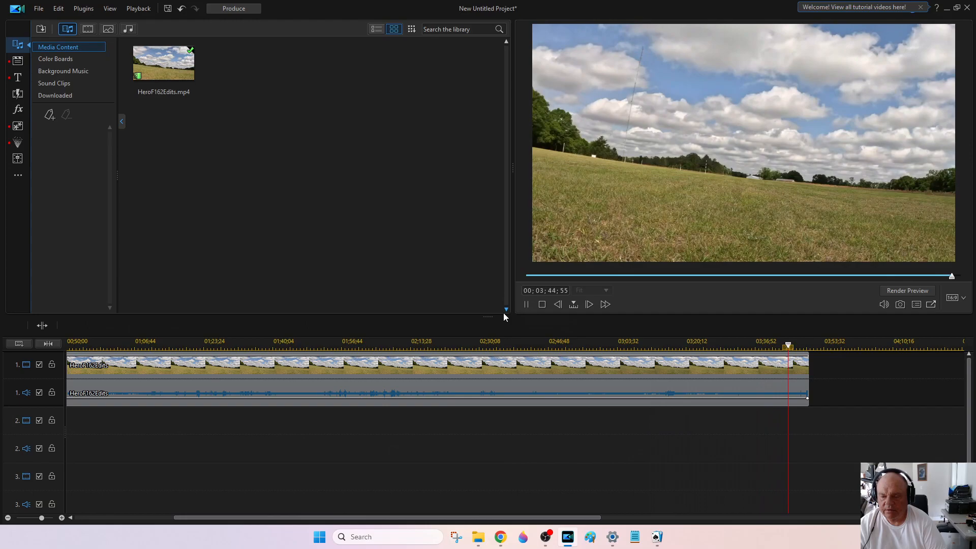
- Split the HeroF162Edits clip at 00;03;45;54 and remove the part before it, filling the gap and moving all clips
key(space)
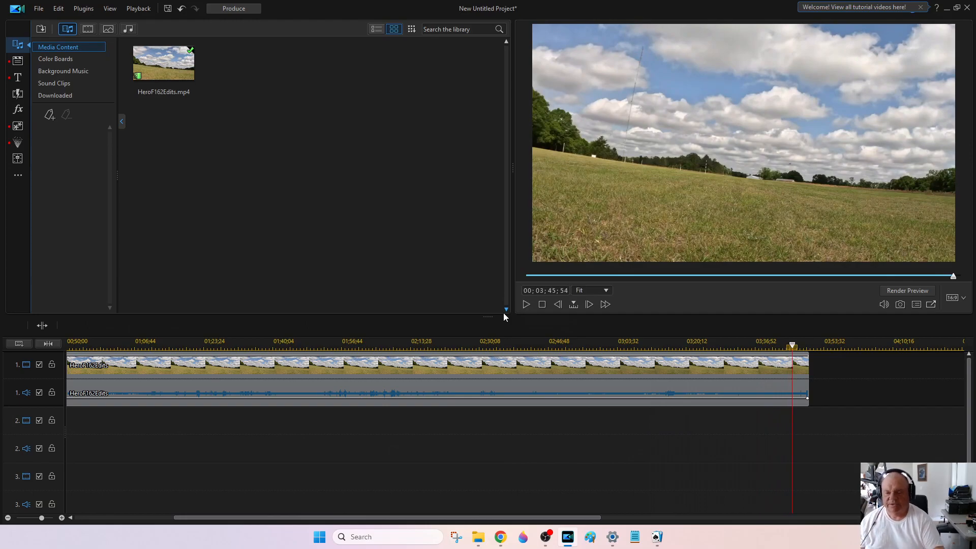
click(52, 325)
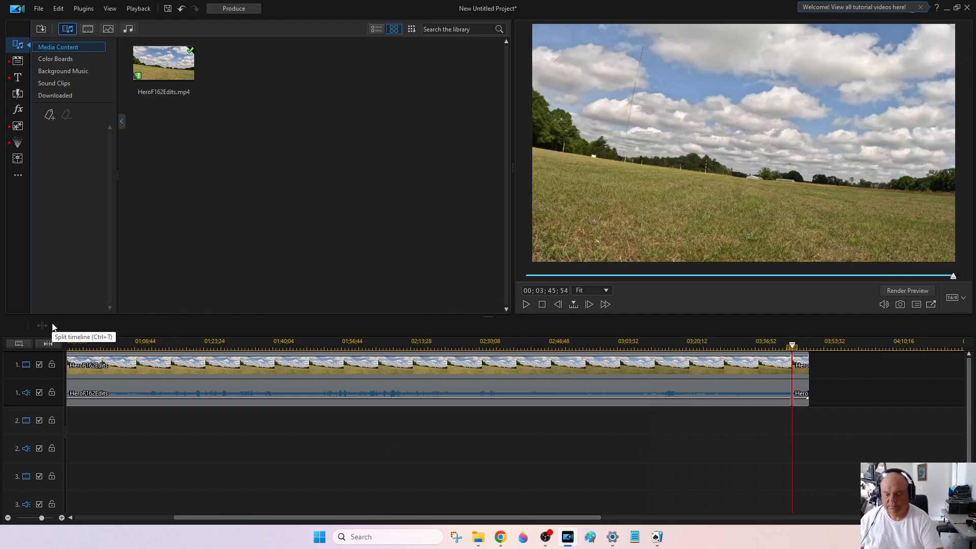
click(337, 380)
right_click(337, 380)
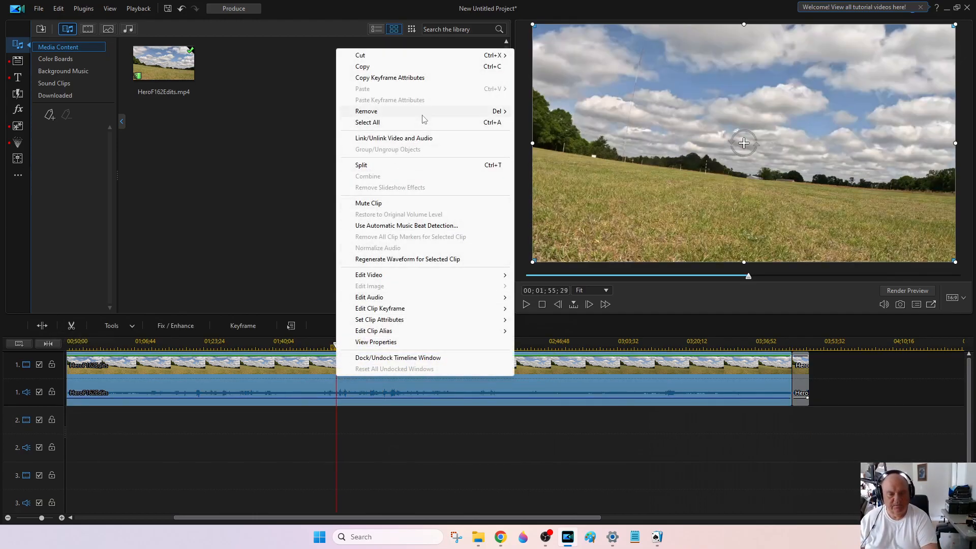
mouse_move(441, 112)
click(561, 134)
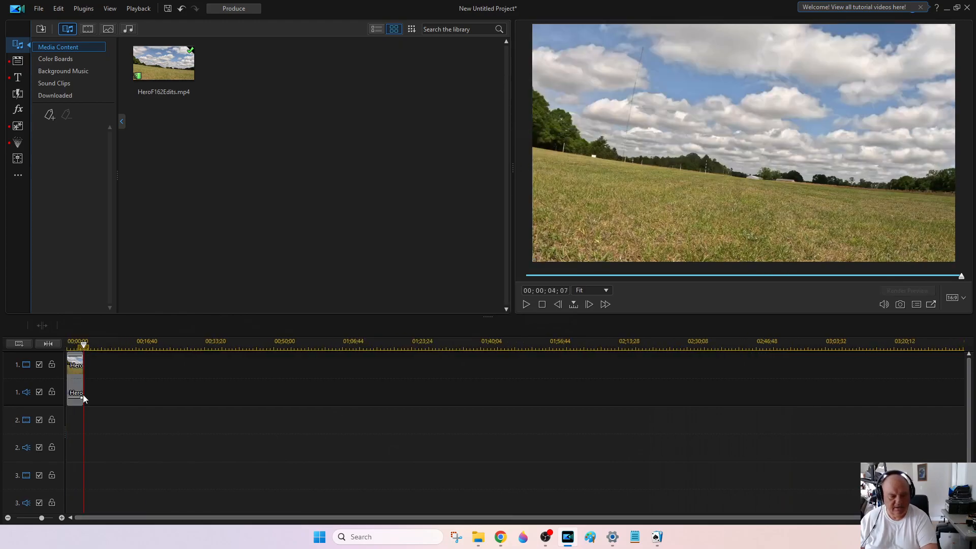
- Crop the remaining HeroF162Edits clip with Crop/Zoom/Pan, scaling width and height to 0.864 with the aspect ratio maintained
click(84, 395)
click(133, 328)
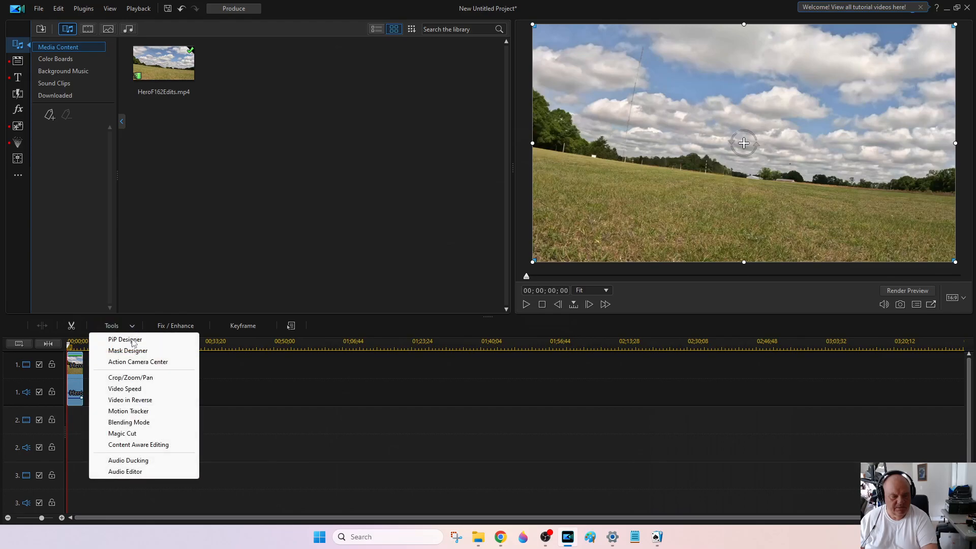
click(141, 379)
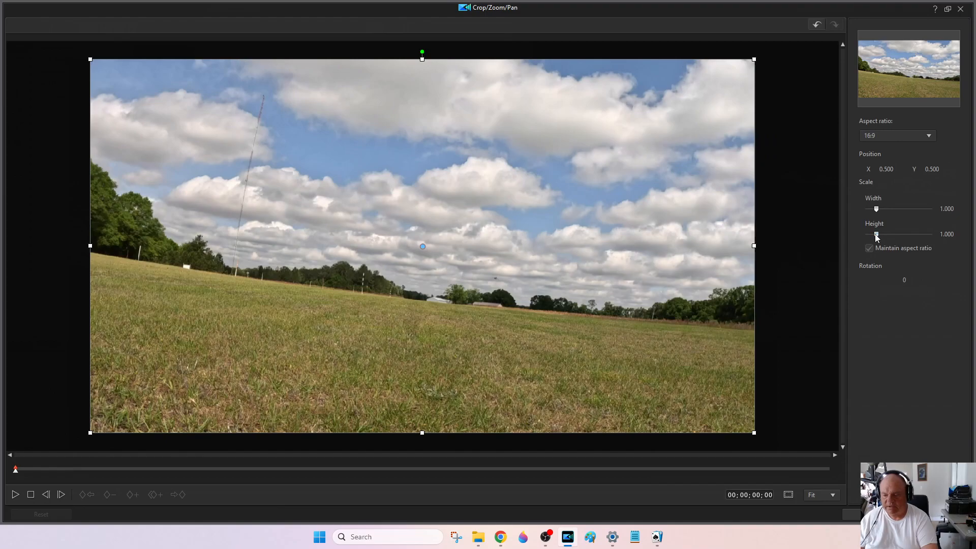
drag(877, 237, 875, 238)
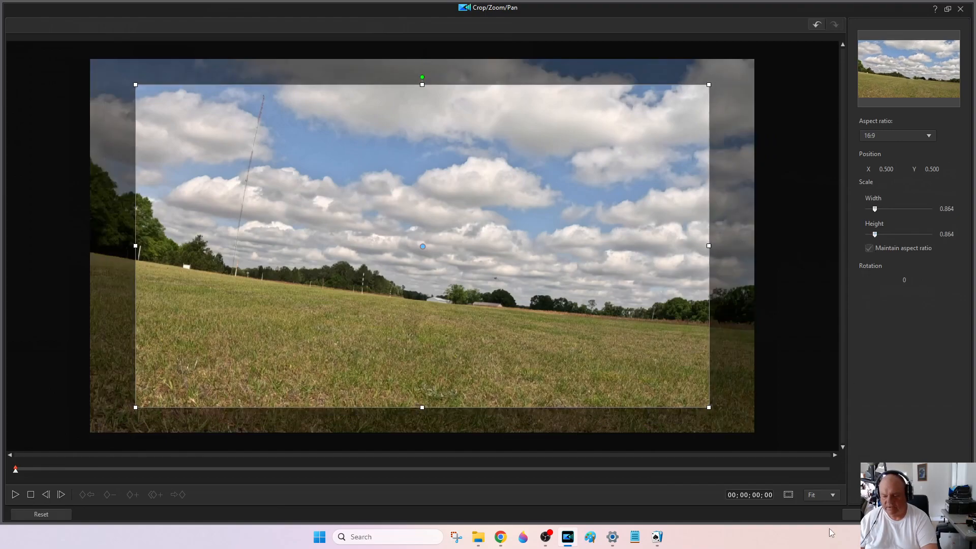
click(852, 515)
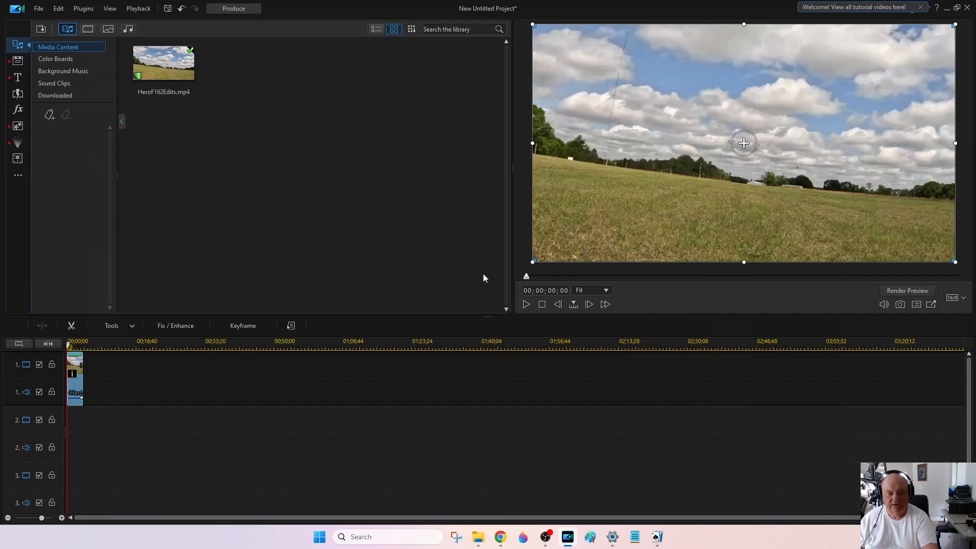
- Produce the clip as an H.264 MP4 named "4H 334 Landing" in the Hero folder
click(235, 8)
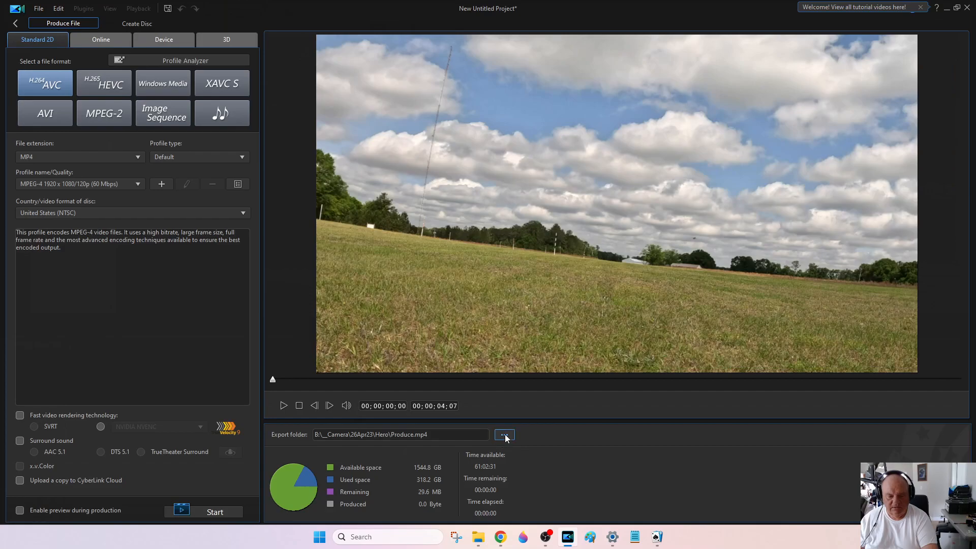
click(504, 435)
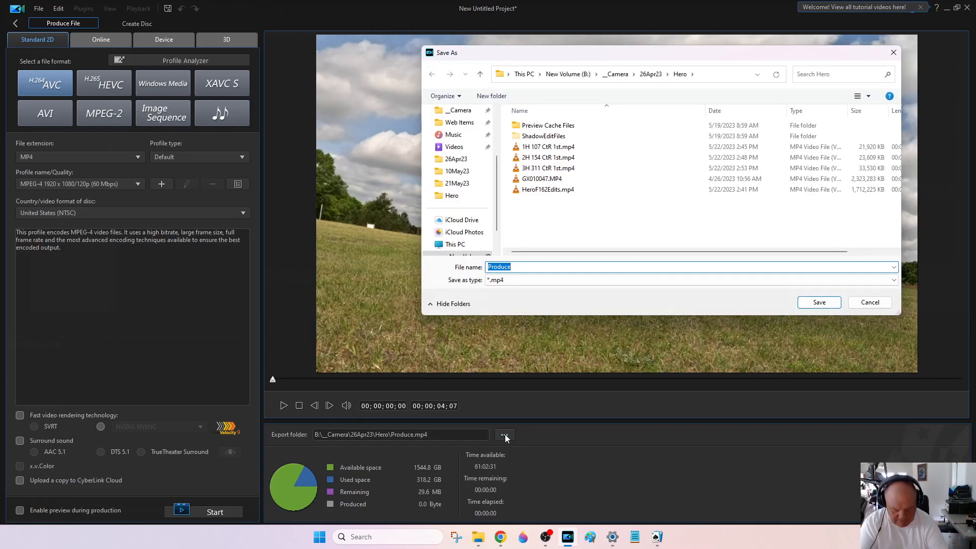
text(4H 334 Landing)
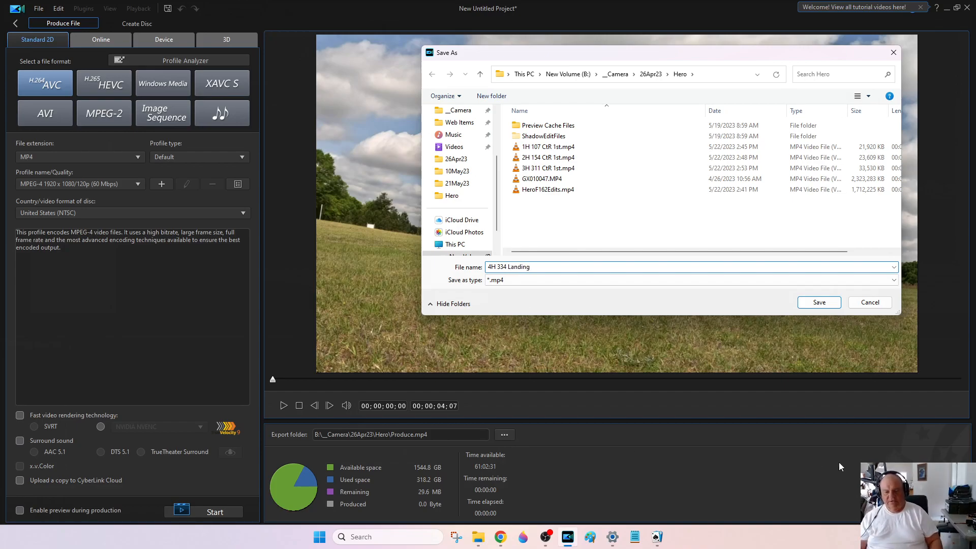
click(819, 302)
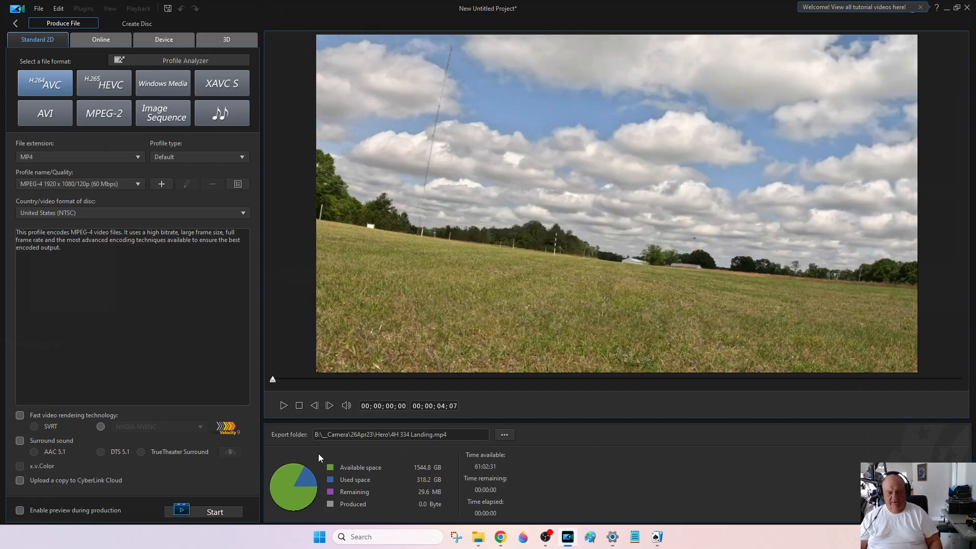
click(236, 511)
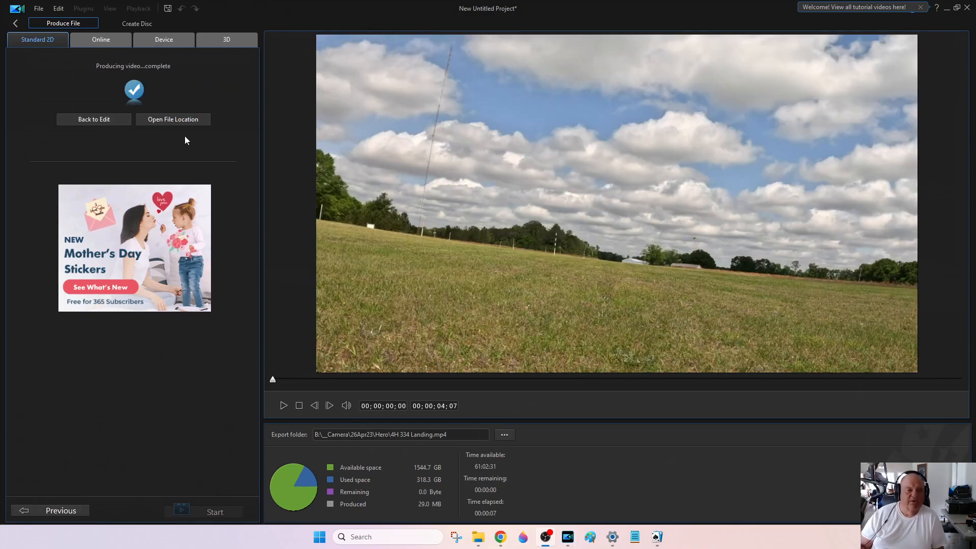
- Start a new project without saving the changes to the current one
click(39, 10)
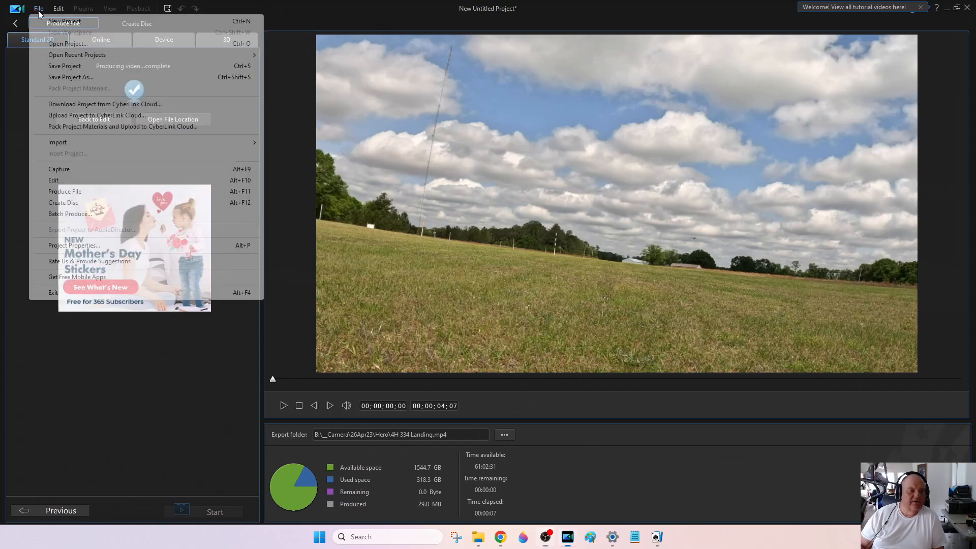
click(58, 22)
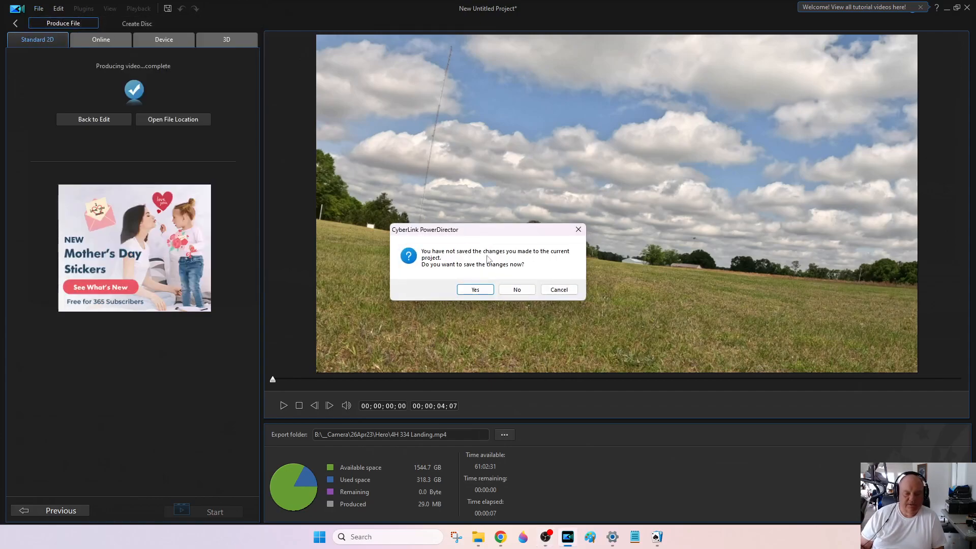
click(526, 294)
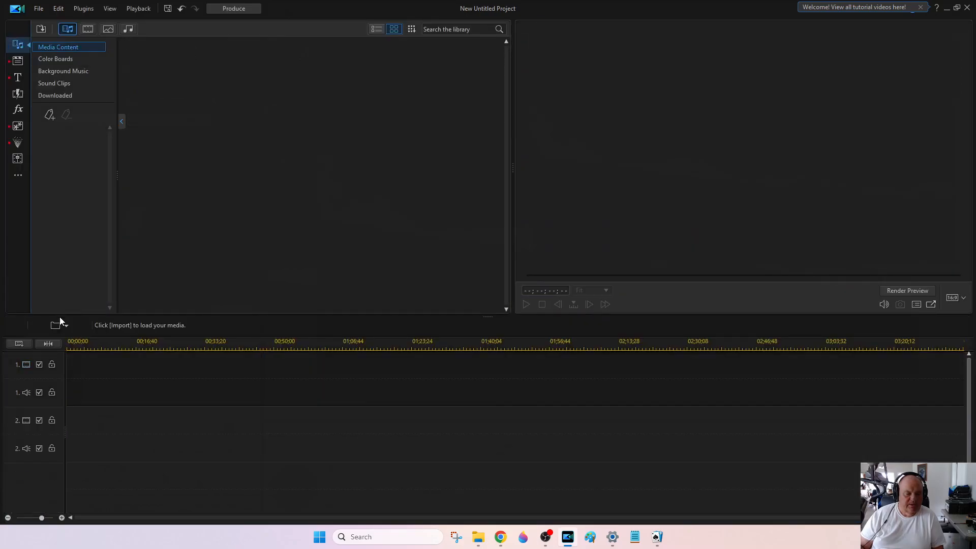
- Import GH010194.MP4 from the 26Apr23\Max folder and insert it on the first video track
click(56, 325)
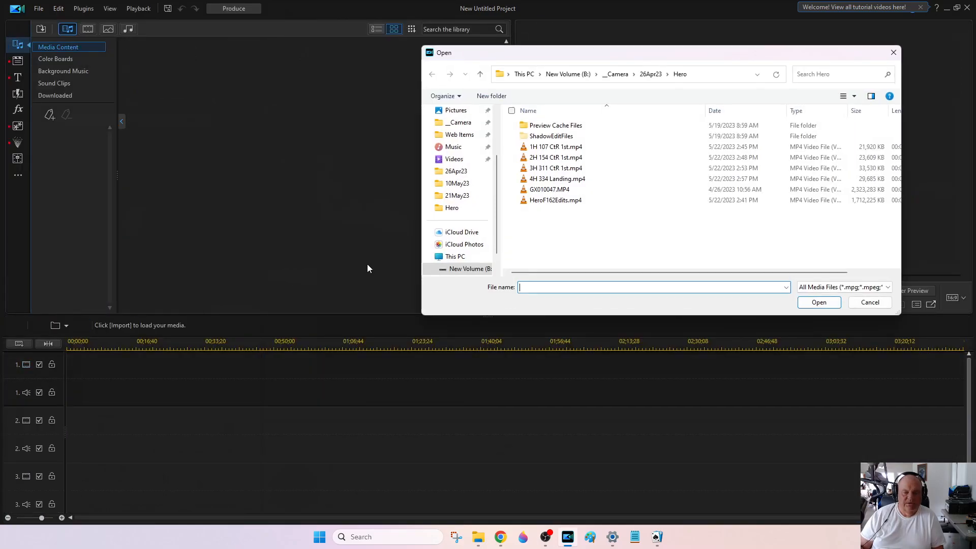
click(651, 75)
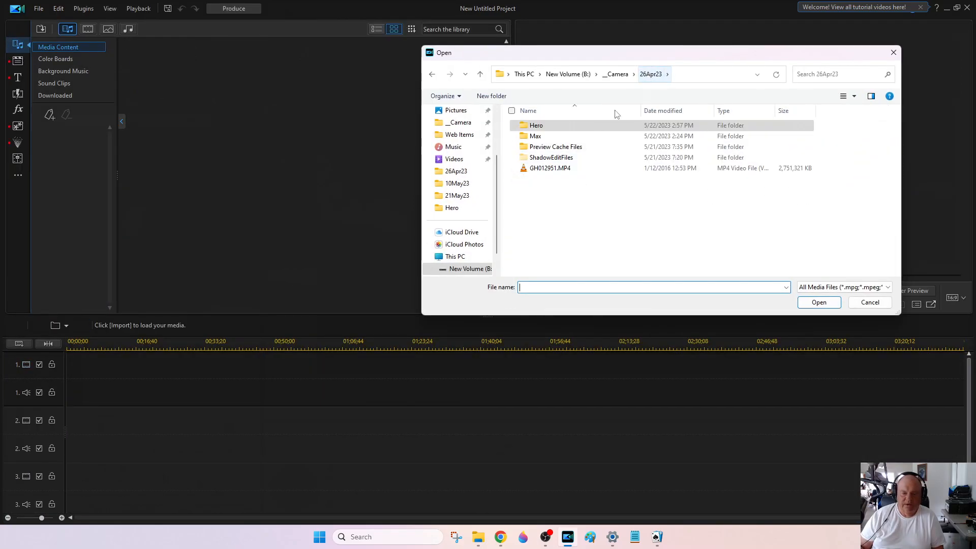
double_click(557, 137)
double_click(547, 126)
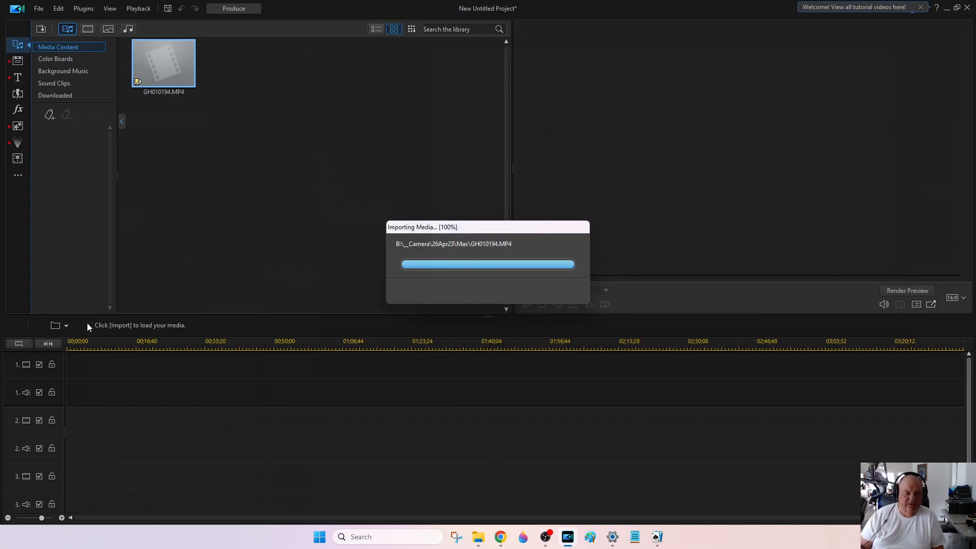
click(60, 328)
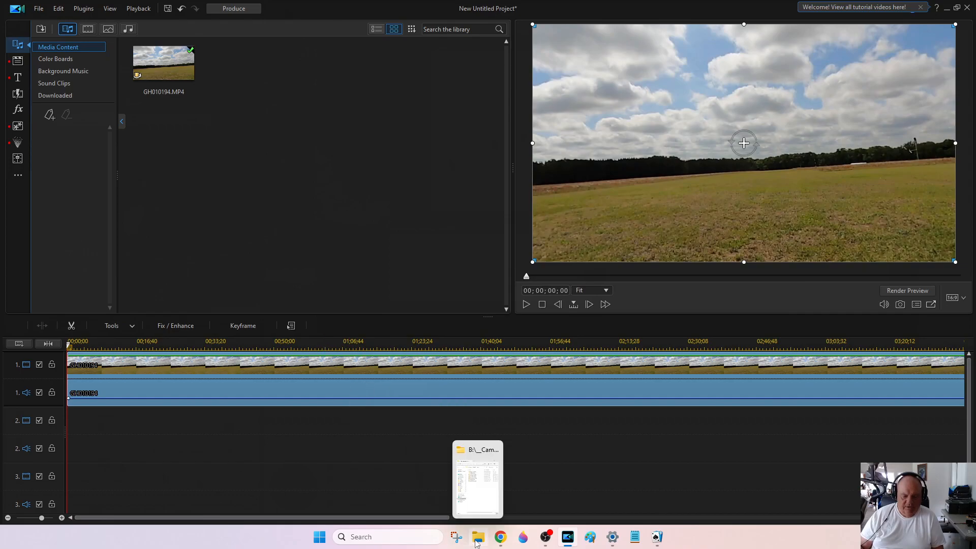
- Switch to File Explorer to view the contents of the 26Apr23\Max folder, then return to PowerDirector
click(477, 542)
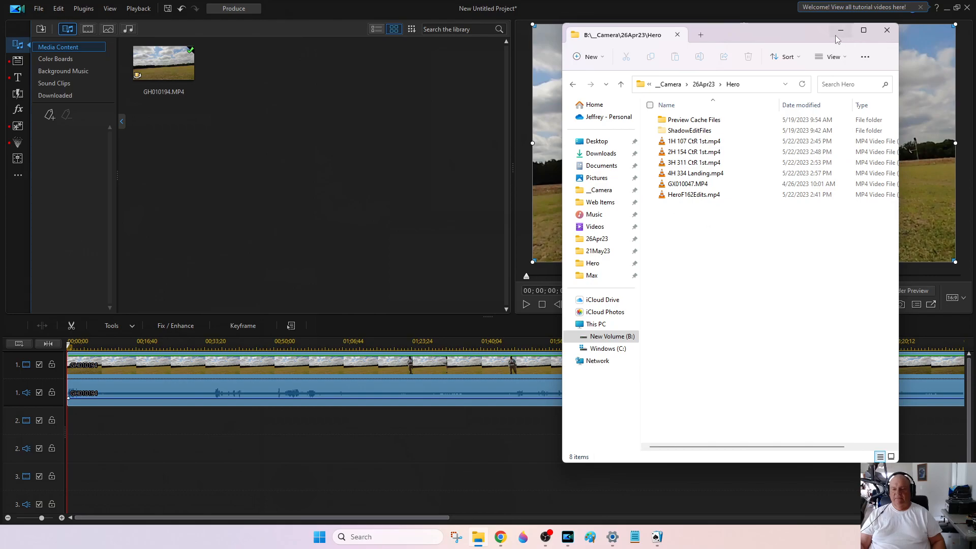
click(710, 87)
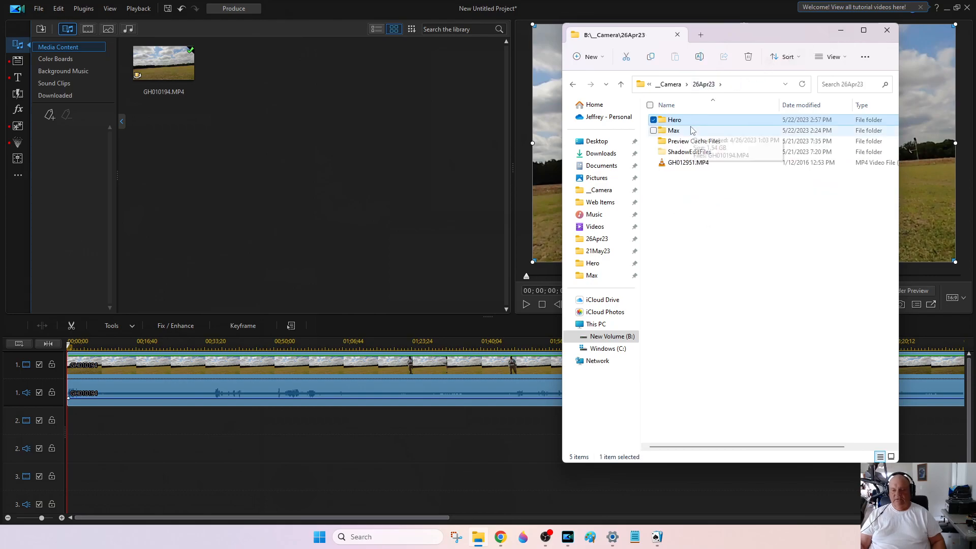
double_click(673, 131)
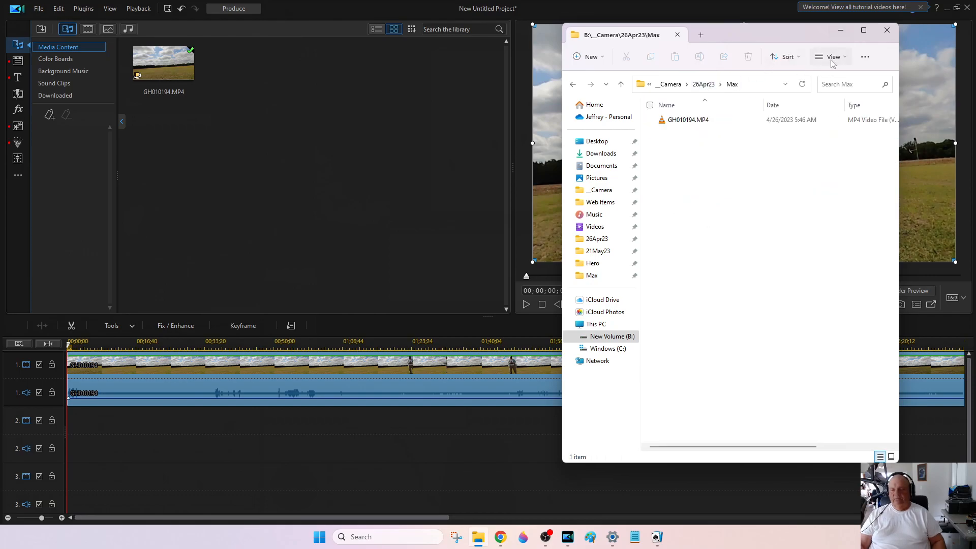
click(841, 34)
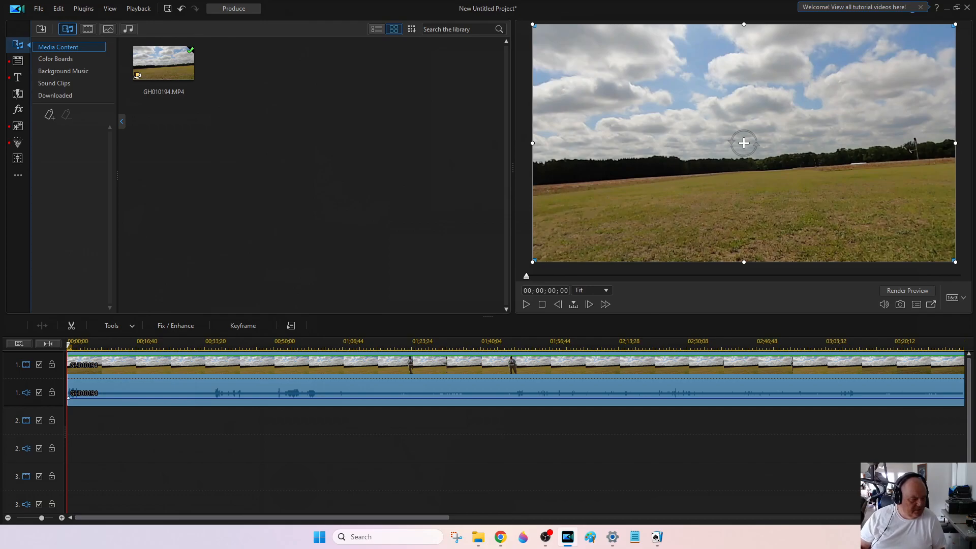
- Play GH010194 from the start, pause and step back to 00;00;37;08, and split the clip there
click(523, 307)
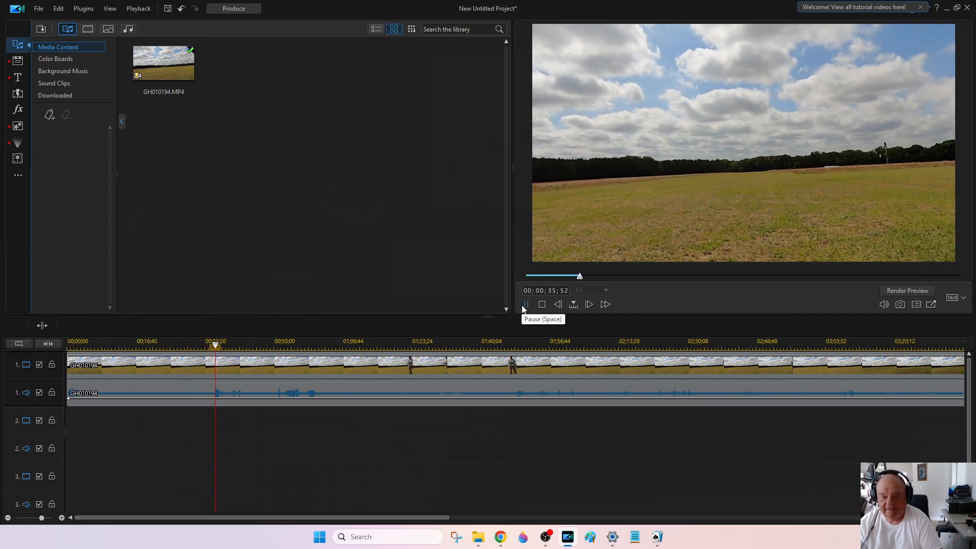
click(525, 304)
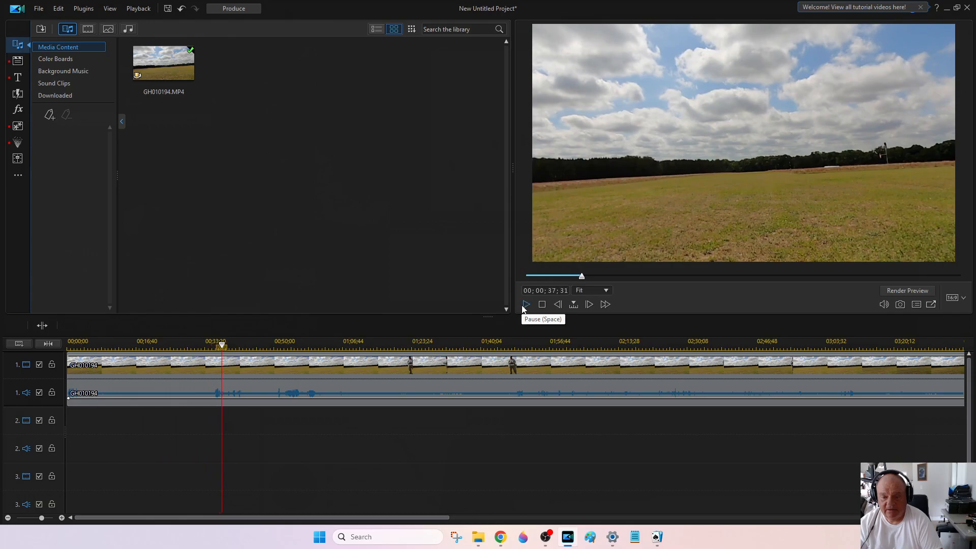
click(562, 306)
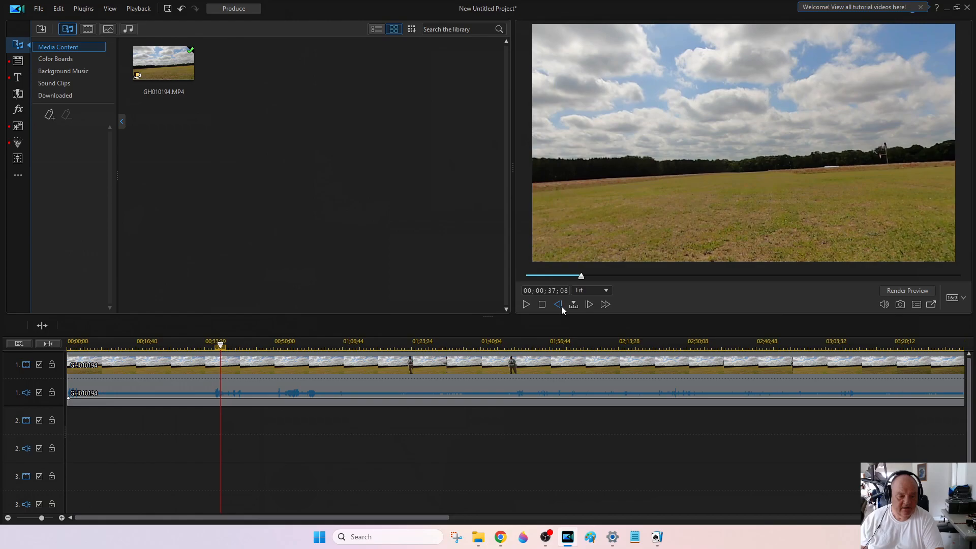
click(45, 326)
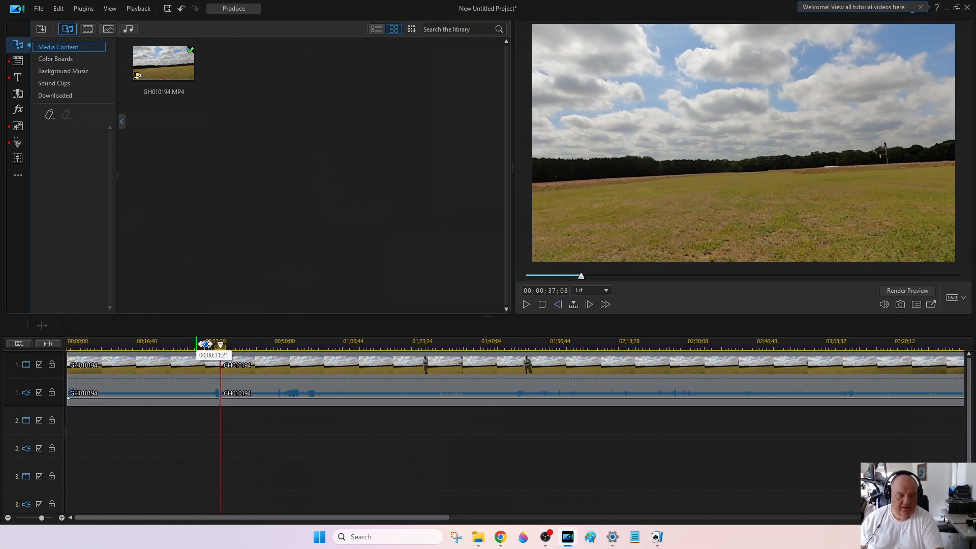
- Remove the GH010194 segment before the split, filling the gap and moving all clips
key(space)
key(space)
right_click(160, 381)
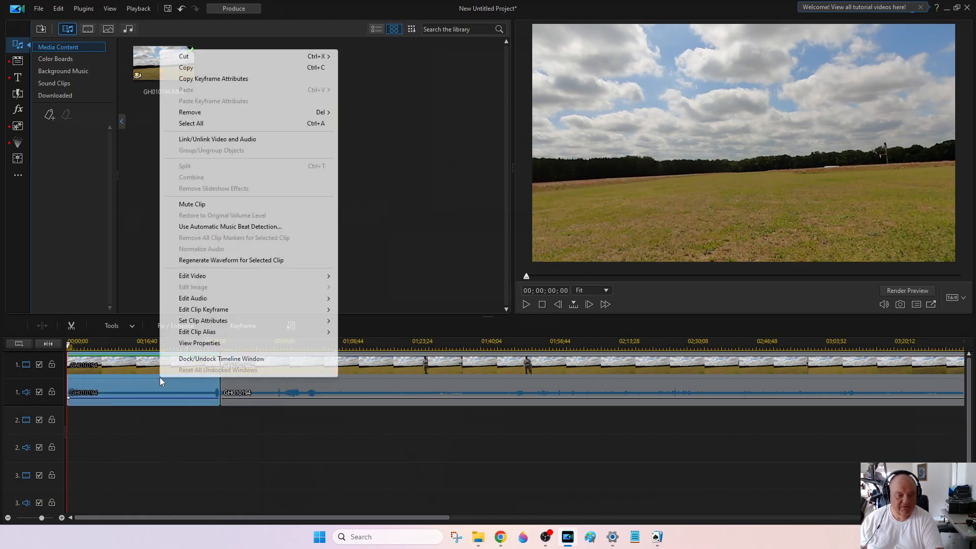
mouse_move(299, 116)
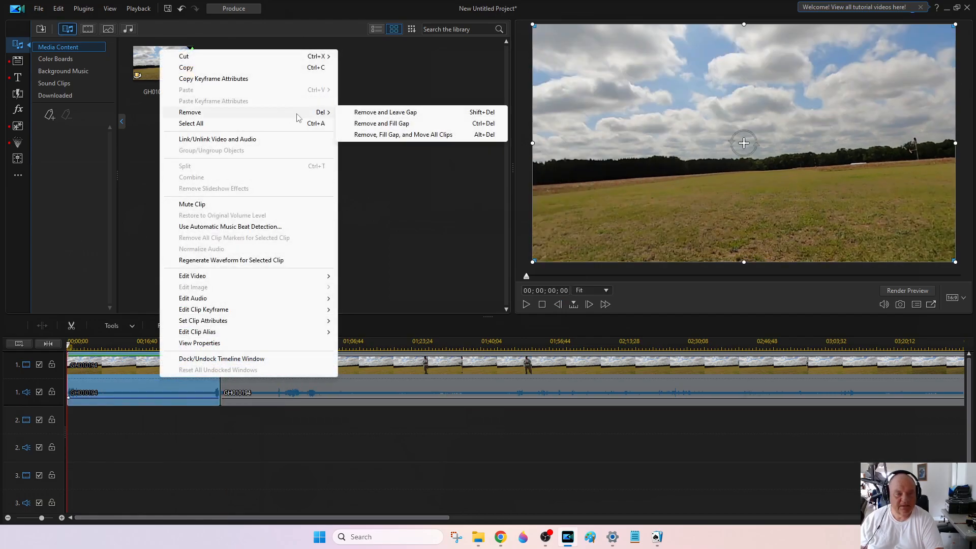
click(388, 135)
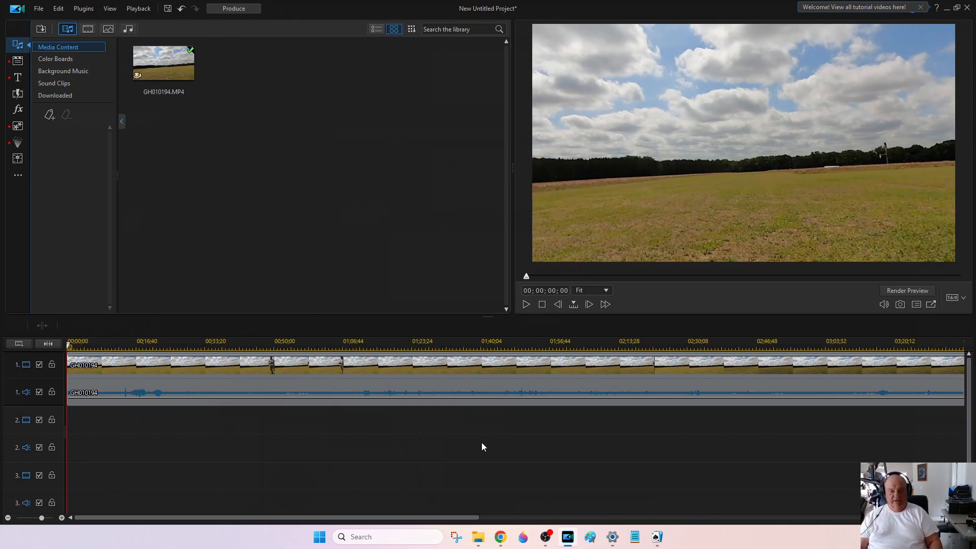
- Play through the remaining GH010194 clip, pause at 00;03;54;25, split it there and remove the segment after the split
click(524, 306)
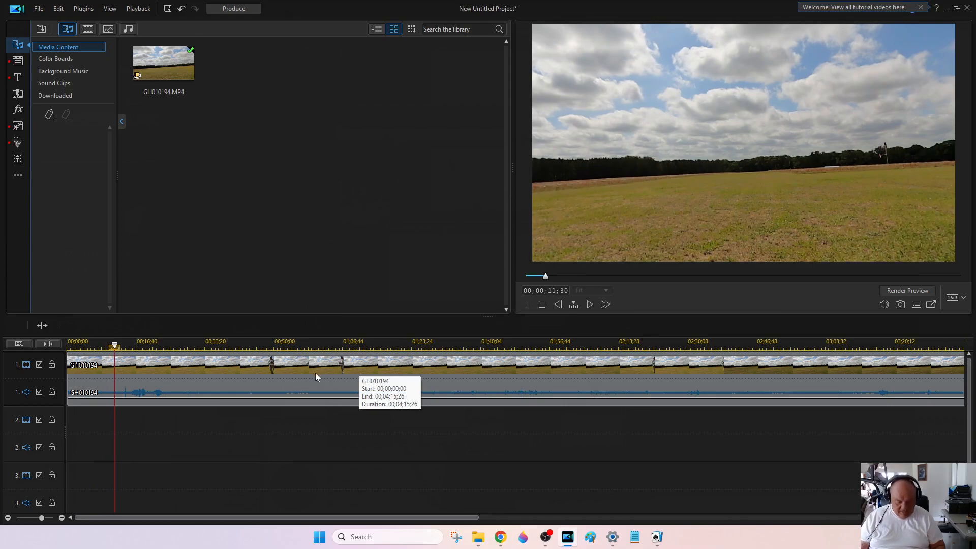
click(322, 346)
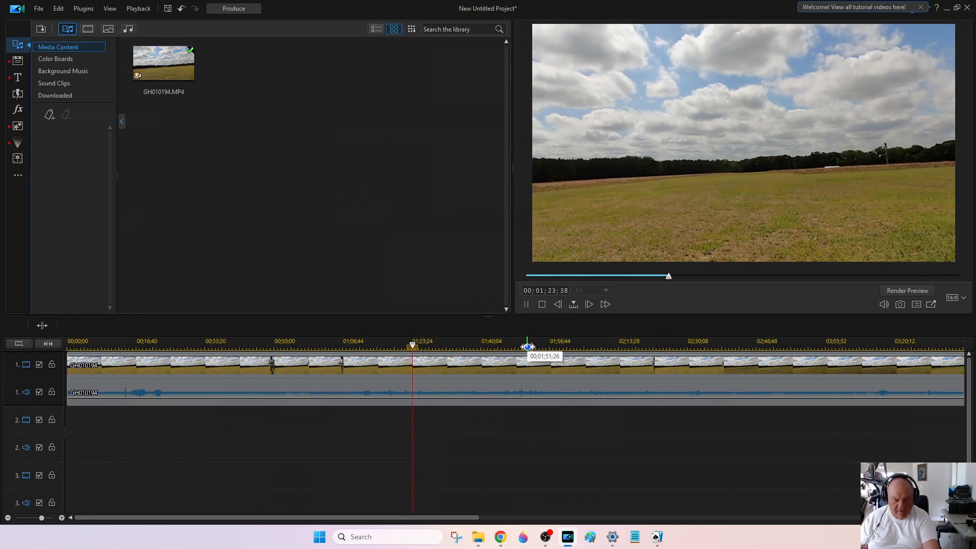
click(525, 346)
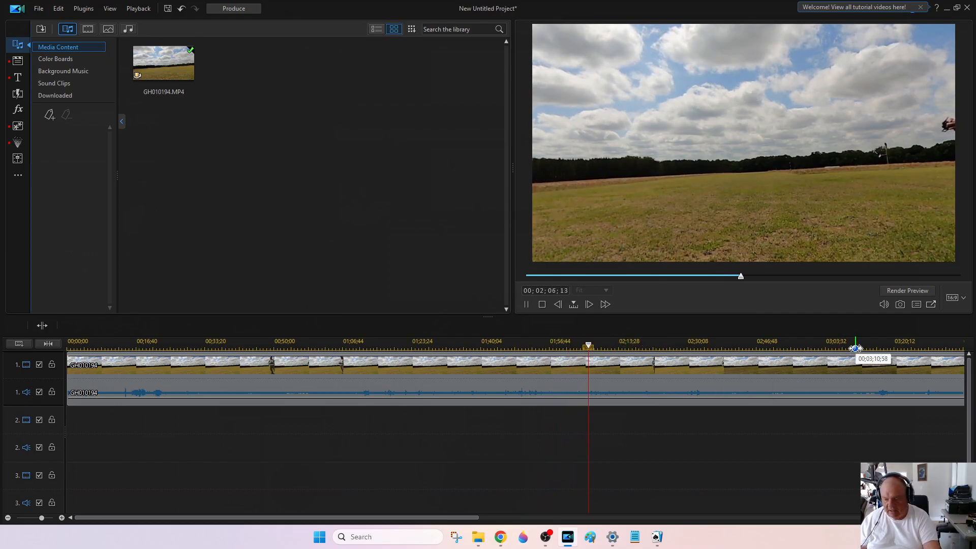
click(846, 347)
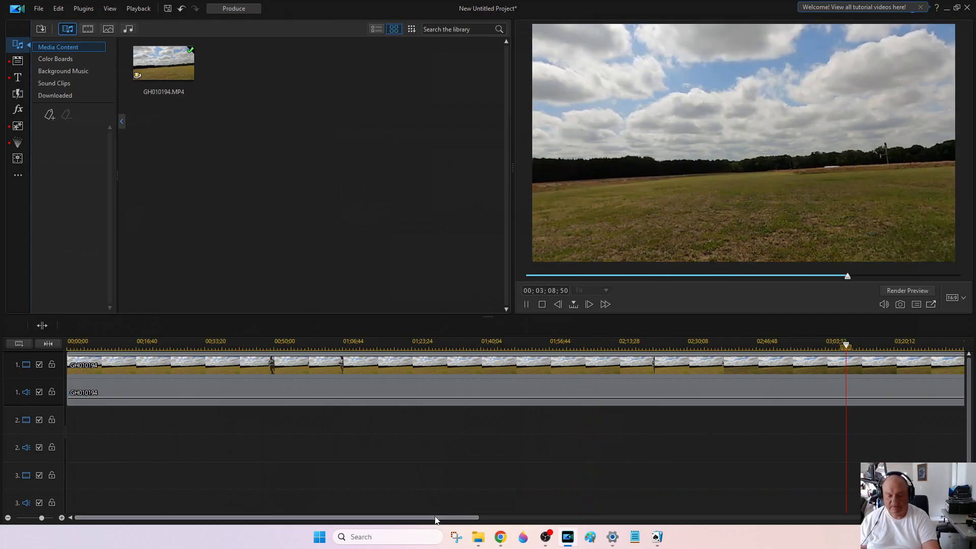
drag(441, 517, 564, 520)
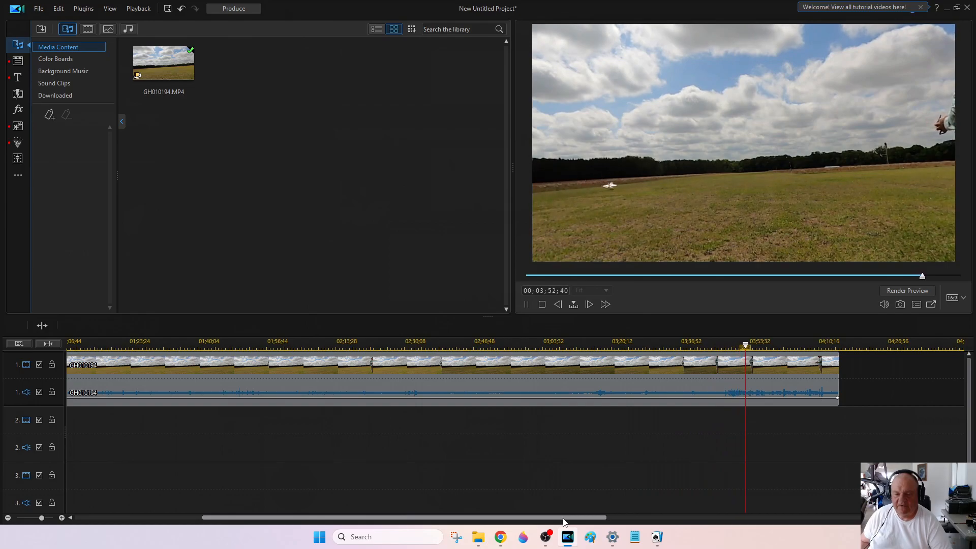
key(space)
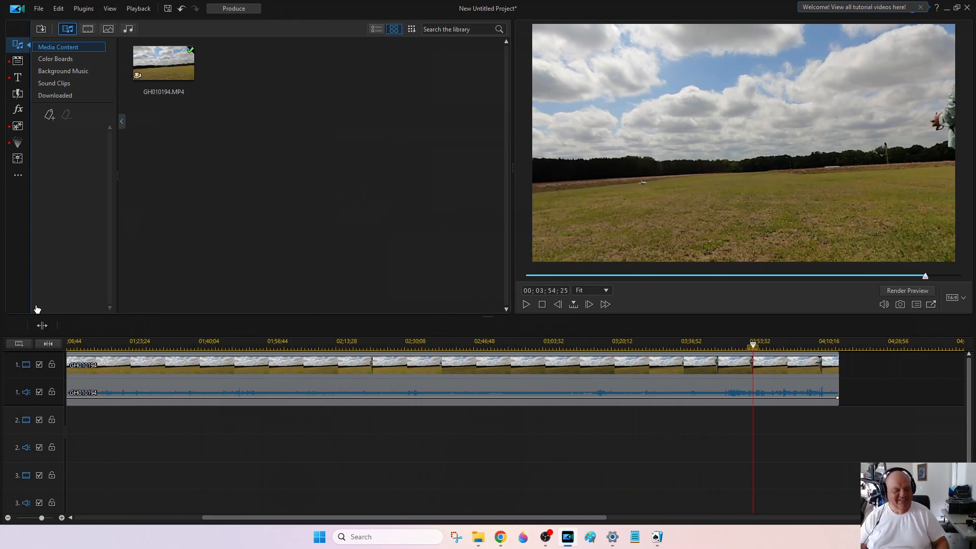
click(49, 326)
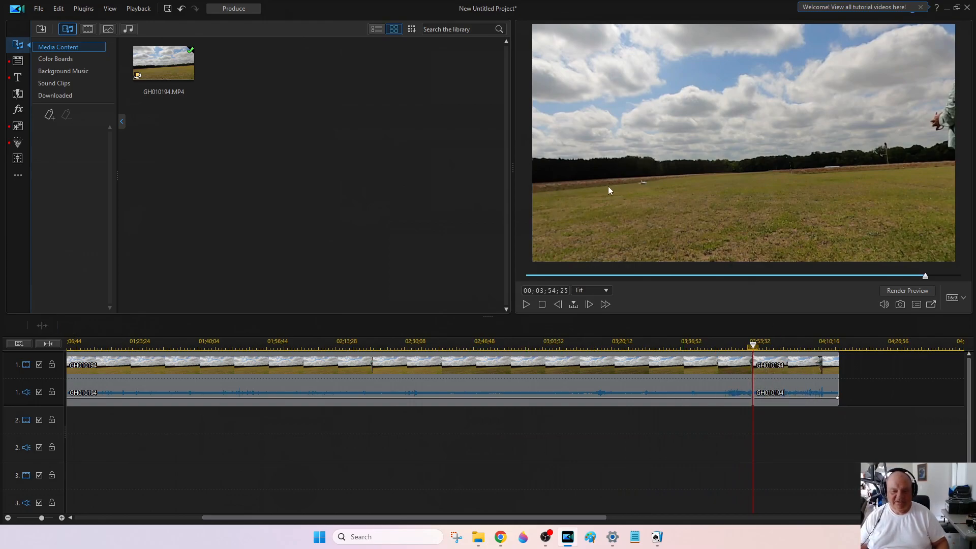
right_click(818, 376)
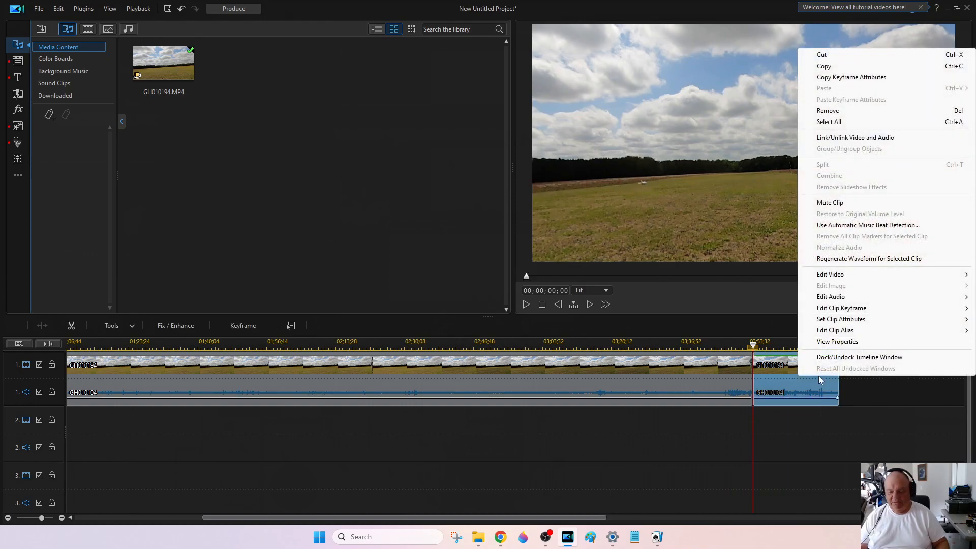
click(828, 111)
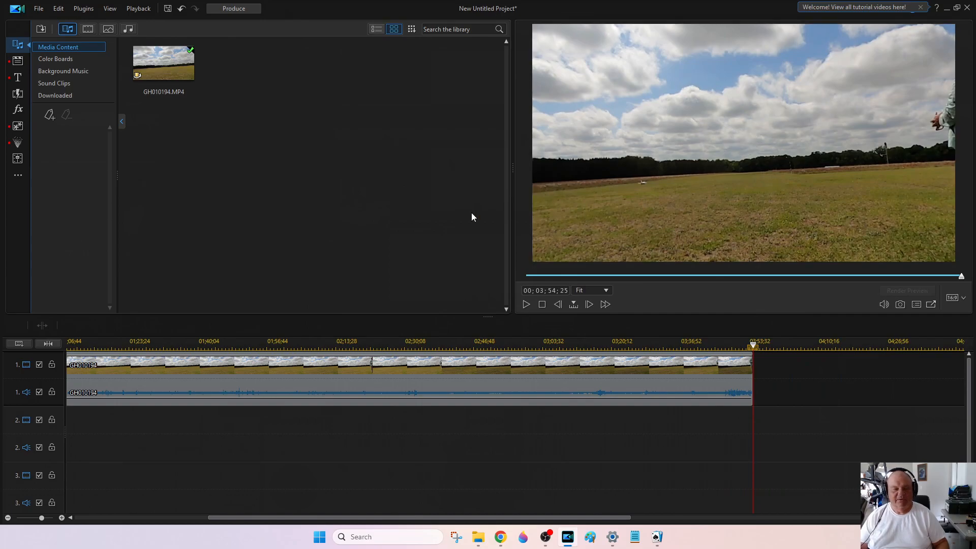
- Produce the trimmed timeline as an H.264 AVC MP4 named MaxF162Edits in the 26Apr23\Max folder
click(228, 13)
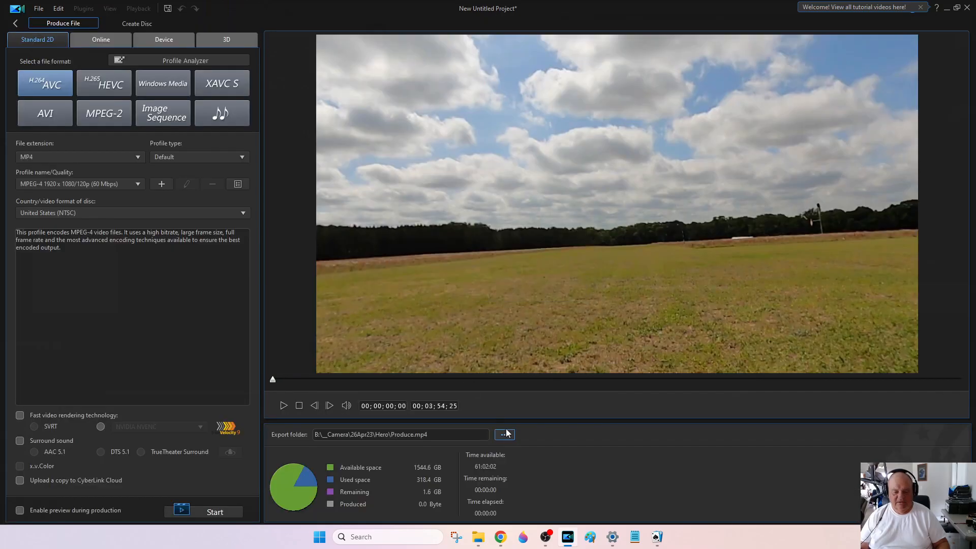
click(504, 434)
click(643, 75)
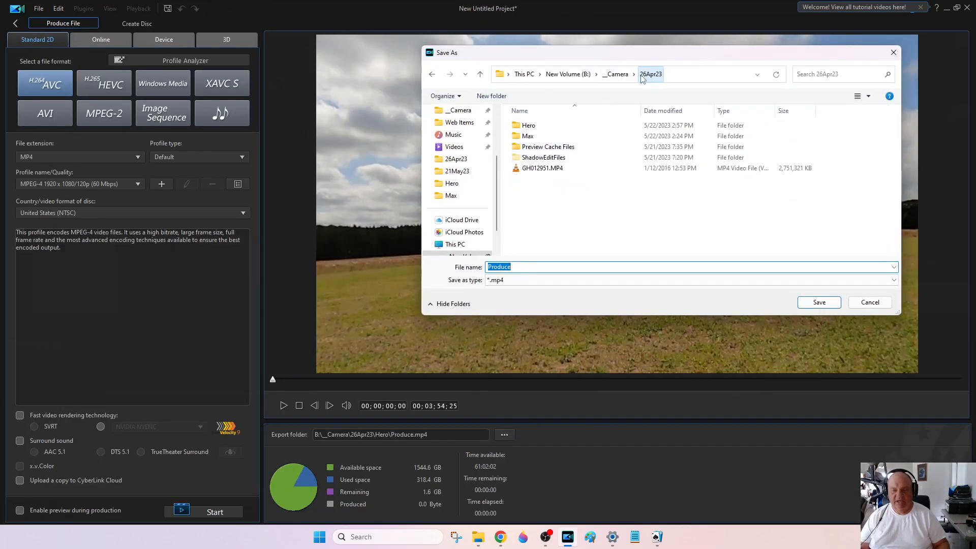
click(534, 138)
double_click(529, 137)
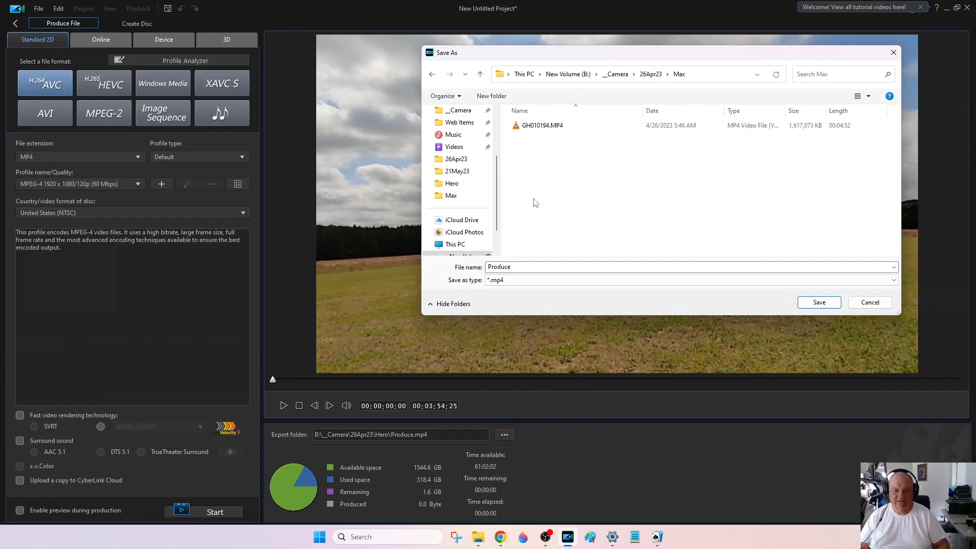
click(560, 266)
text(MaxF16)
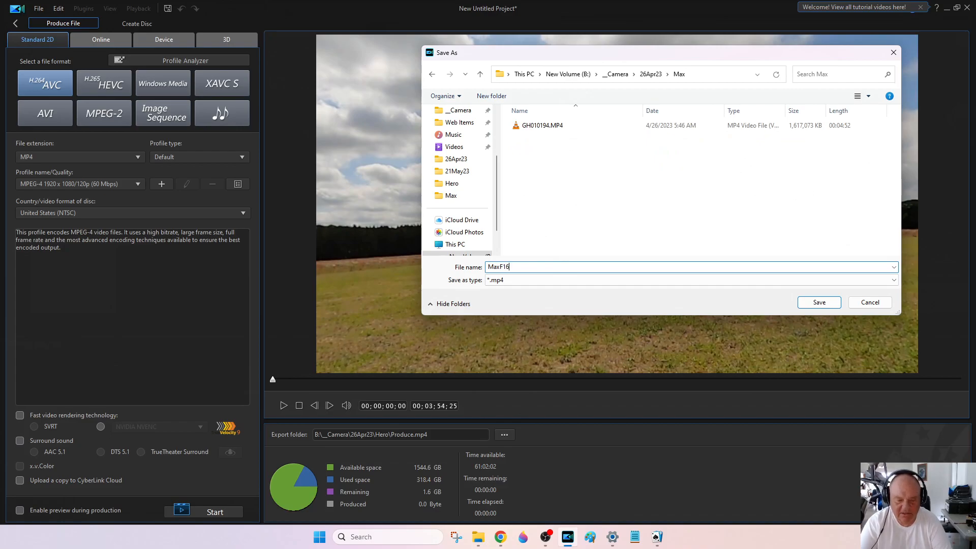
text(2Edits)
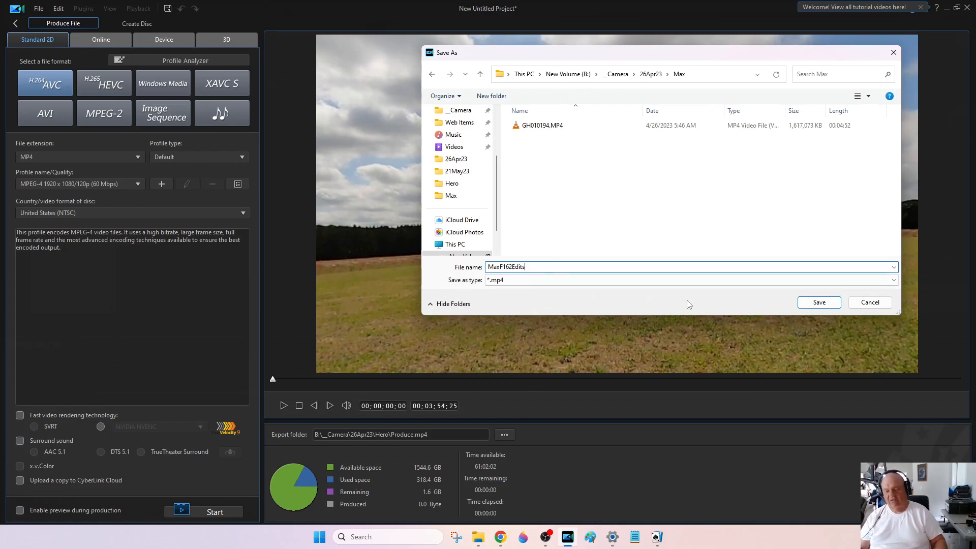
click(834, 305)
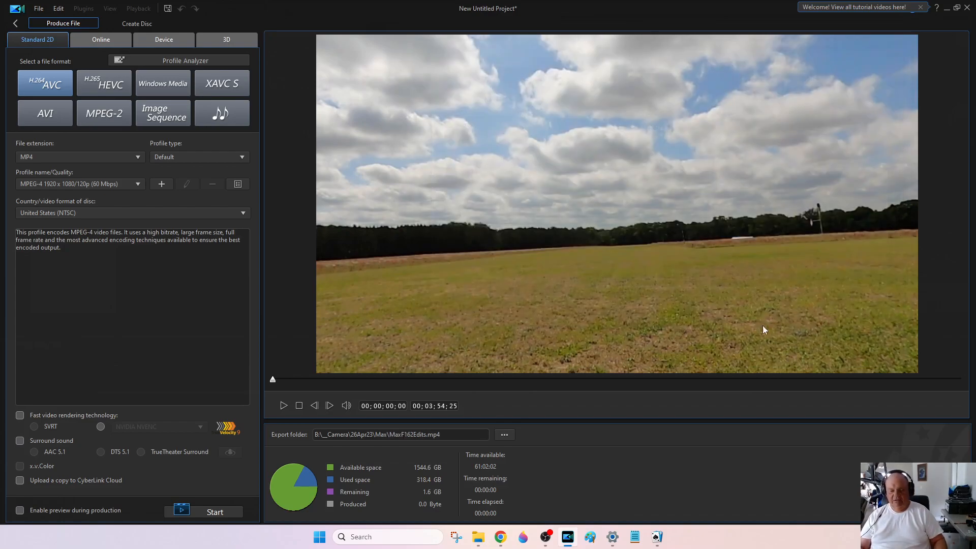
click(213, 514)
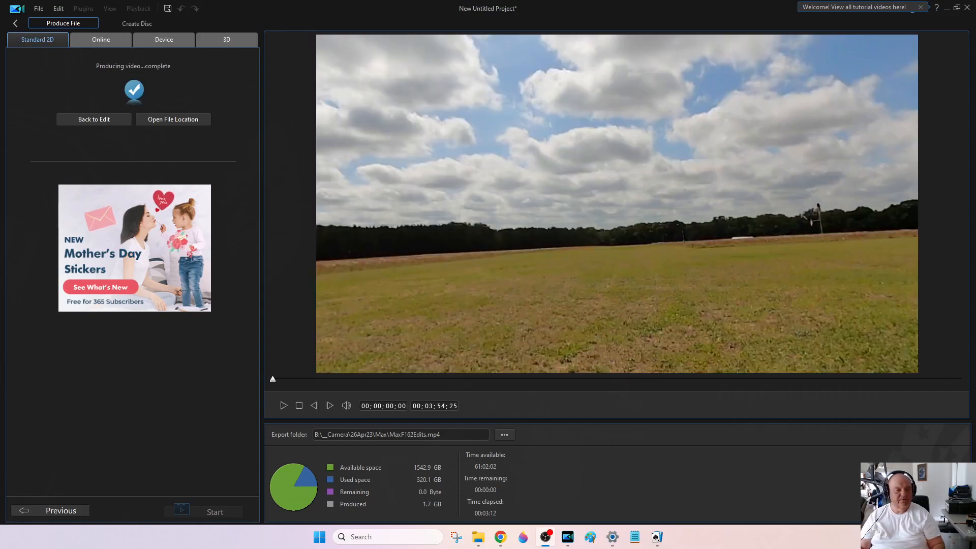
- Start a new project without saving the changes to the current one
click(41, 11)
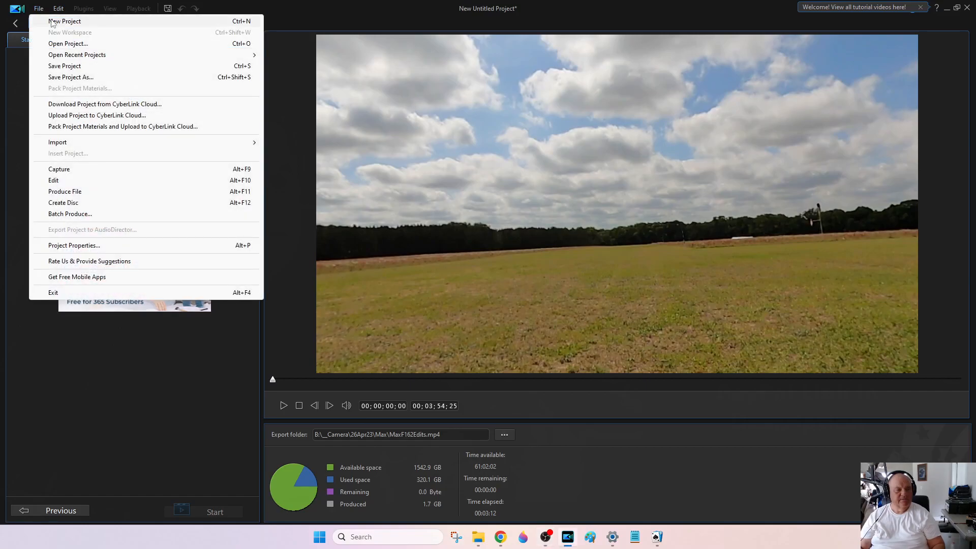
click(52, 22)
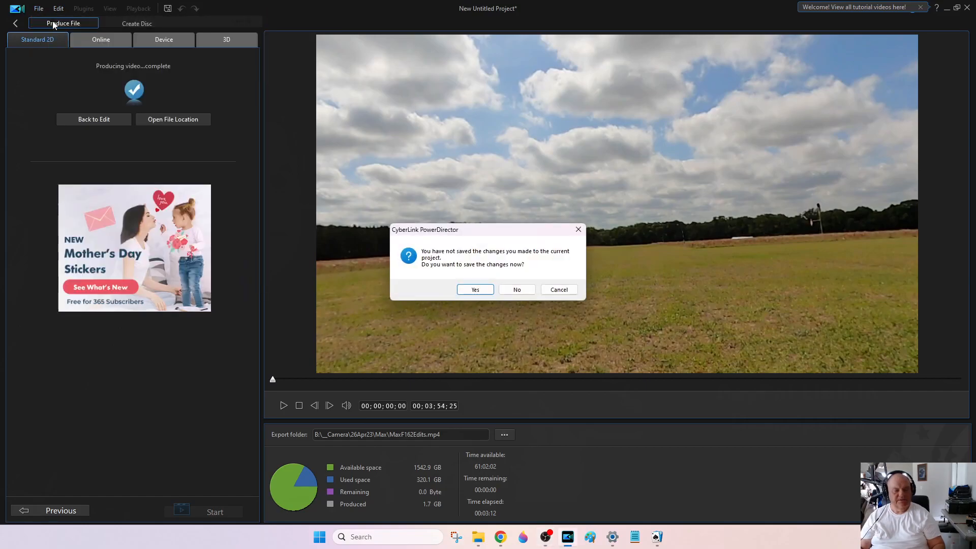
click(512, 295)
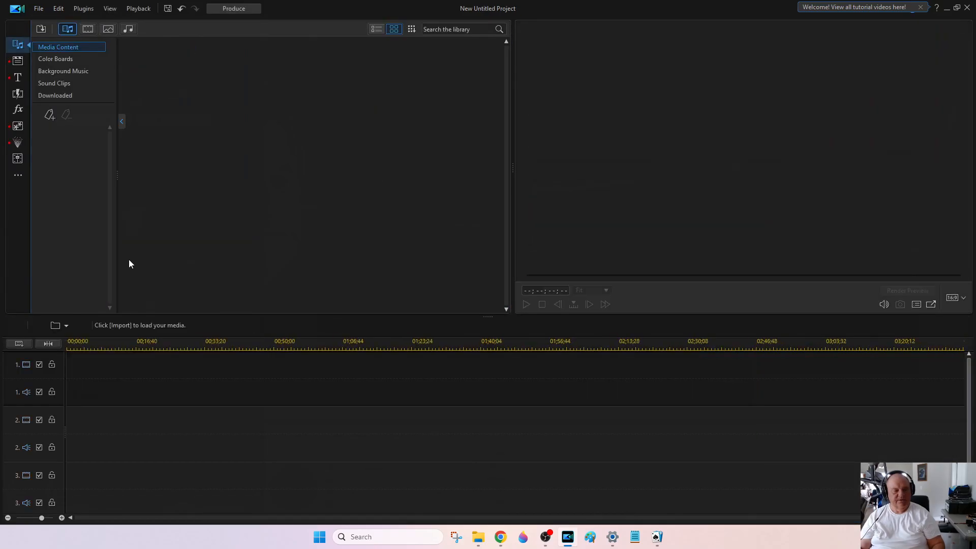
- Import MaxF162Edits.mp4 from the 26Apr23\Max folder and insert it on the first video track
click(60, 325)
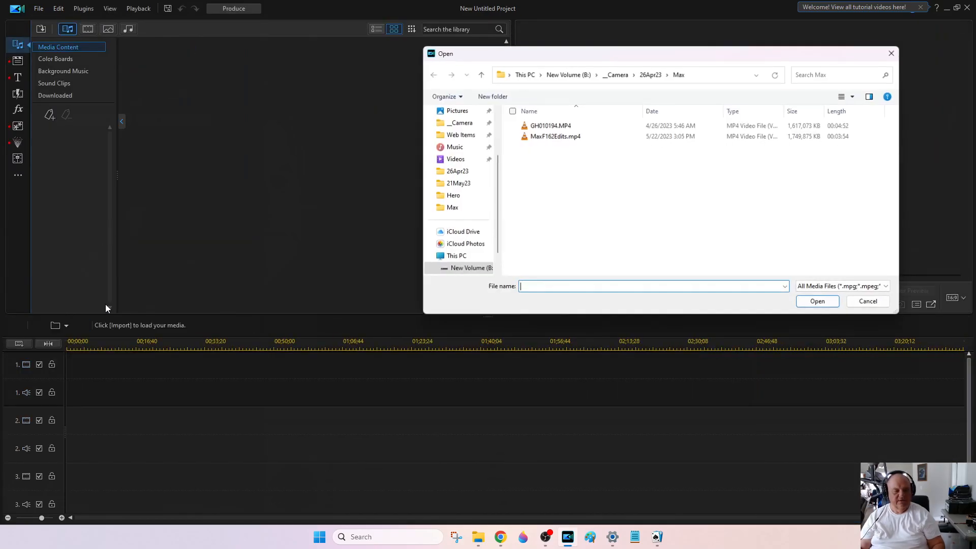
double_click(549, 137)
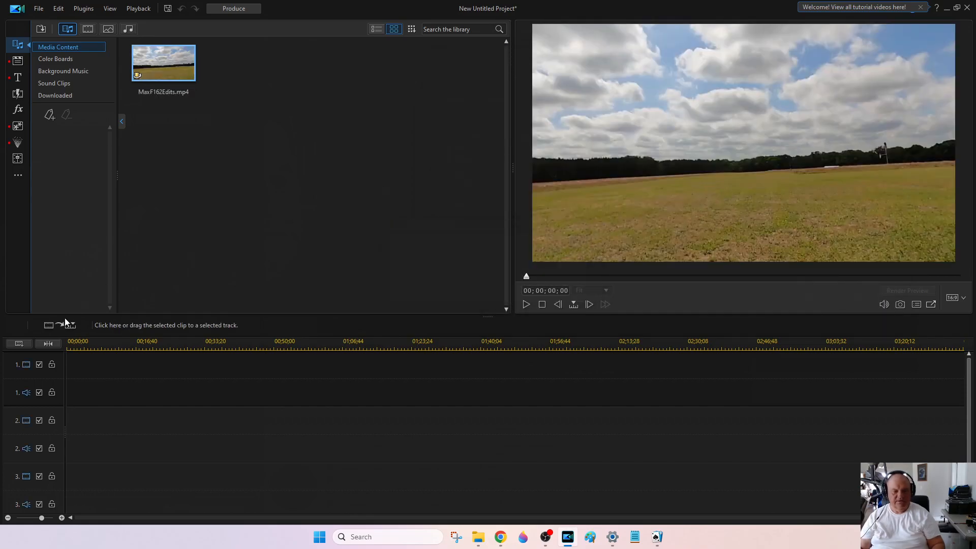
click(65, 319)
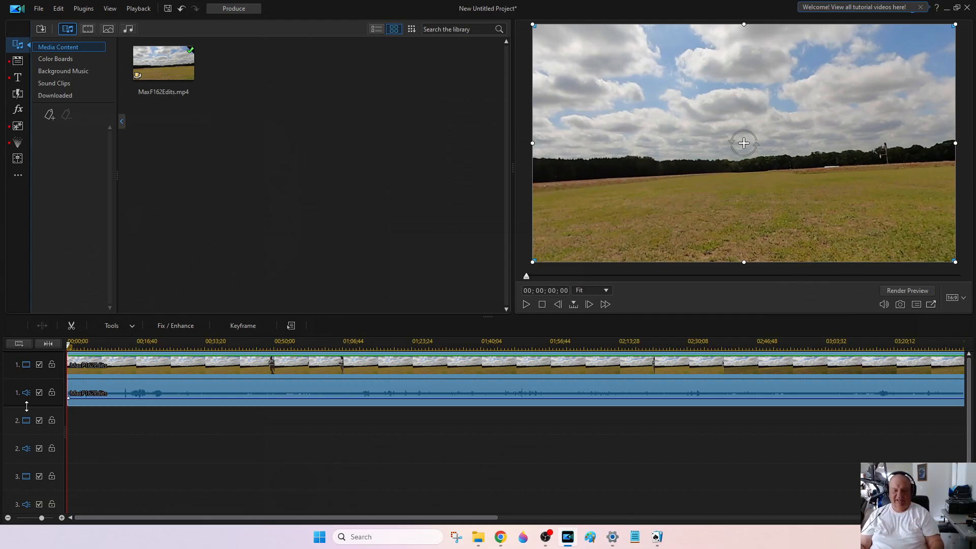
- Play MaxF162Edits, skip ahead past the one-minute mark and pause playback at 00;01;11;50
click(527, 305)
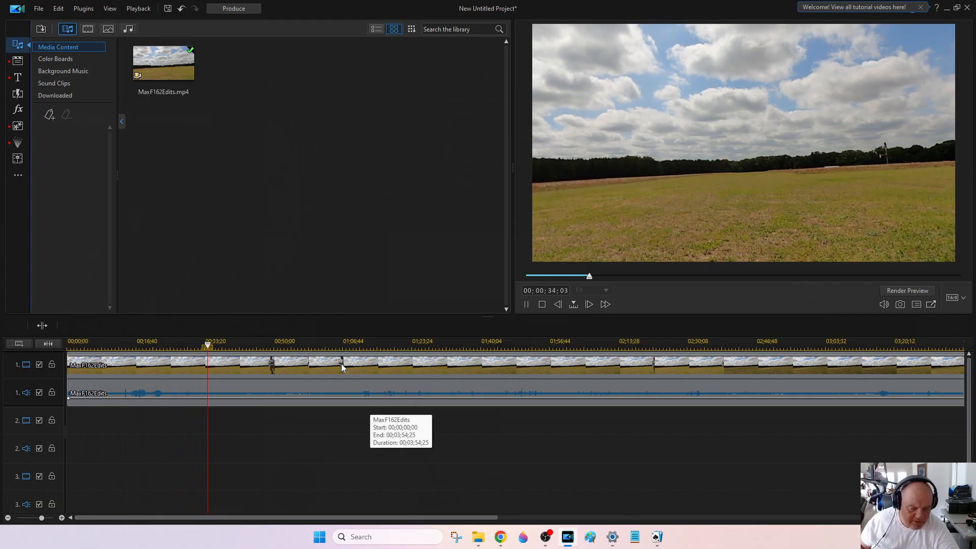
click(345, 346)
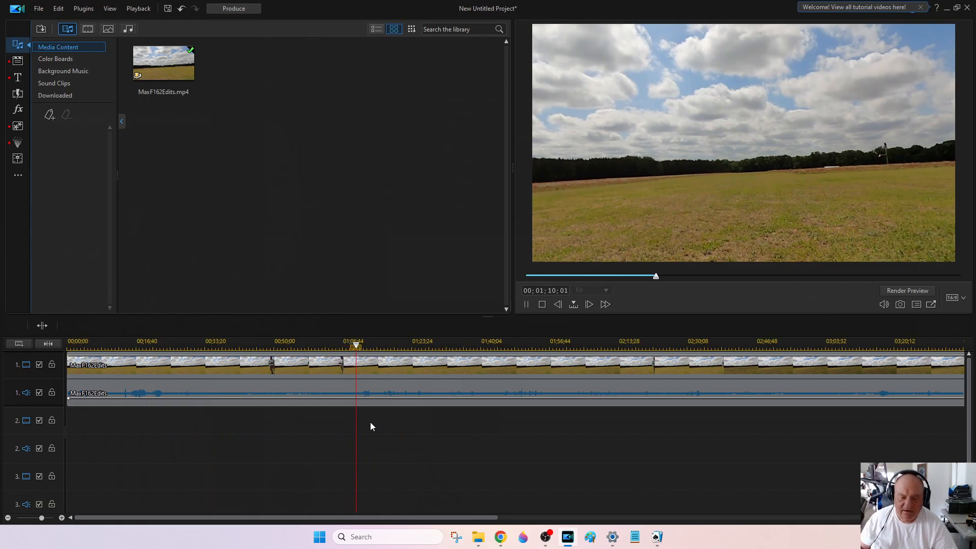
key(space)
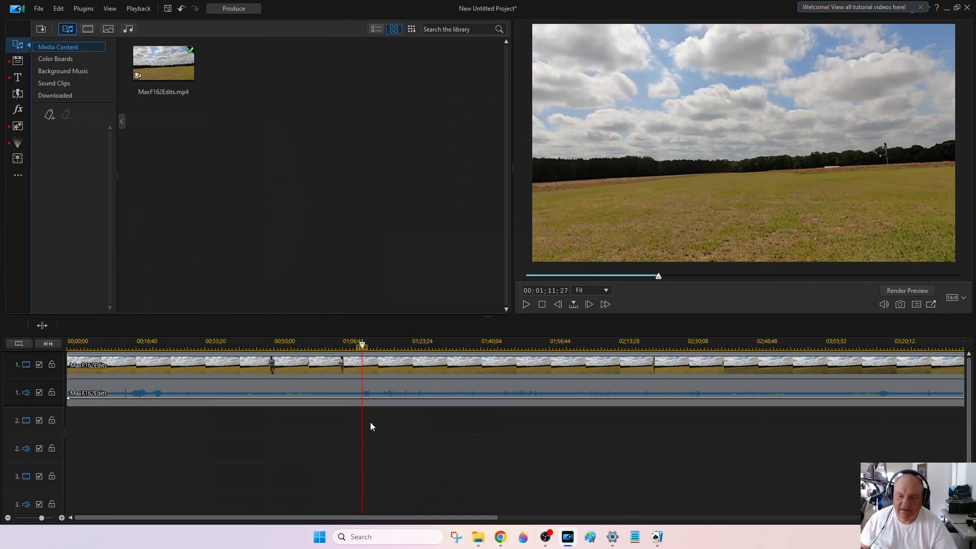
key(space)
key(space)
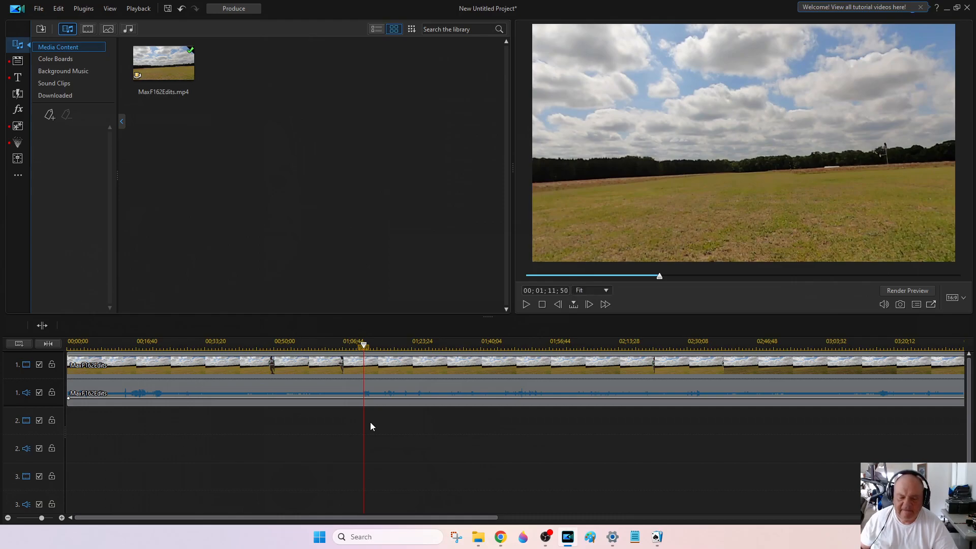
- Step frame by frame to 00;01;12;38, where the plane enters the picture, and split the clip there
click(590, 304)
click(589, 305)
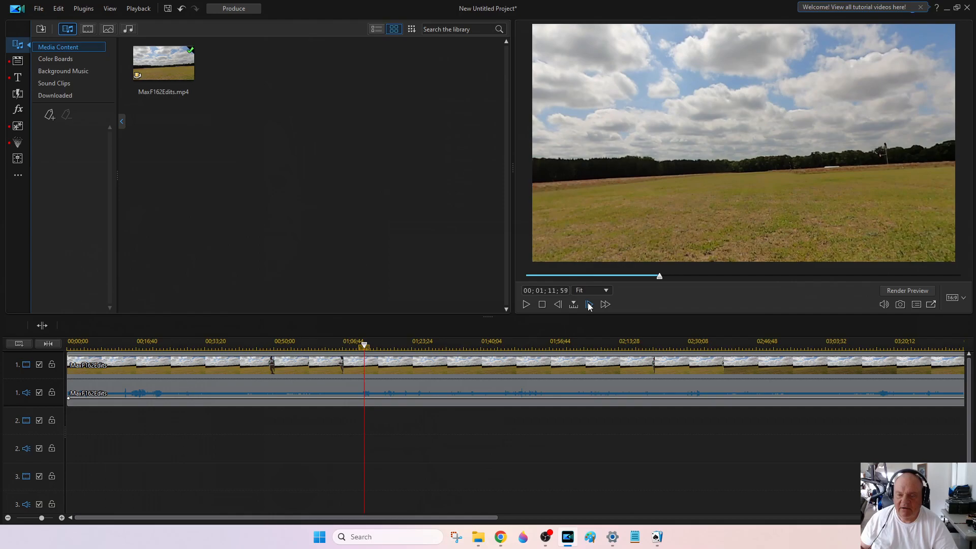
click(590, 305)
click(590, 304)
click(590, 305)
click(590, 305)
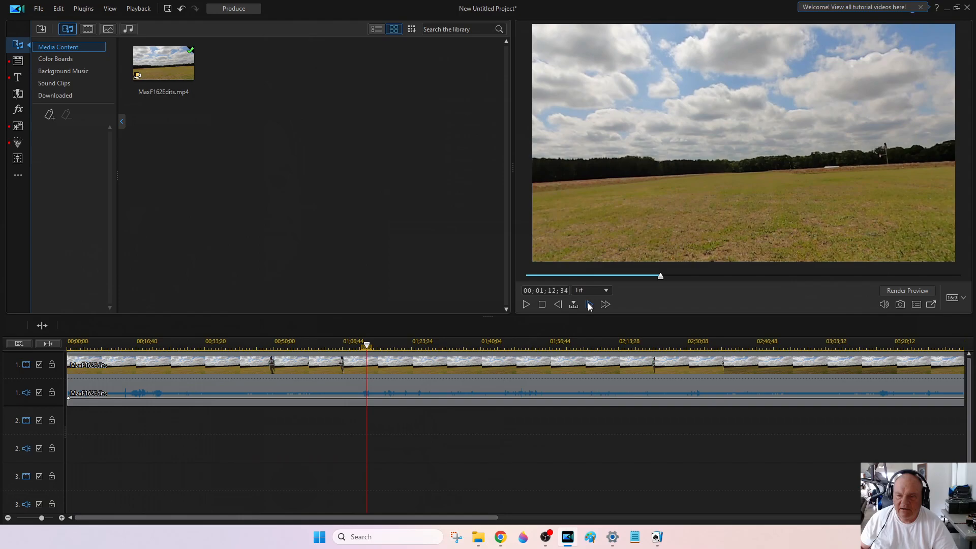
click(590, 304)
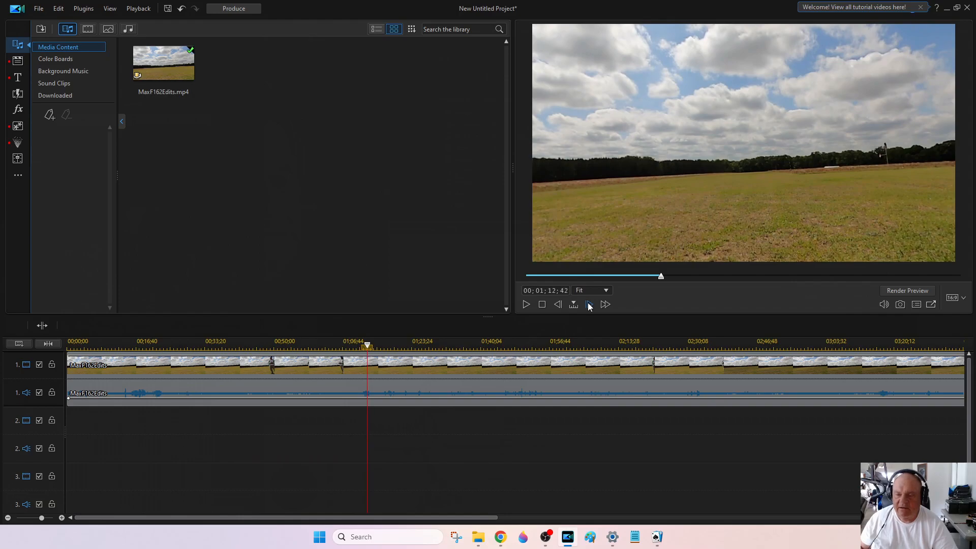
click(590, 304)
click(589, 305)
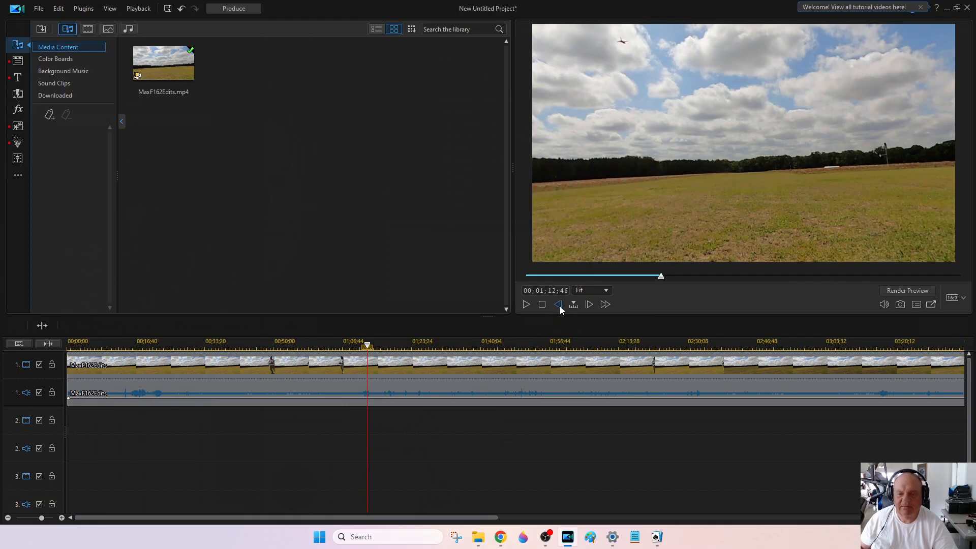
click(560, 306)
click(560, 306)
click(560, 306)
click(560, 306)
click(560, 306)
click(46, 328)
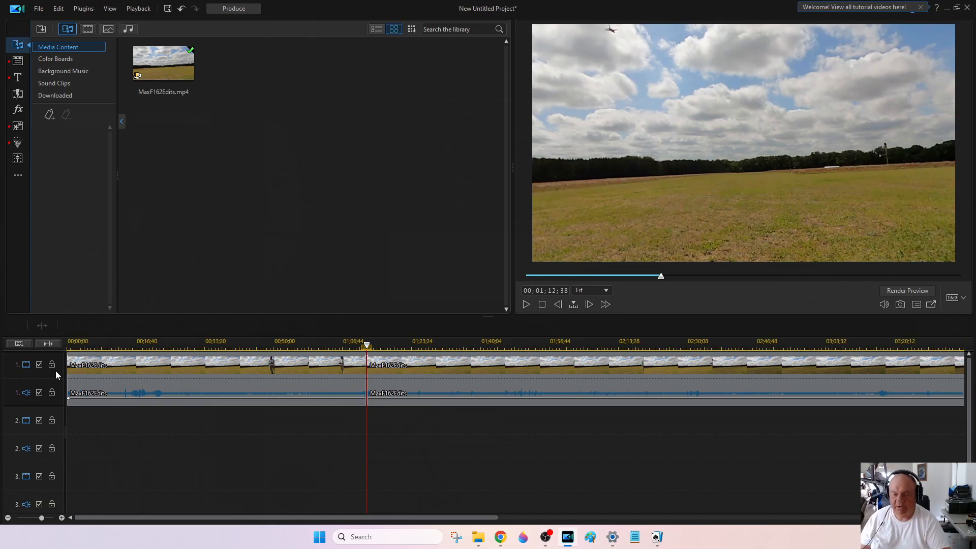
- Play on from the first split, pause at 00;01;15;08 once the plane has left the picture, and split the clip again
key(space)
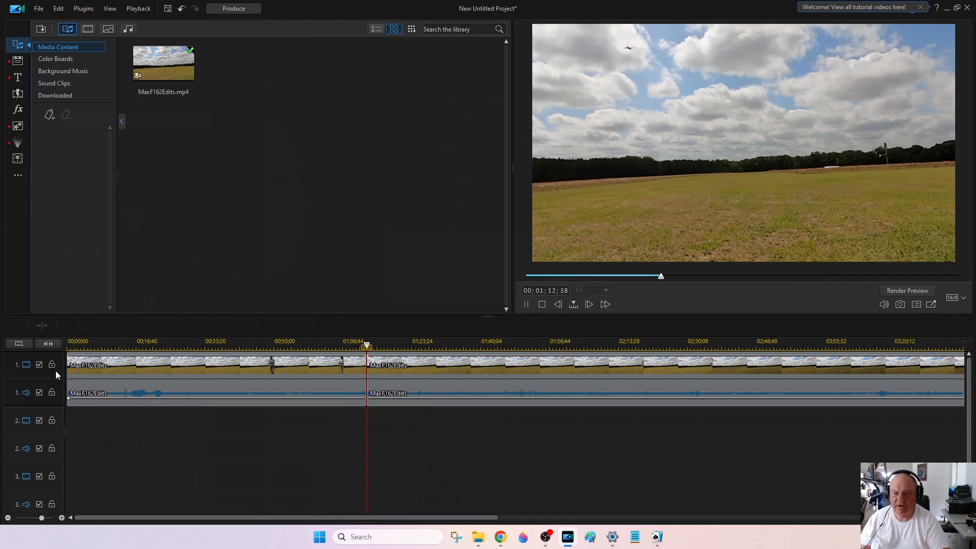
key(space)
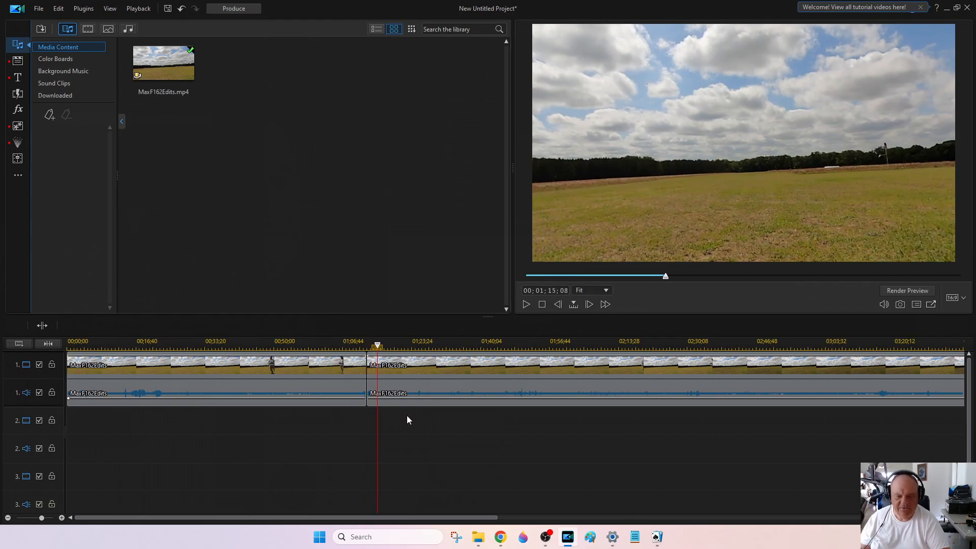
click(42, 326)
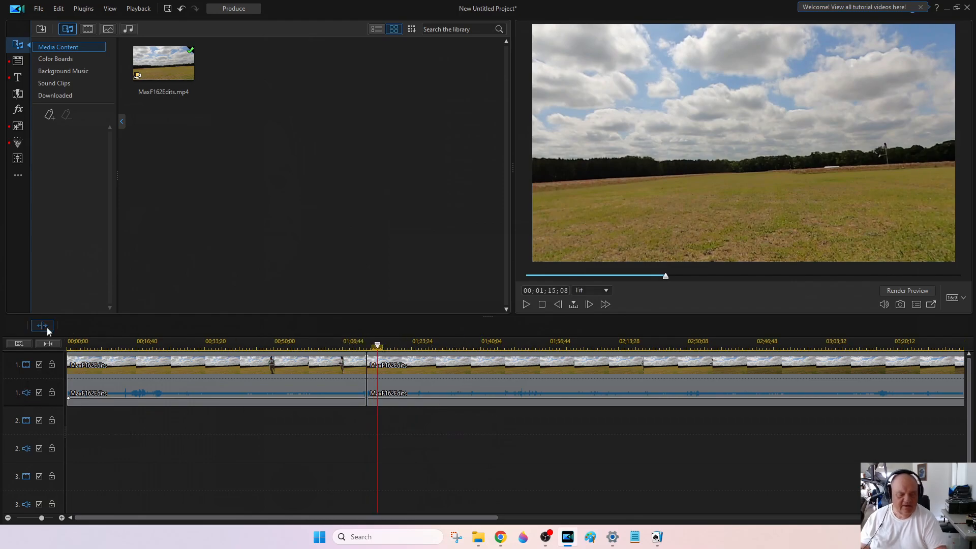
- Remove the footage after the second split and the footage before the first split, filling the gap and moving all clips
right_click(609, 390)
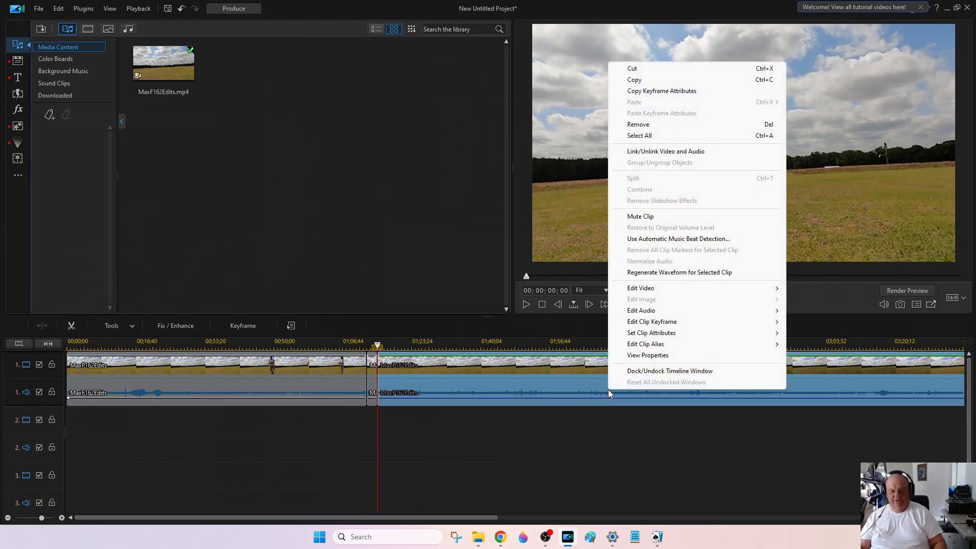
click(684, 126)
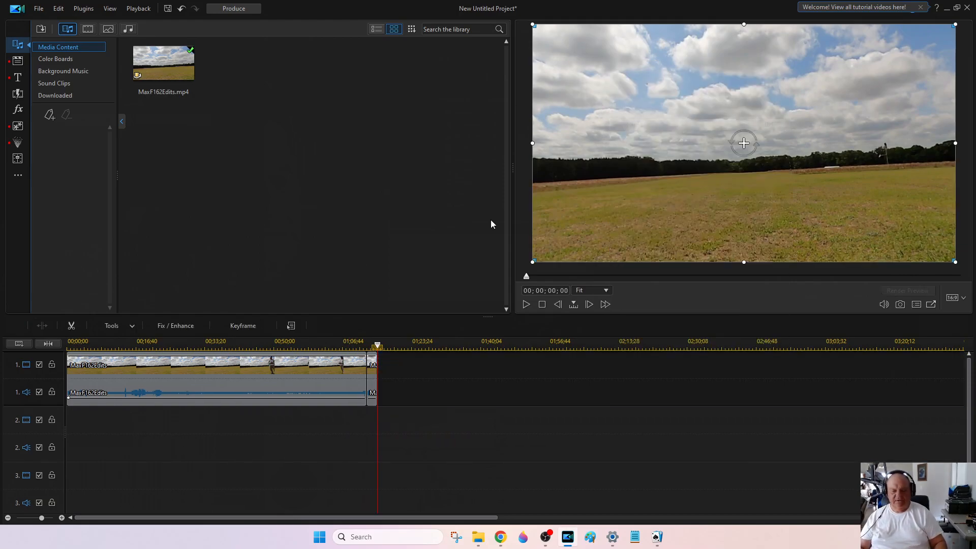
click(173, 387)
right_click(173, 386)
mouse_move(208, 124)
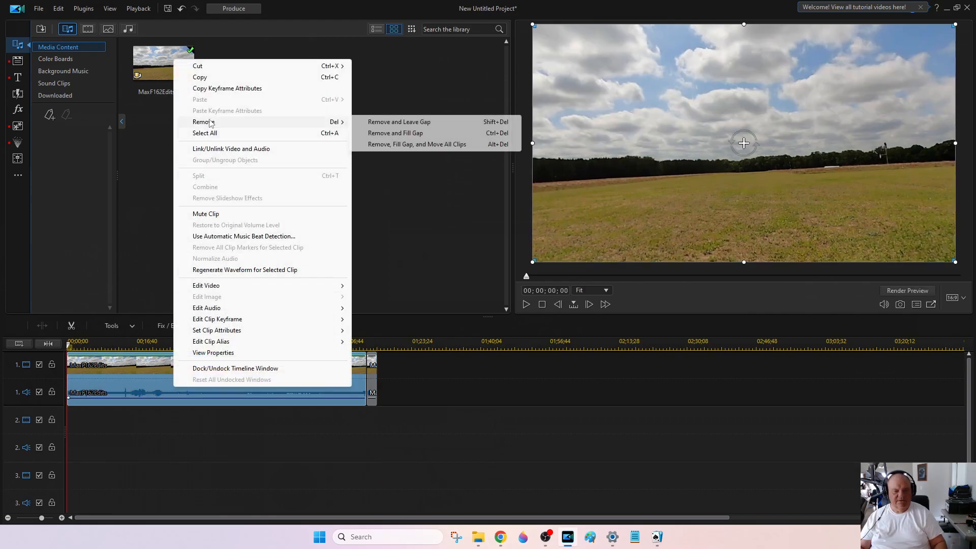
click(405, 147)
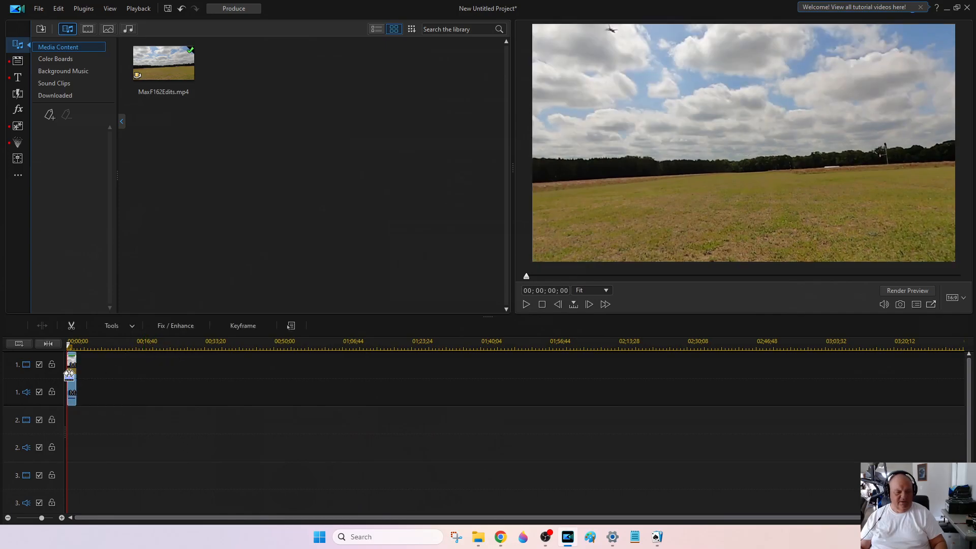
- Crop the remaining fly-by clip with Crop/Zoom/Pan at a width and height scale of 0.864, and play it back
click(113, 326)
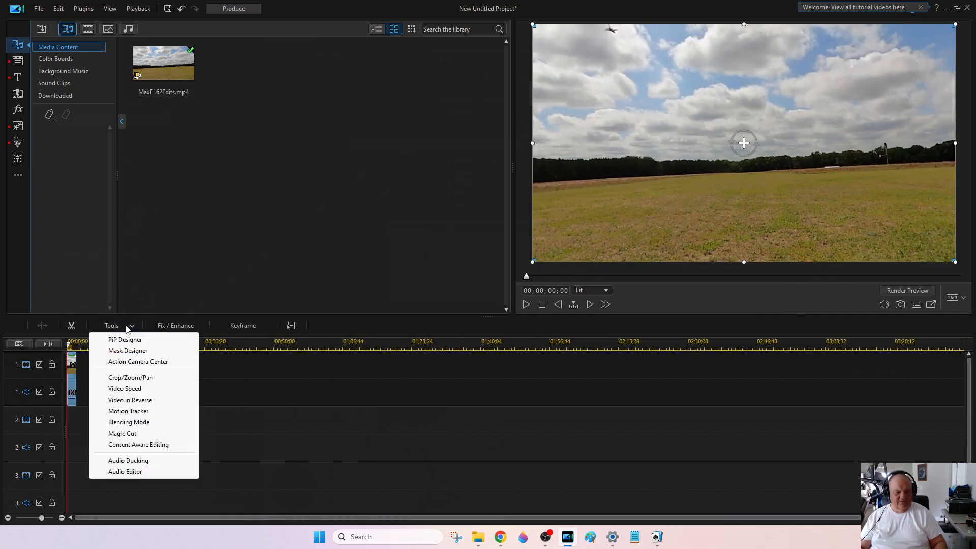
click(145, 379)
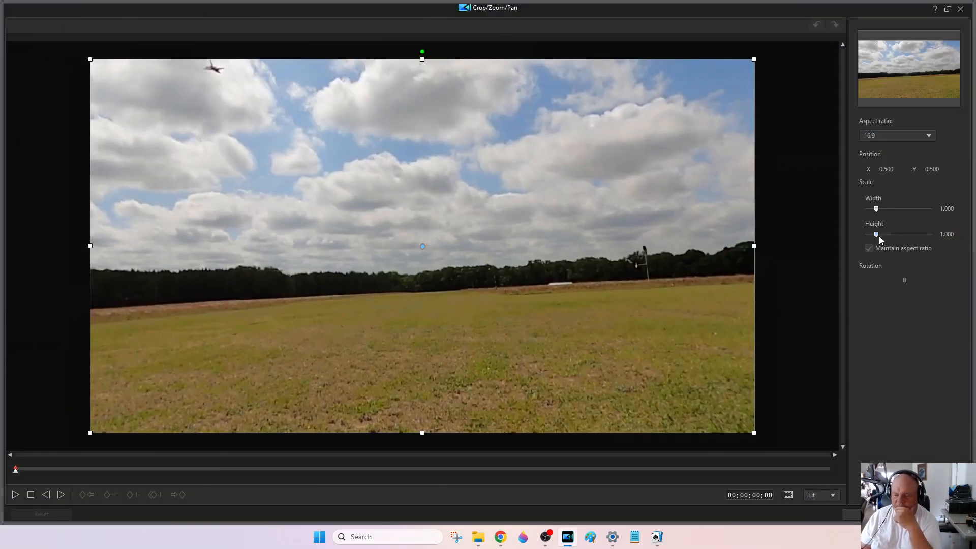
click(877, 235)
drag(878, 237, 876, 238)
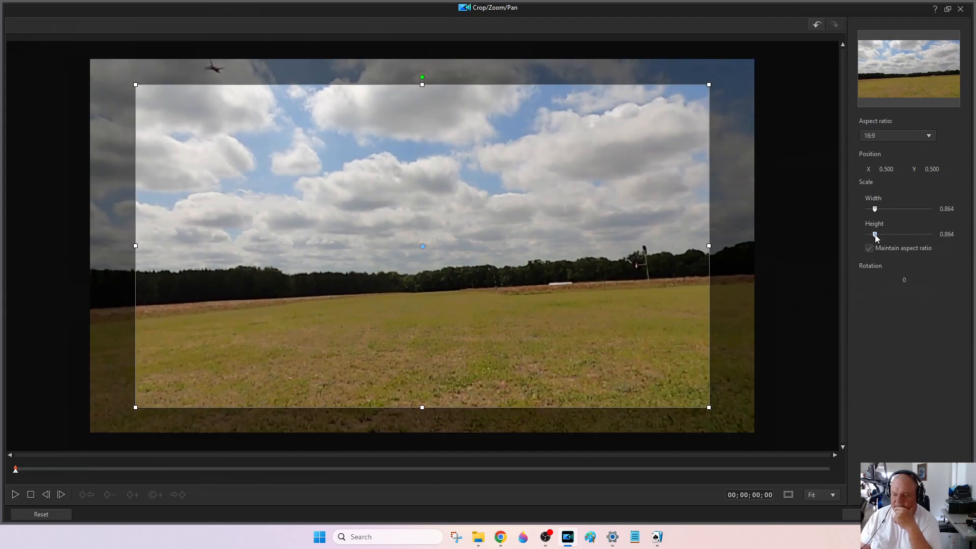
key(Return)
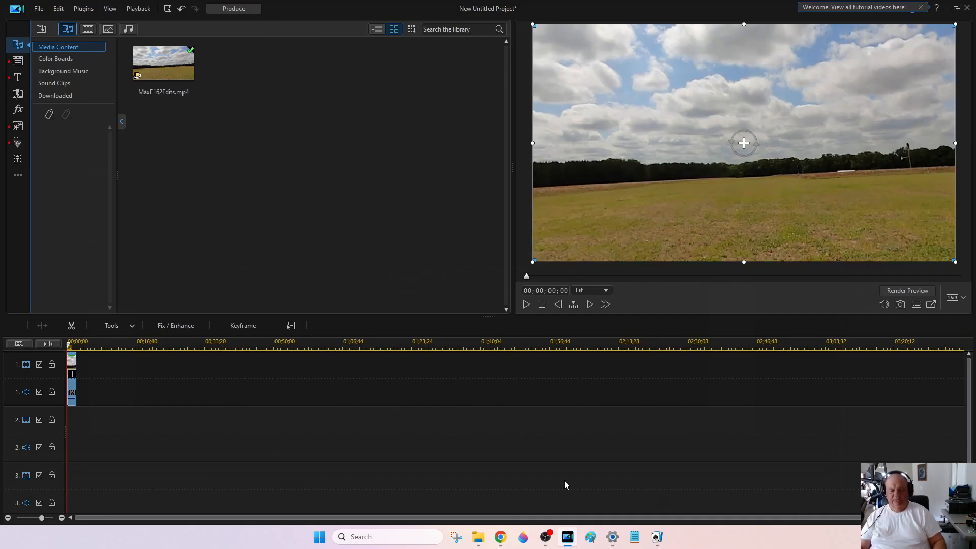
click(527, 304)
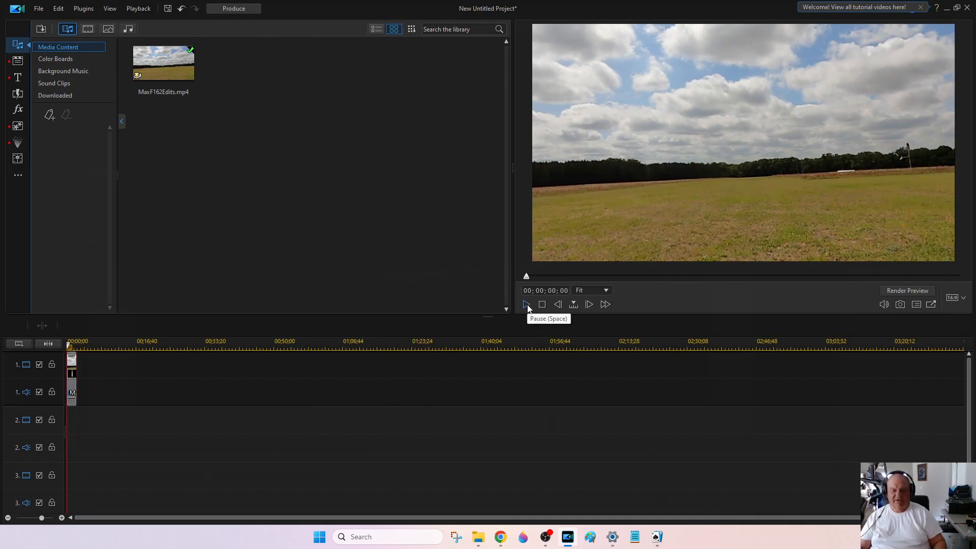
- Produce the clip as an H.264 MP4 named 1M 112 CtR 2nd in the 26Apr23\Max folder
click(230, 11)
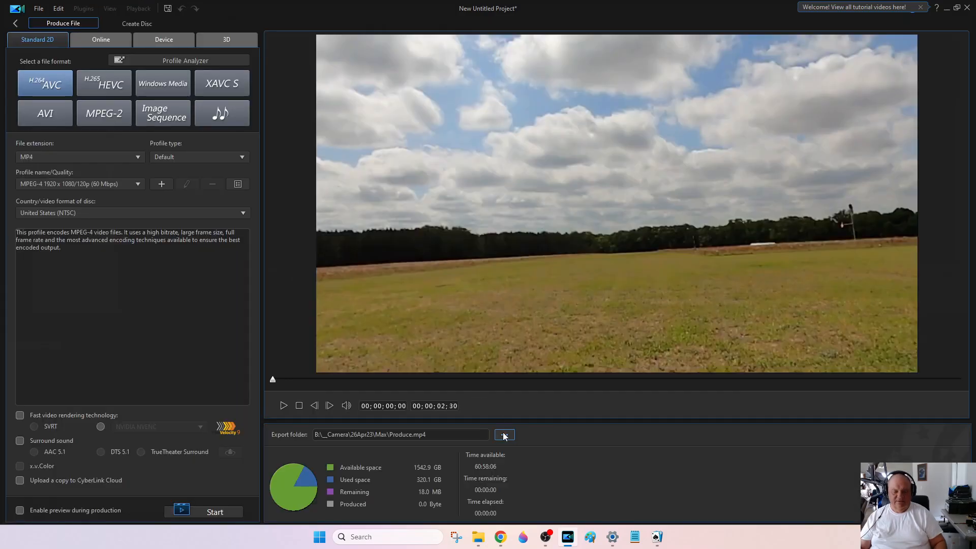
click(505, 435)
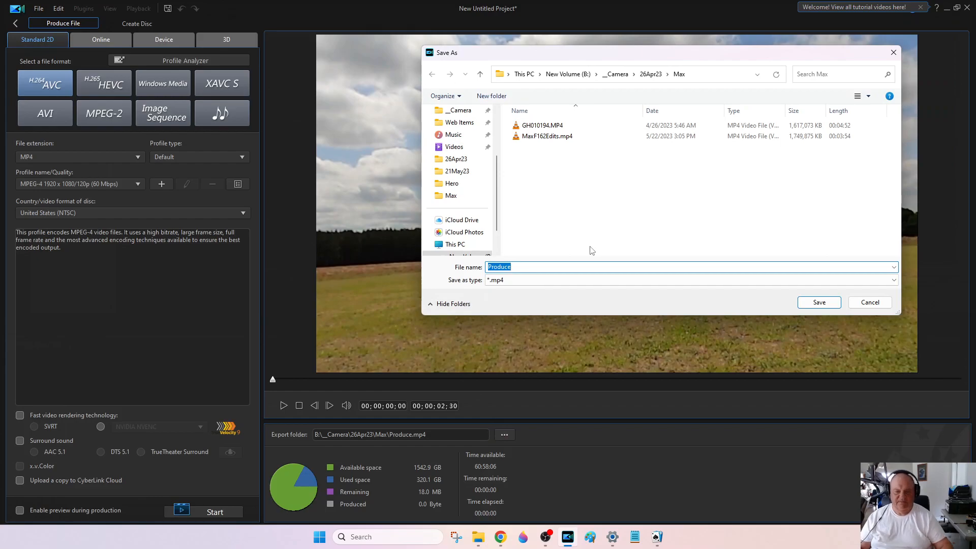
text(1)
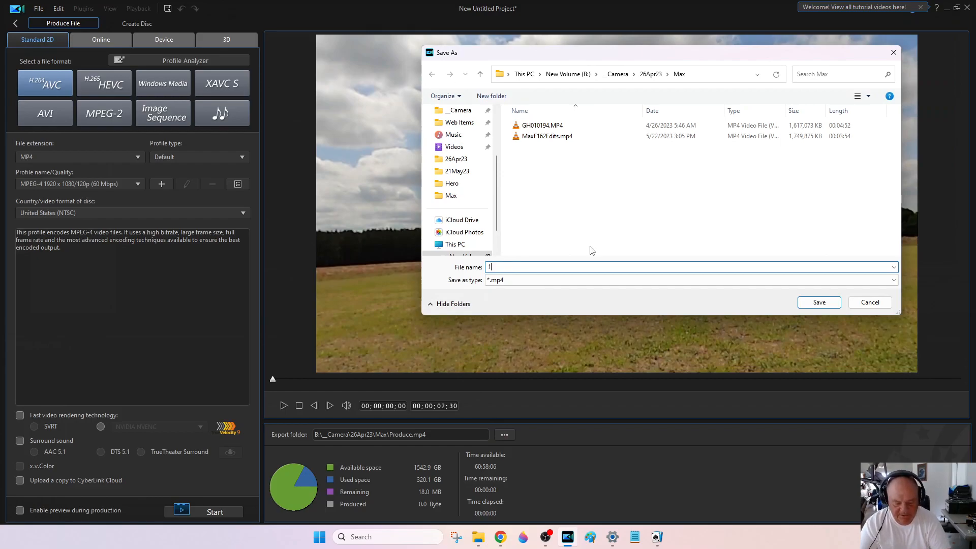
text(M)
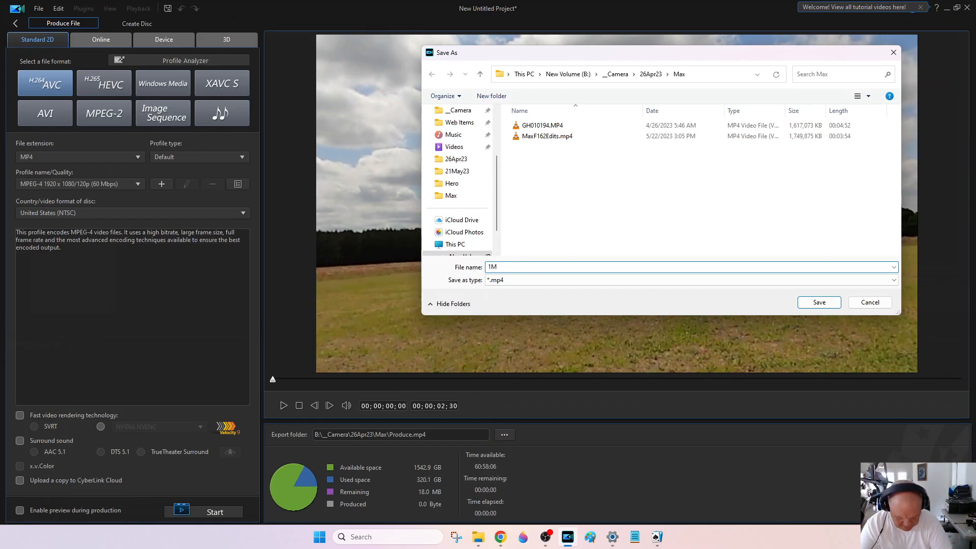
text( 112 C)
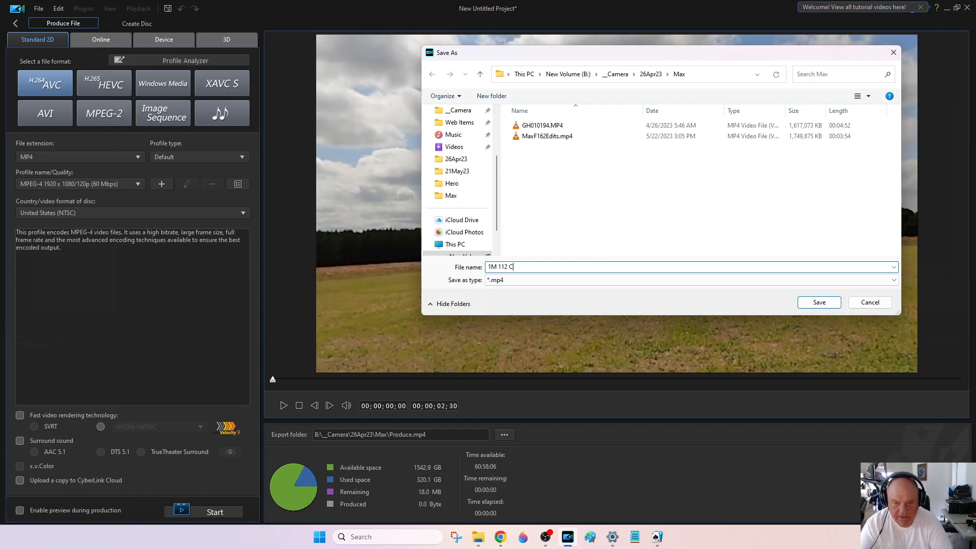
text(tR)
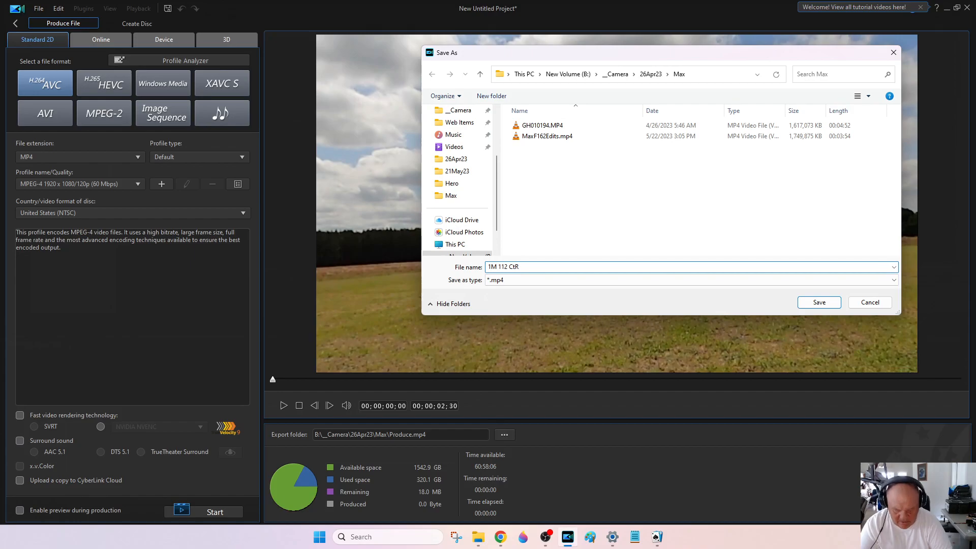
text( 2nd)
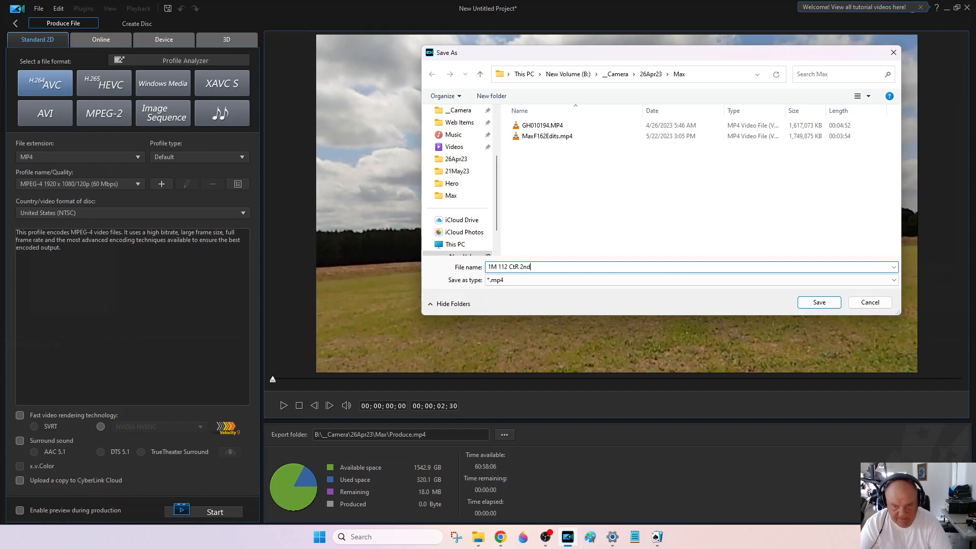
click(834, 304)
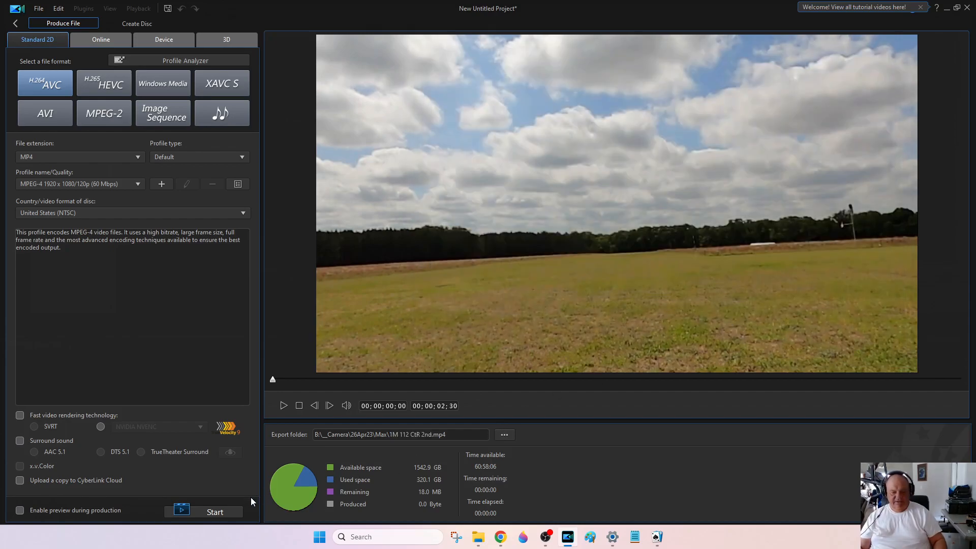
click(230, 514)
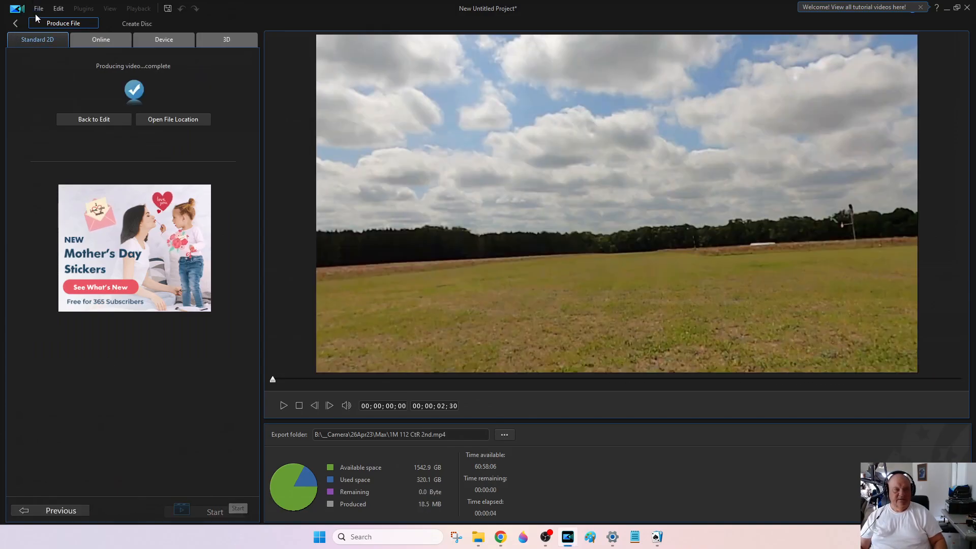
- Start a new project without saving the changes to the current one
click(35, 13)
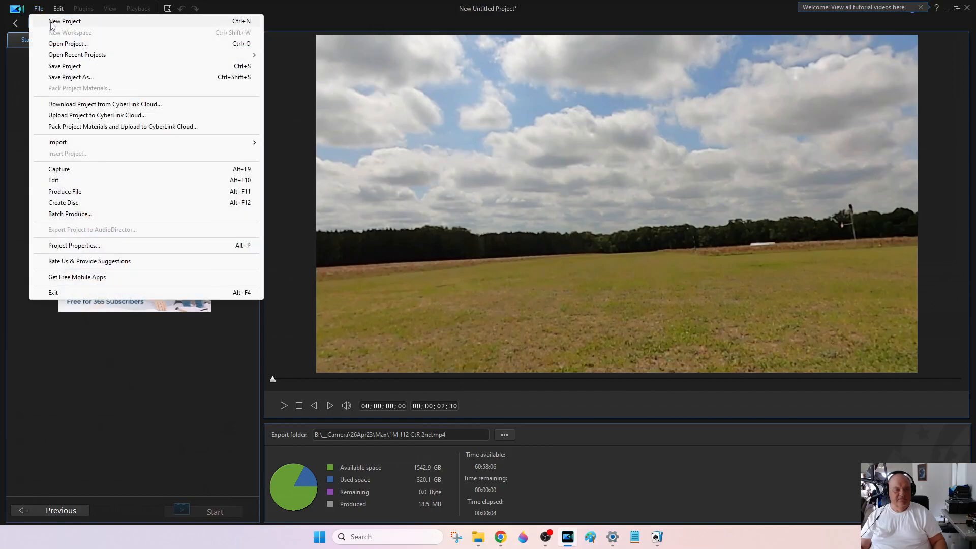
click(51, 23)
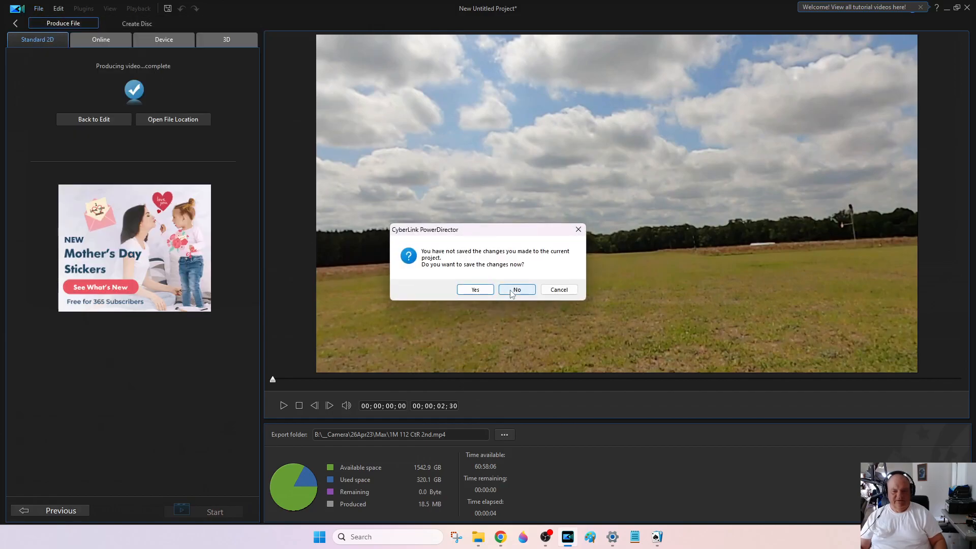
click(514, 289)
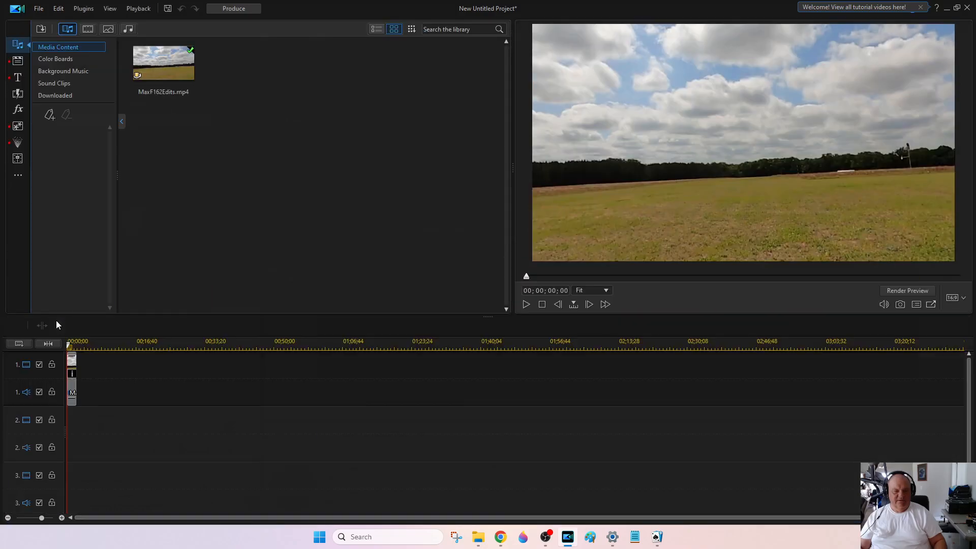
- Import MaxF162Edits.mp4 from the Max folder and insert it on the first video track
click(57, 324)
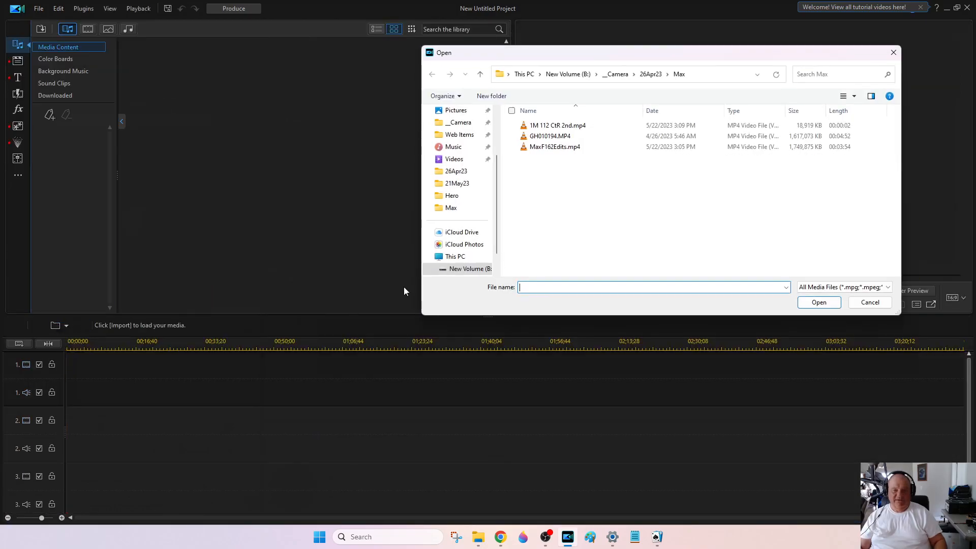
double_click(544, 148)
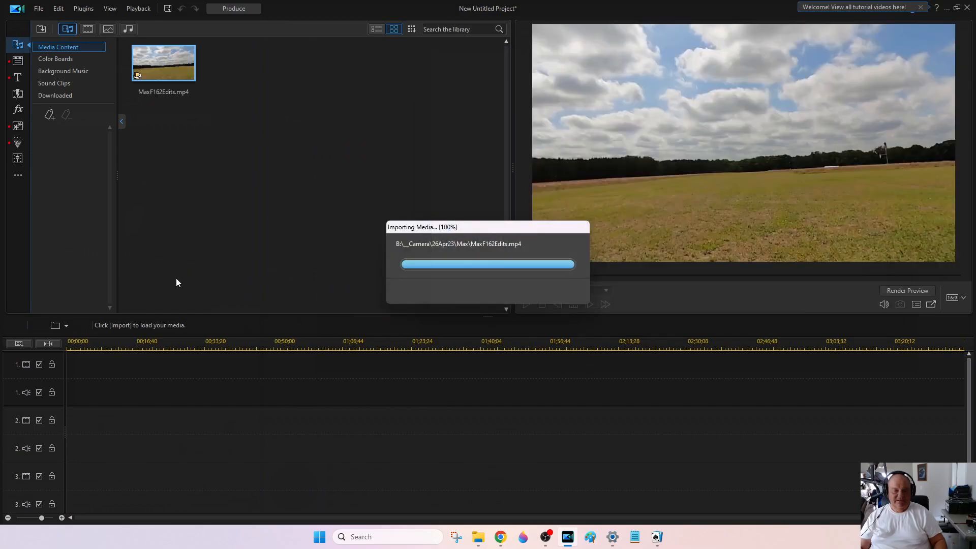
click(70, 326)
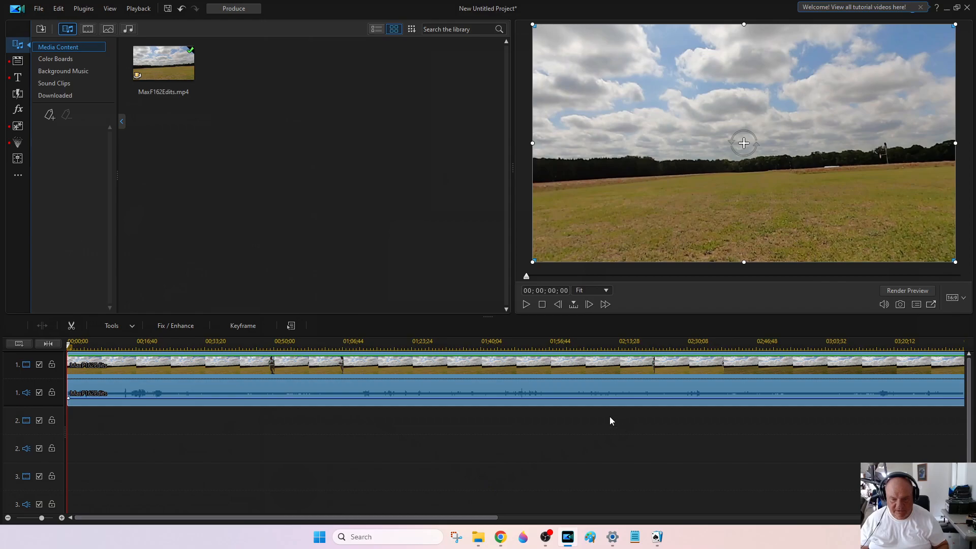
- Play MaxF162Edits from around 00;01;54;08 to look for the next fly-by, and pause at 00;02;01;24
click(538, 348)
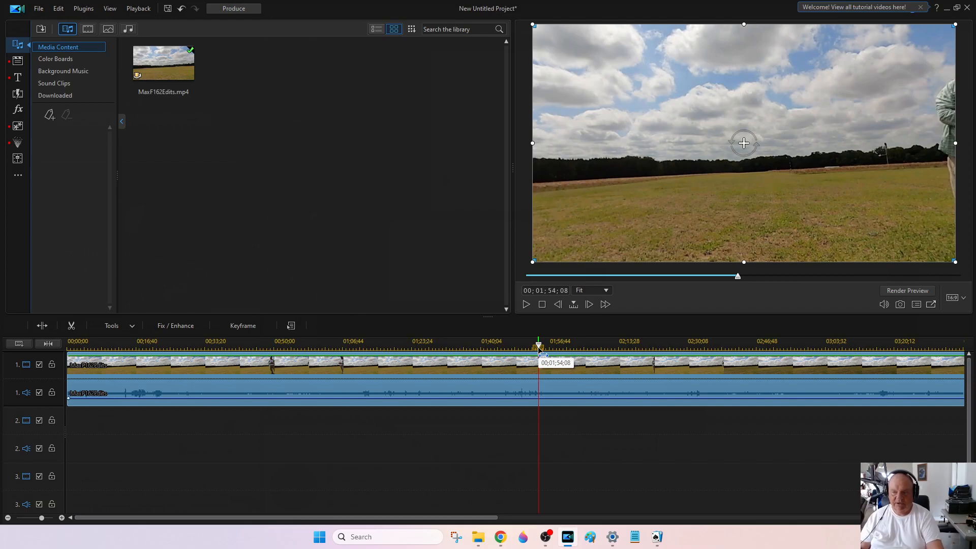
click(507, 358)
key(space)
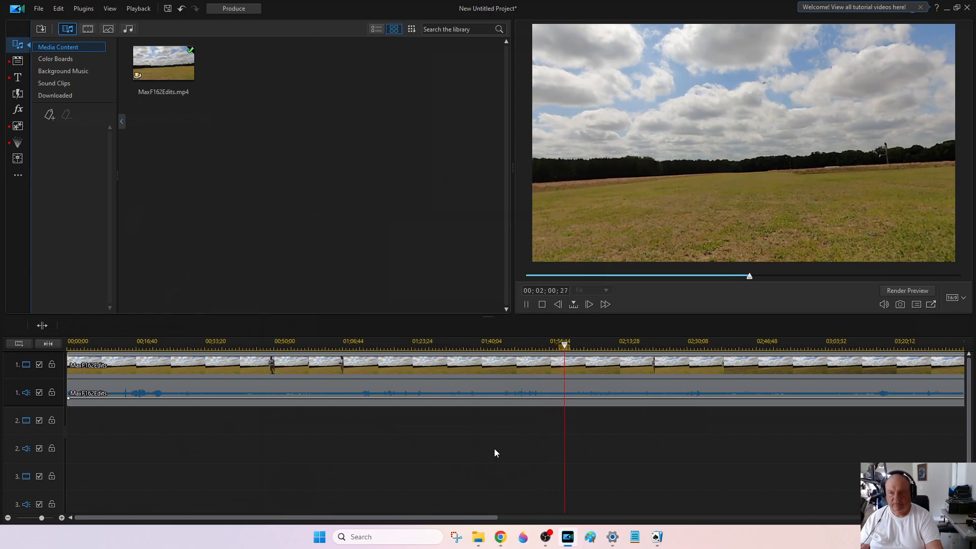
key(space)
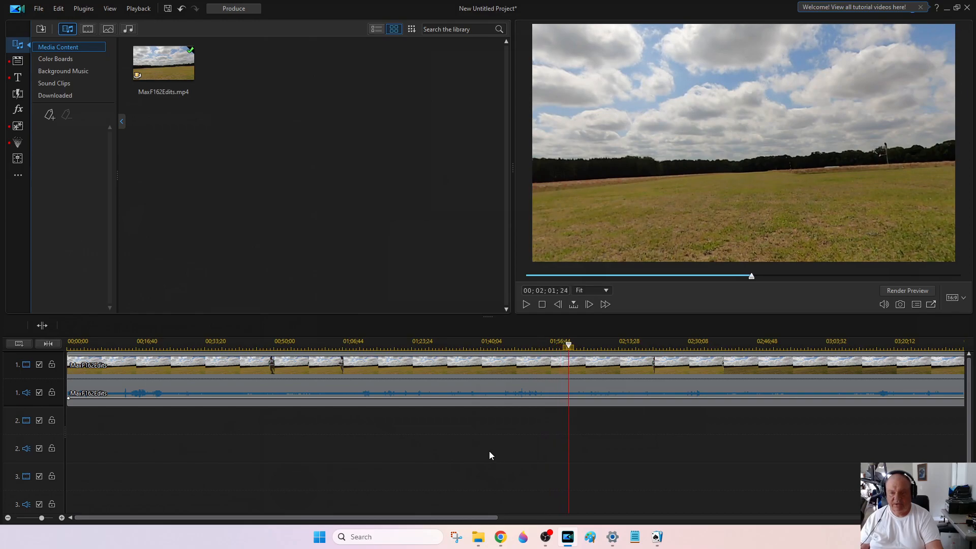
- Play MaxF162Edits in short bursts from 00;01;55;37 to the fly-by's start and split the clip at 00;01;59;26
click(543, 349)
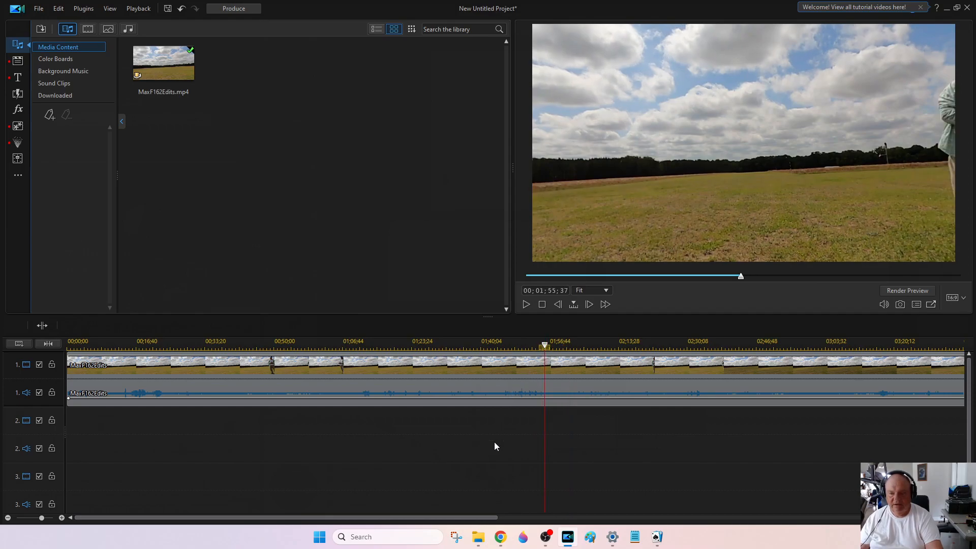
key(space)
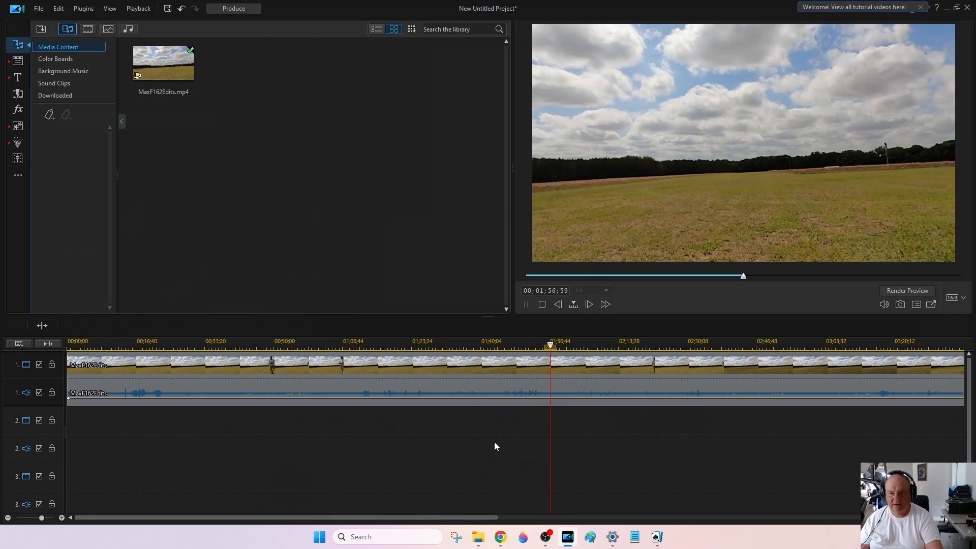
key(space)
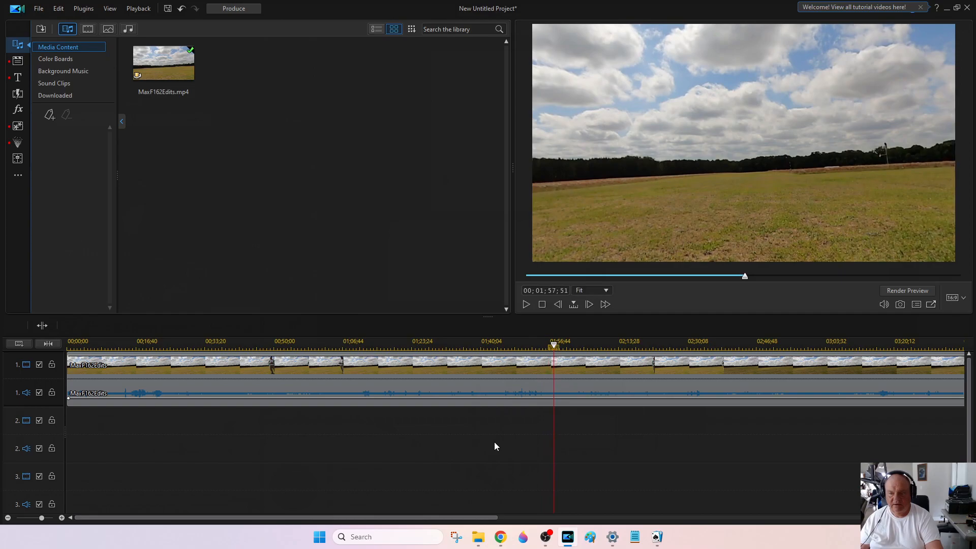
key(space)
key(space)
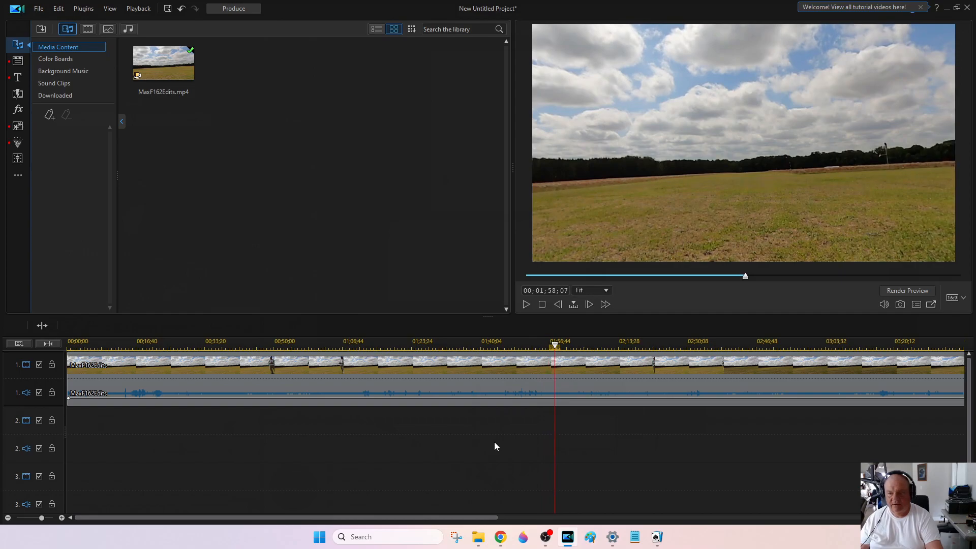
key(space)
key(space)
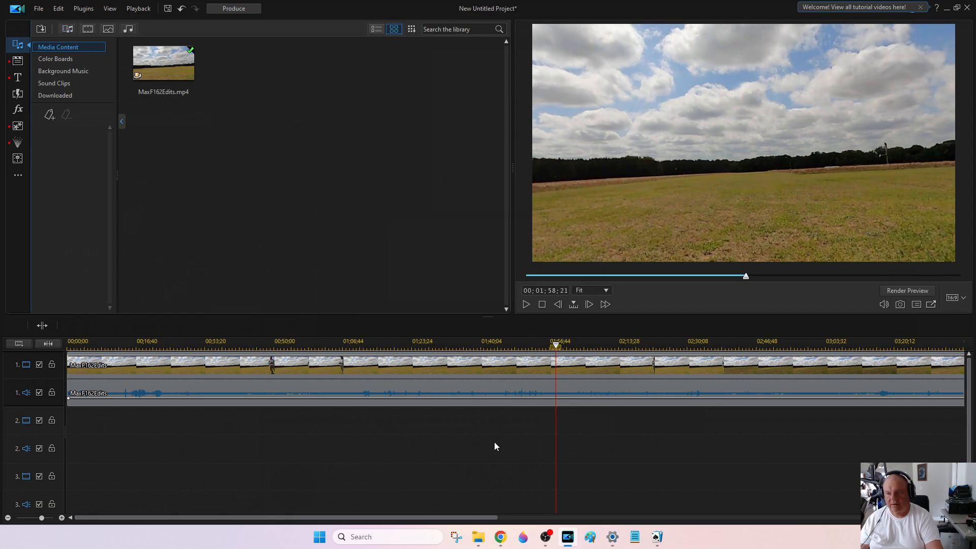
key(space)
key(space)
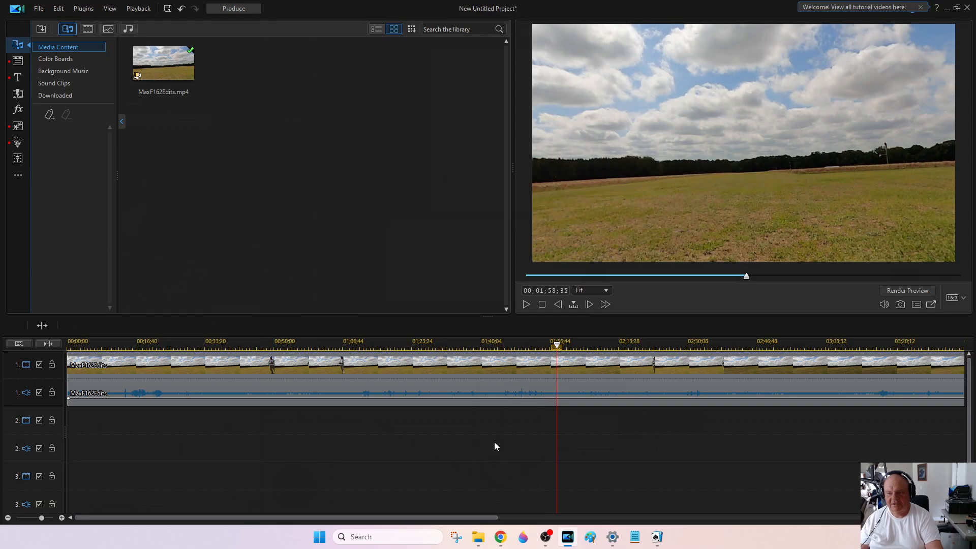
key(space)
key(space)
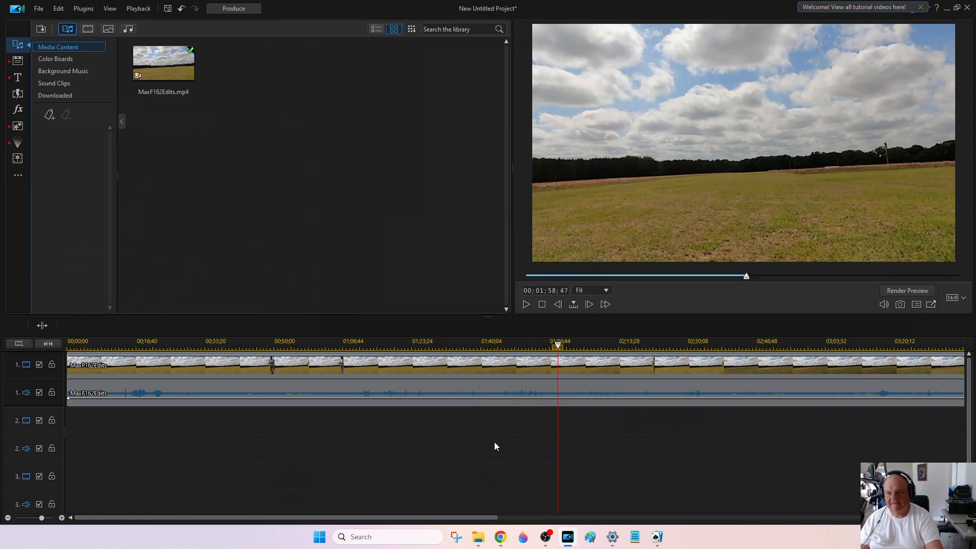
key(space)
key(space)
key(space)
key(space)
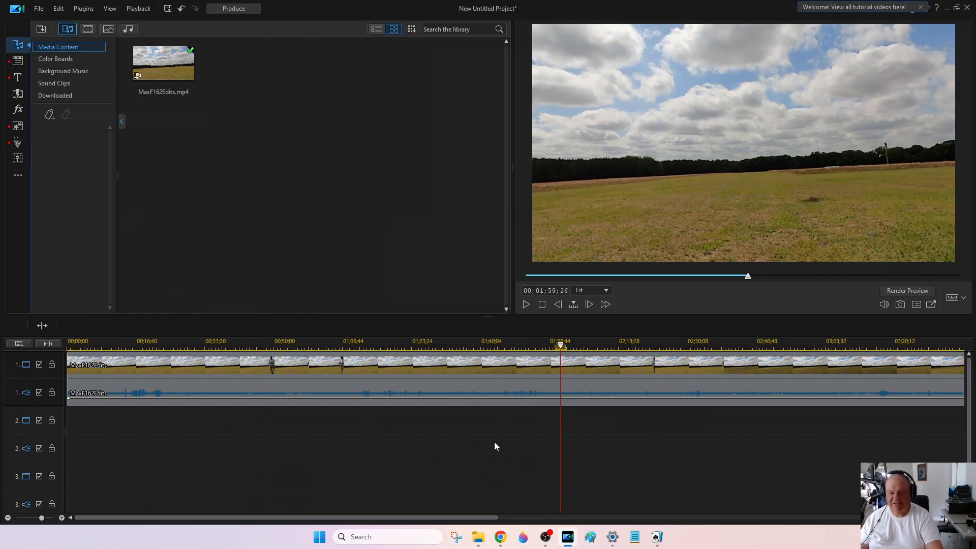
click(43, 327)
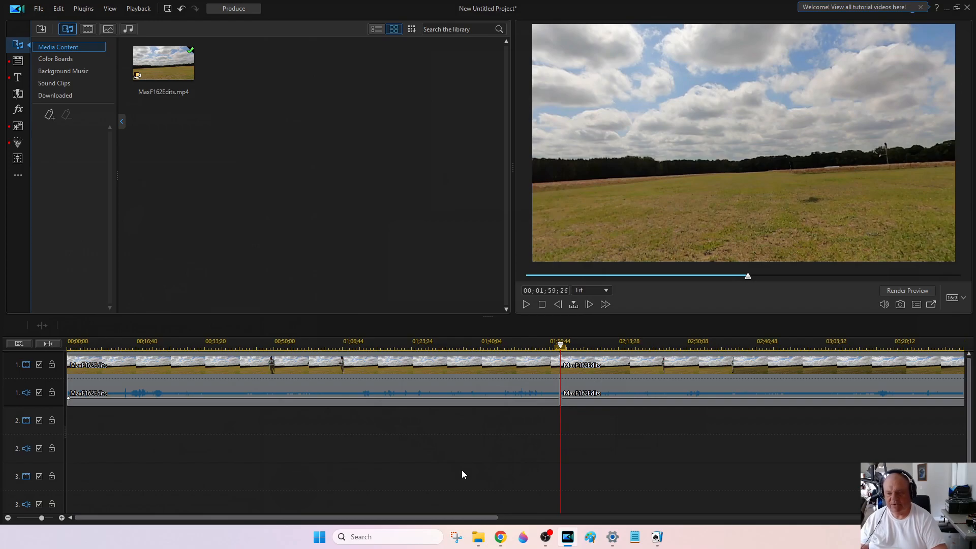
- Play through the fly-by and split the clip at its end, at 00;02;01;54
key(space)
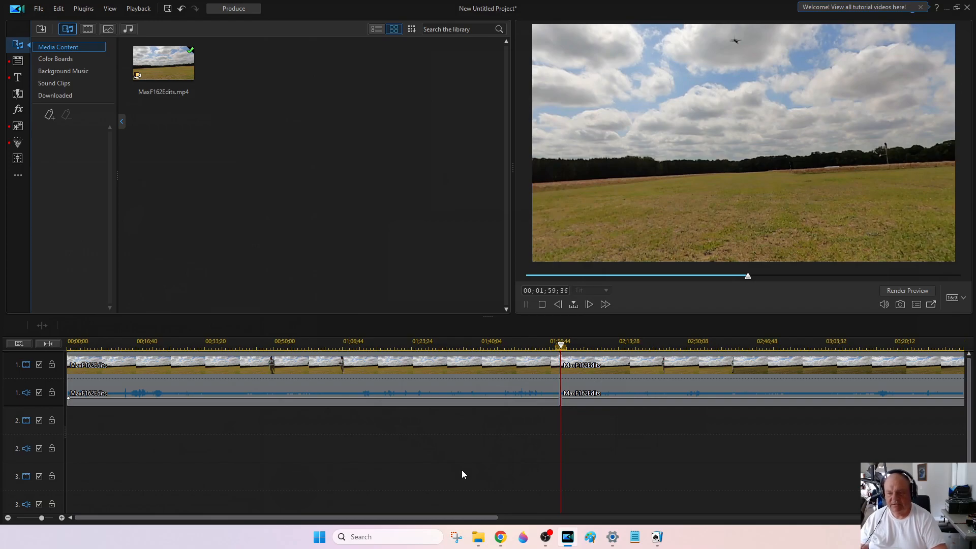
key(space)
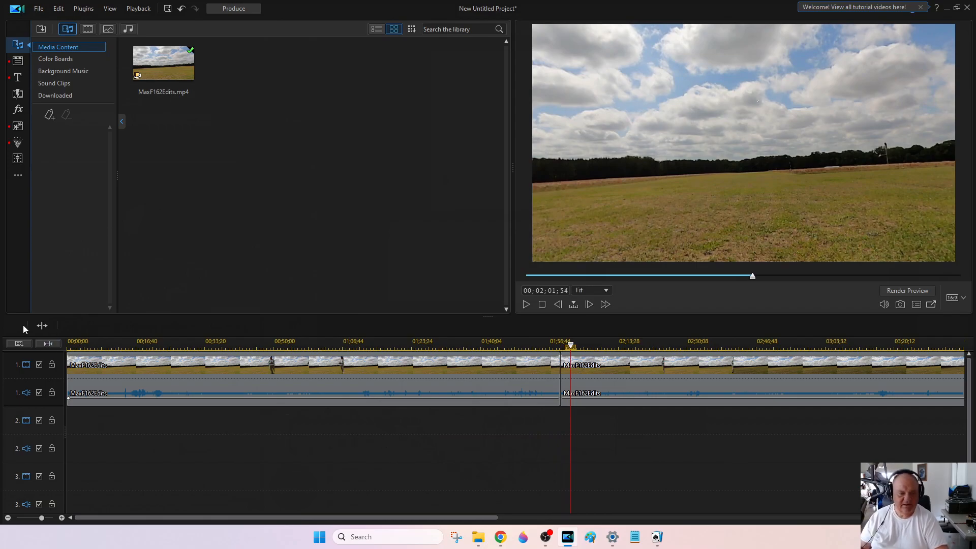
click(42, 325)
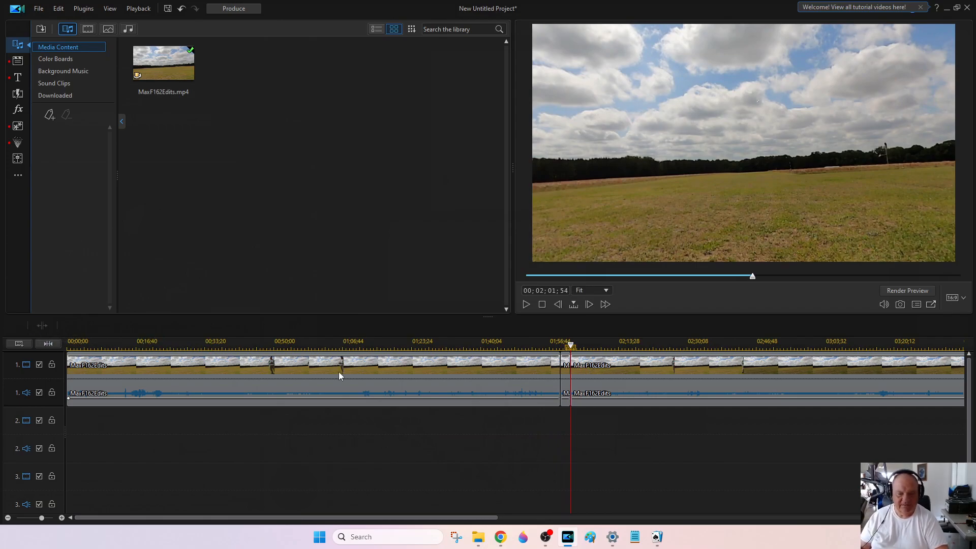
- Remove the footage after the fly-by and the footage before it, filling the gap and moving all clips
right_click(649, 402)
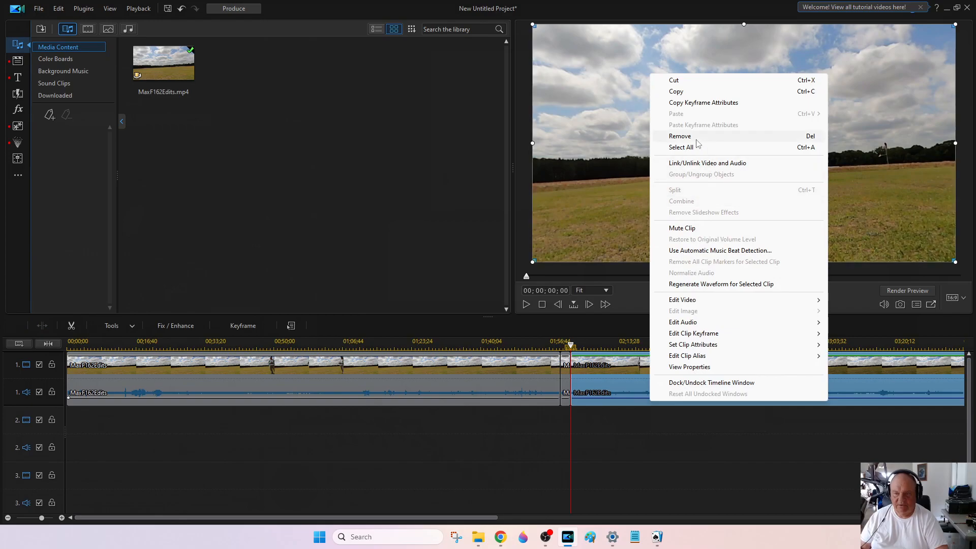
click(680, 136)
click(344, 367)
right_click(340, 365)
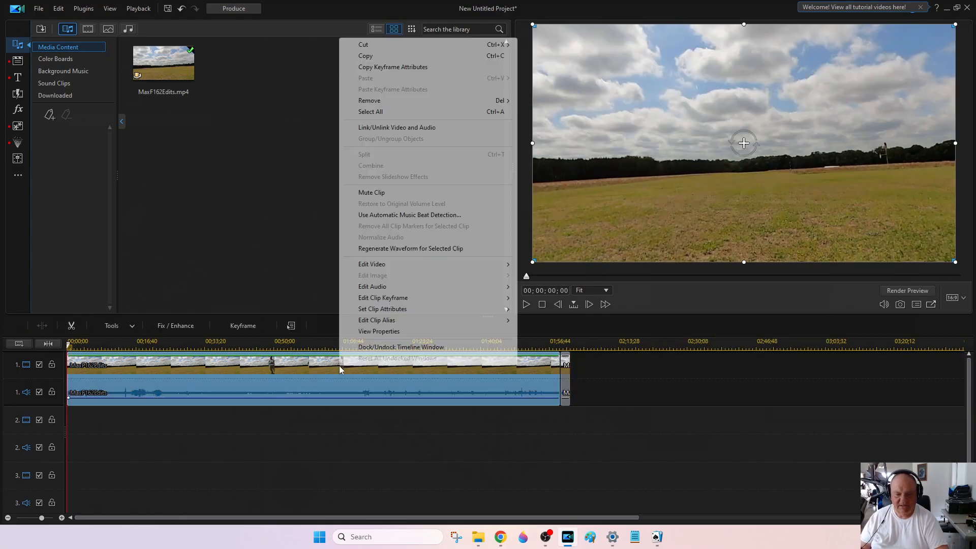
mouse_move(417, 102)
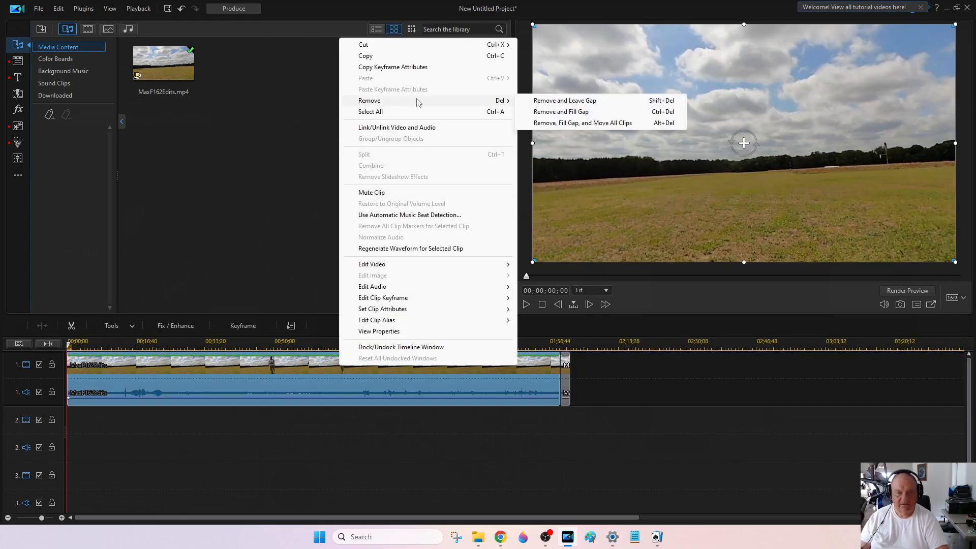
click(567, 123)
- Crop the remaining fly-by clip with Crop/Zoom/Pan to a width and height scale of 0.864, keeping the aspect ratio
click(71, 378)
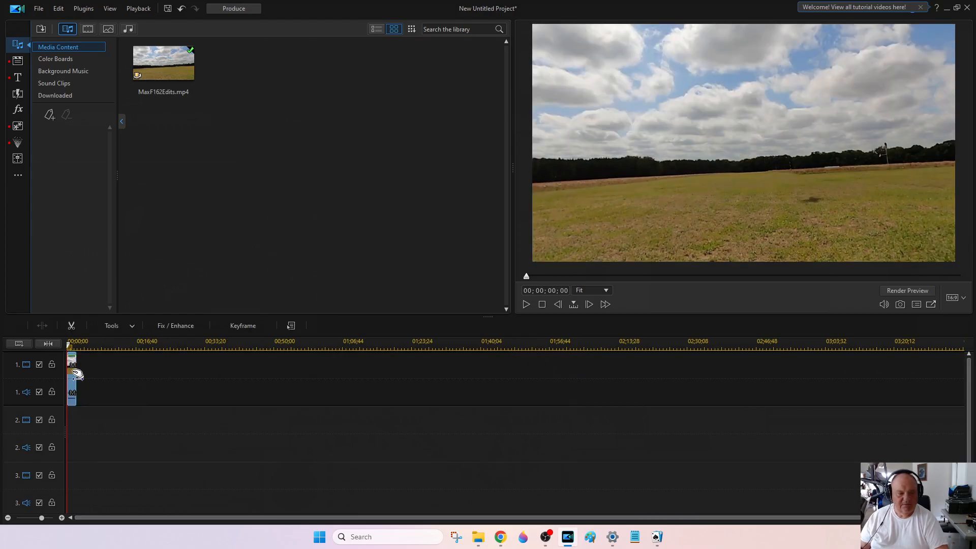
click(118, 333)
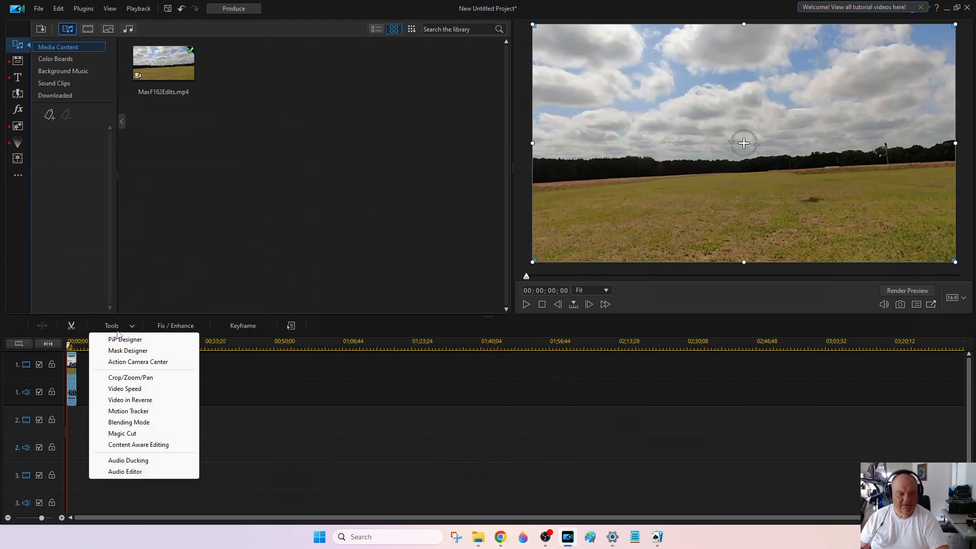
click(122, 379)
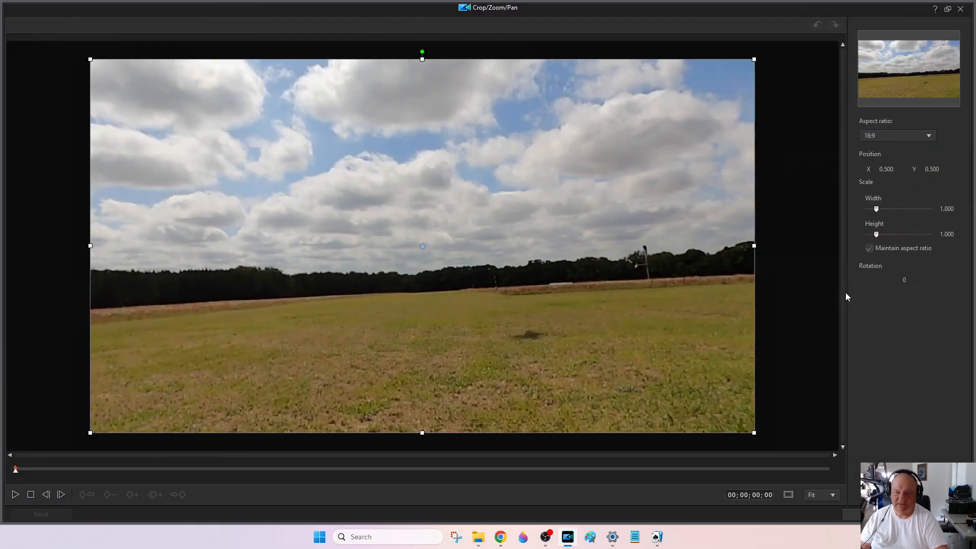
click(876, 235)
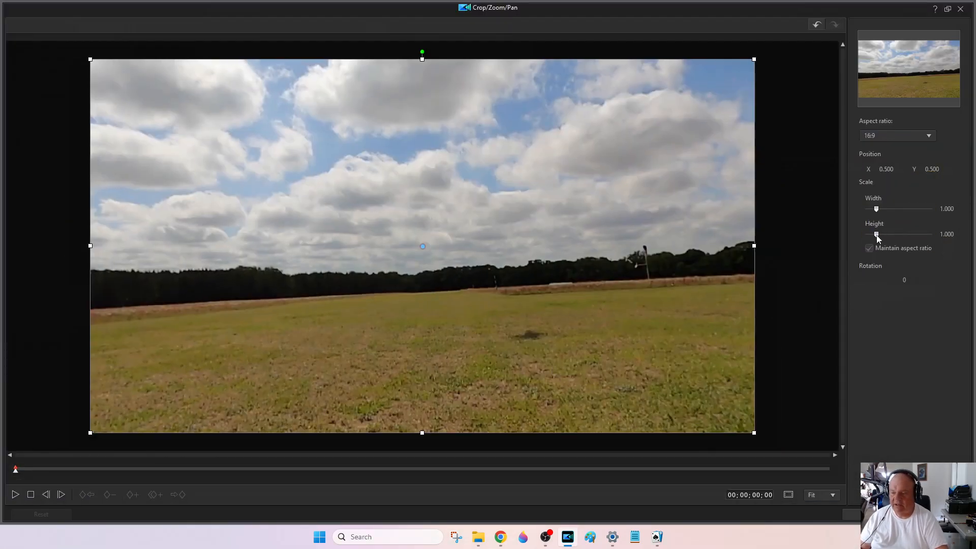
drag(877, 237, 875, 237)
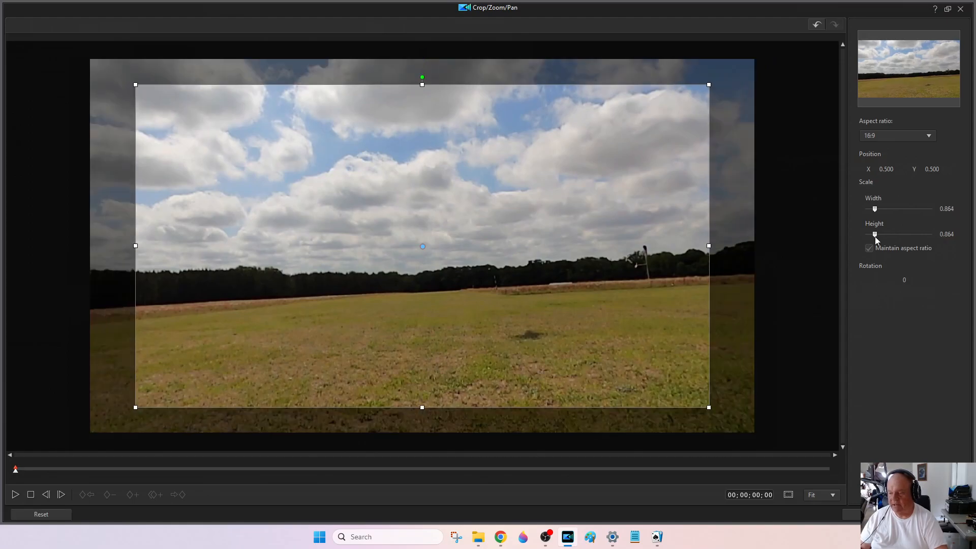
click(864, 514)
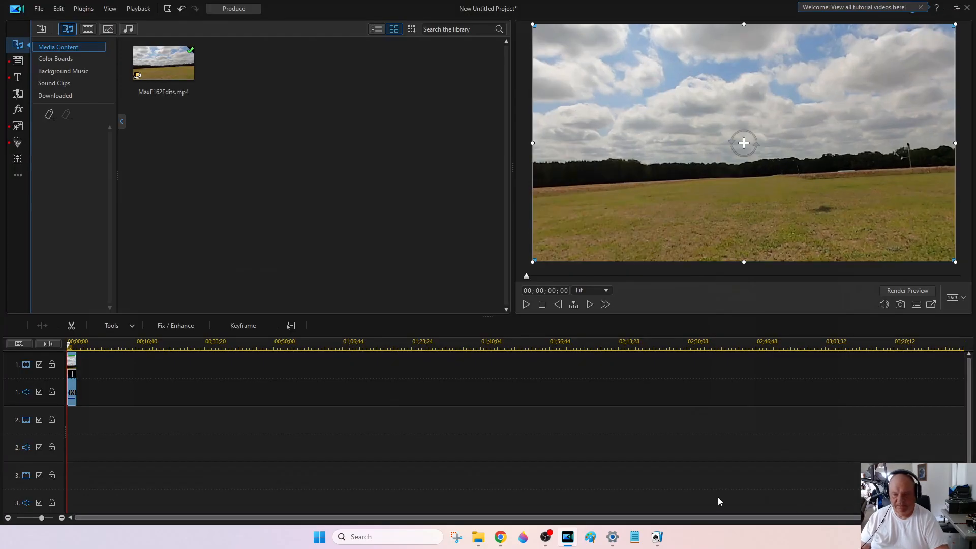
key(space)
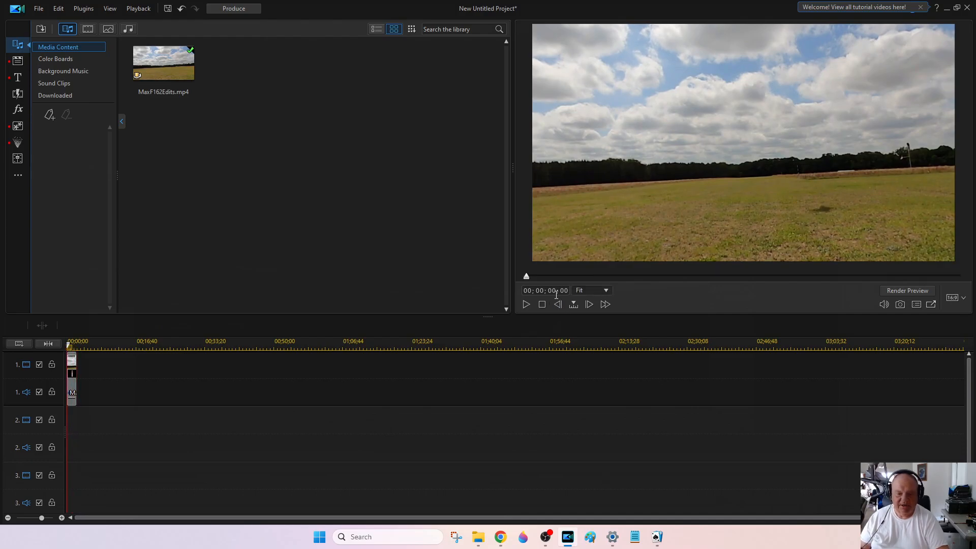
- Produce the clip as an H.264 MP4 named 2M 159 CtR 2nd in the 26Apr23\Max folder
click(237, 9)
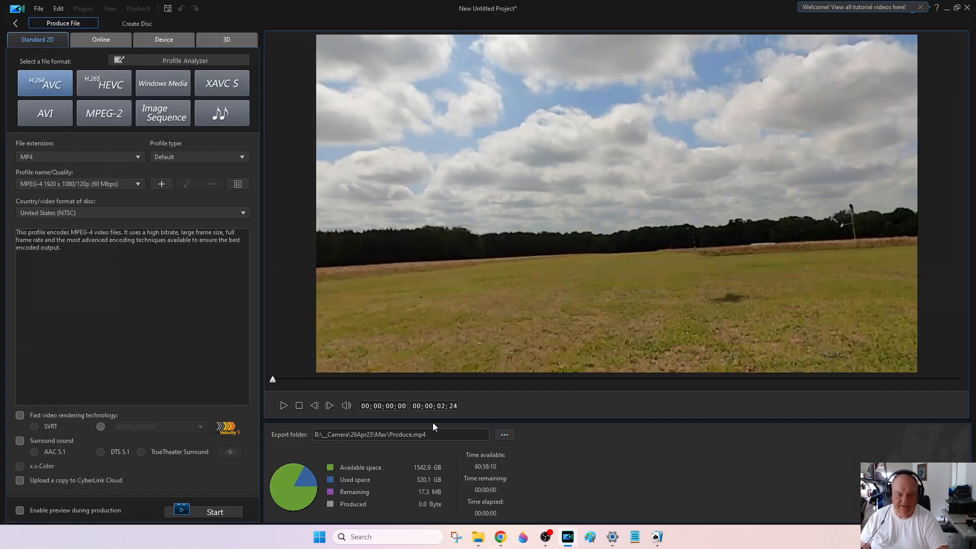
click(502, 435)
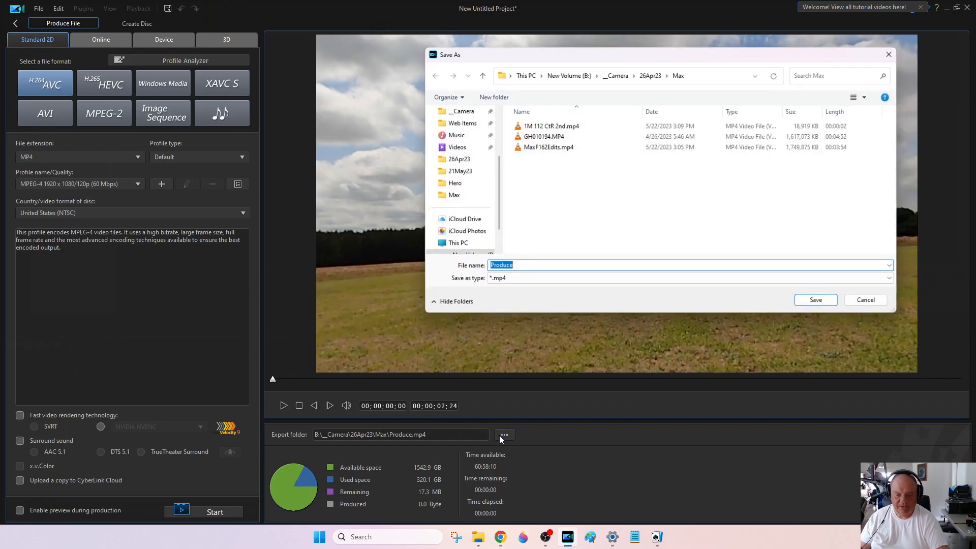
text(2M 159 Ct)
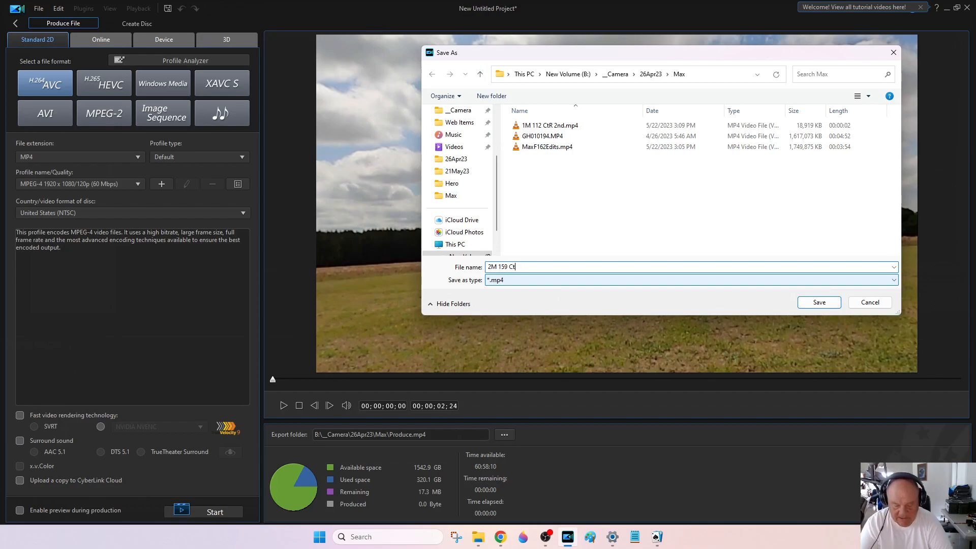
text(d)
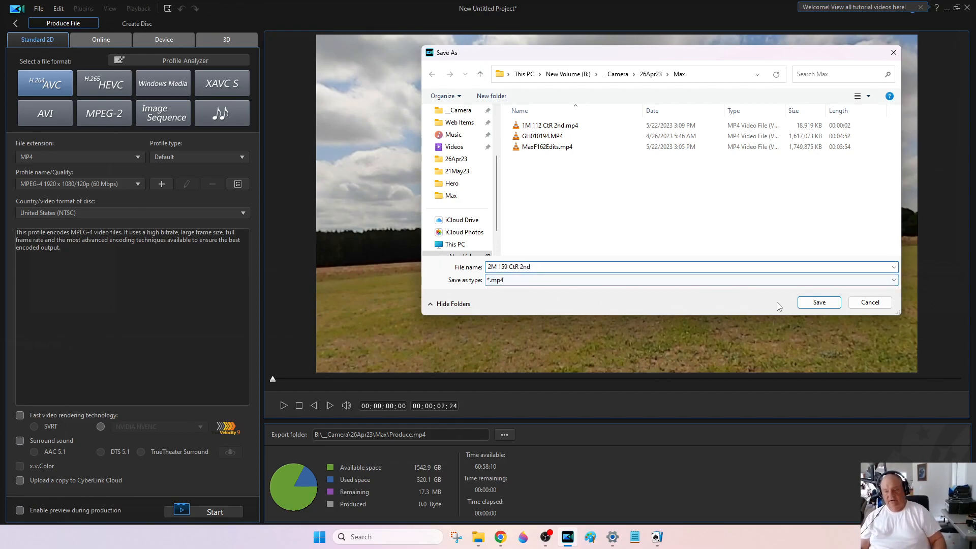
click(829, 303)
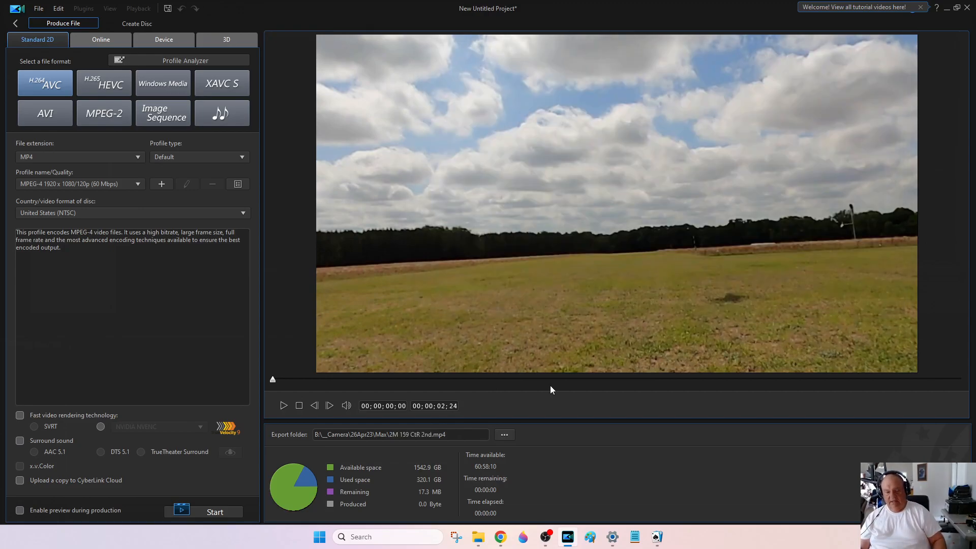
click(211, 514)
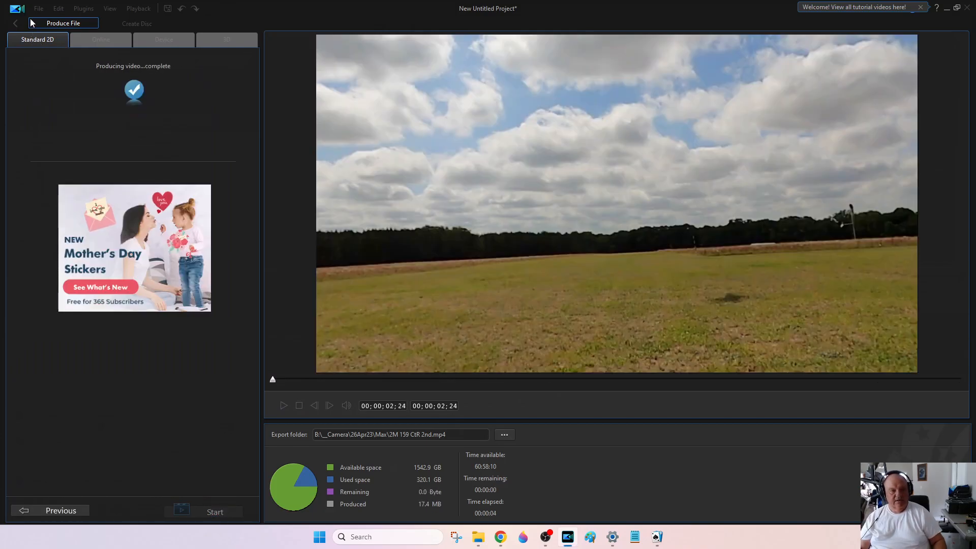
- Start a new project without saving the changes to the current one
click(36, 9)
mouse_move(91, 51)
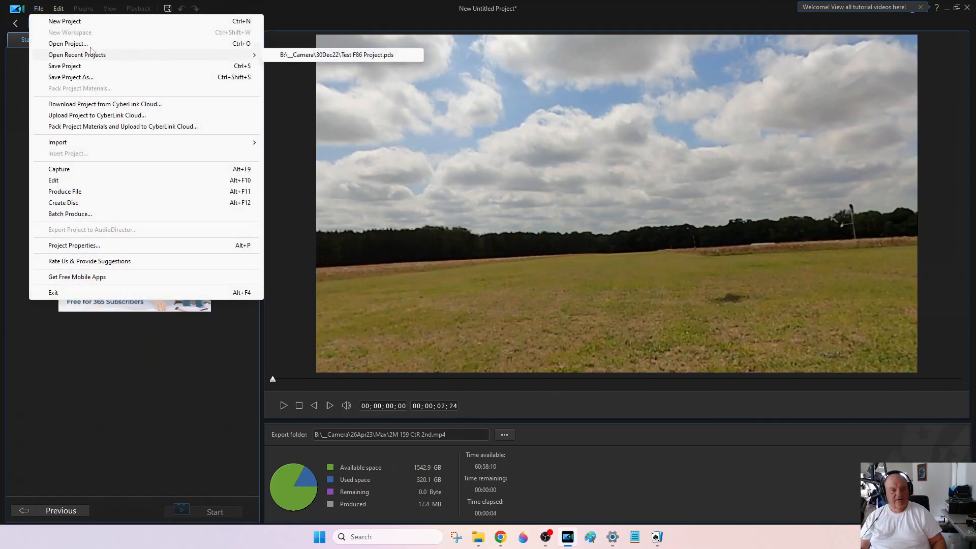
click(73, 22)
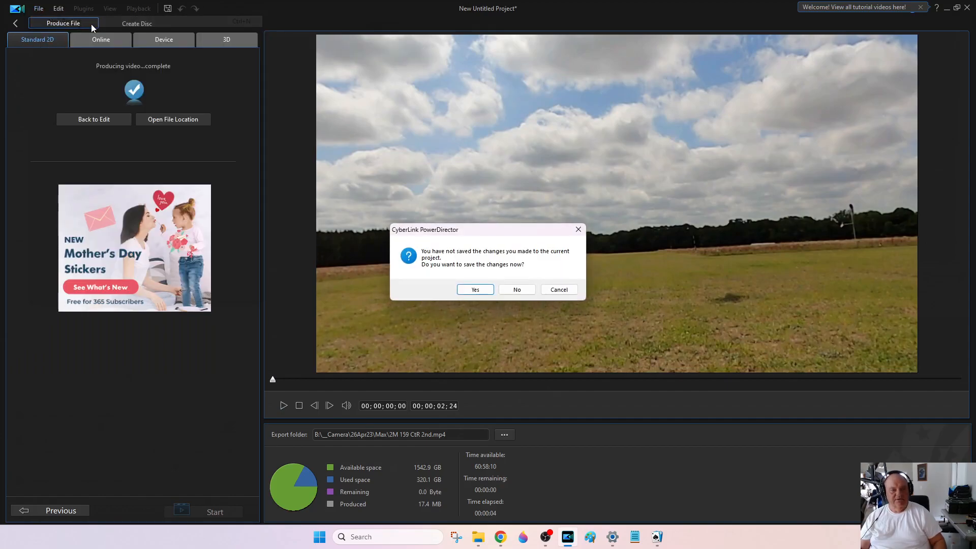
click(516, 290)
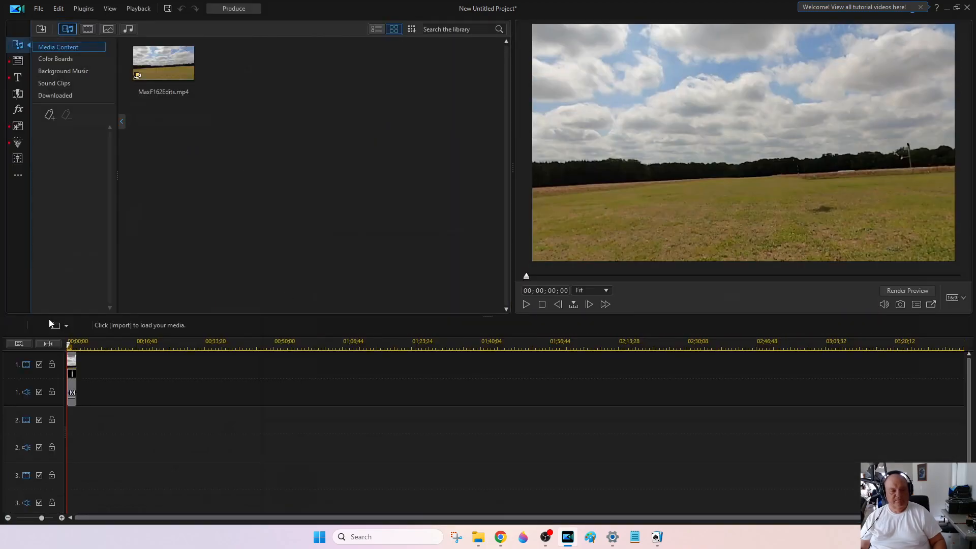
- Import MaxF162Edits.mp4 from the Max folder and insert it on the first video track
click(54, 325)
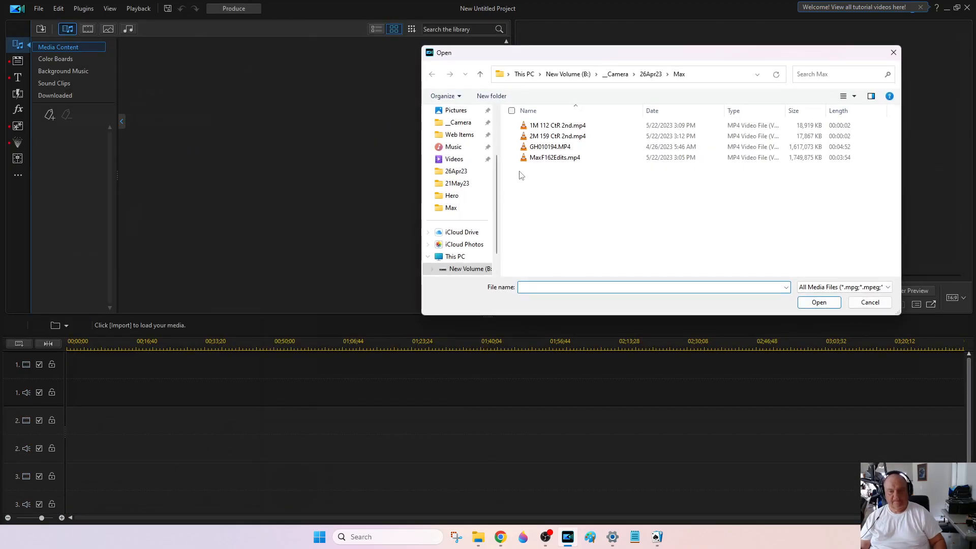
double_click(539, 161)
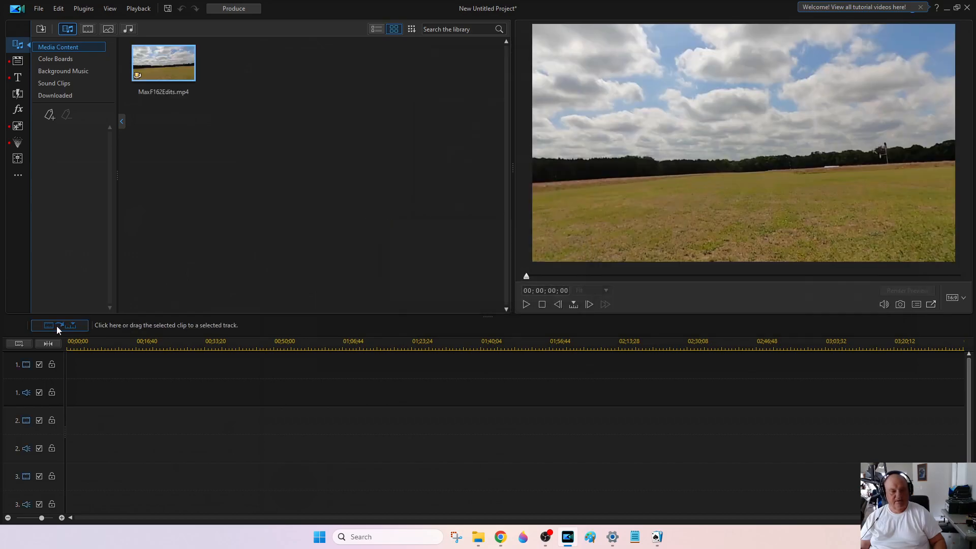
click(56, 325)
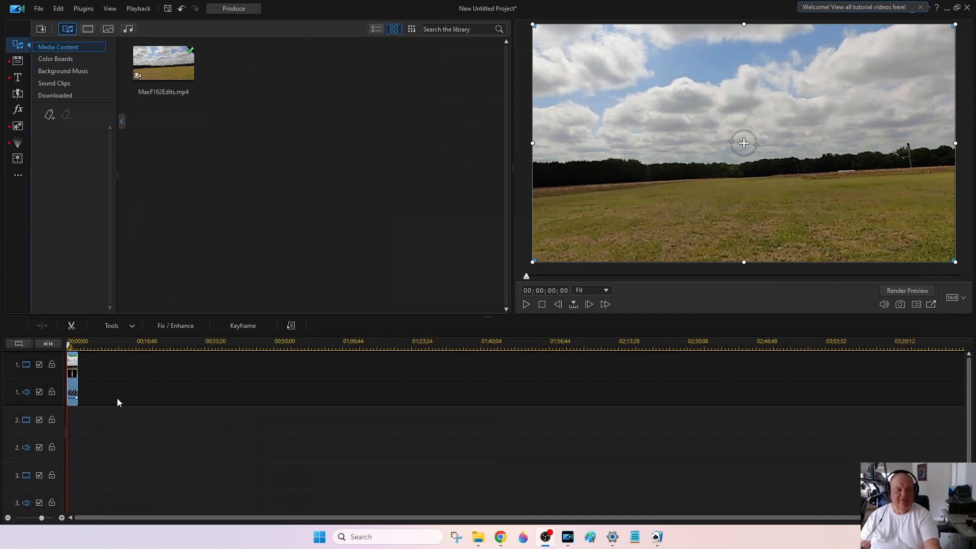
- Paste a copy of the MaxF162Edits clip directly after the original on the first track, inserting and moving all clips
right_click(74, 397)
mouse_move(216, 107)
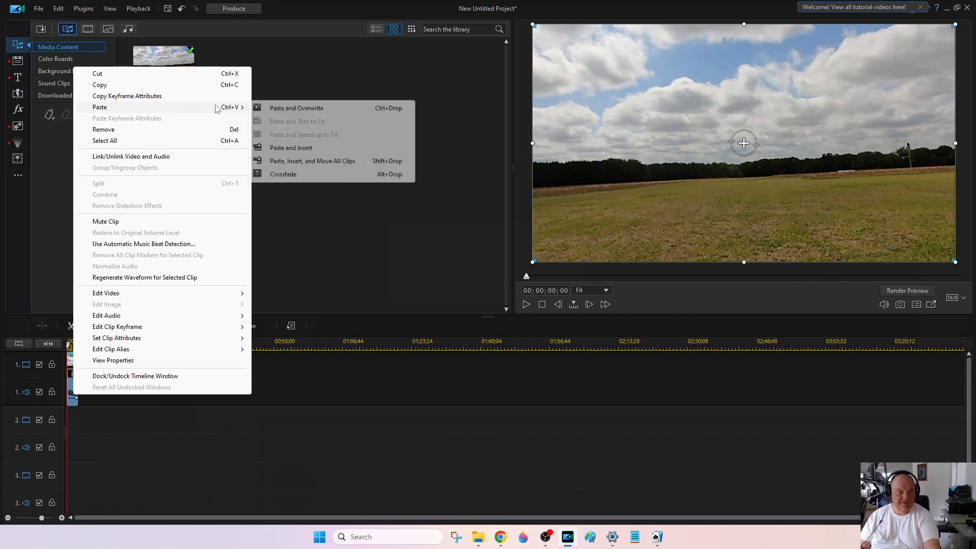
click(342, 161)
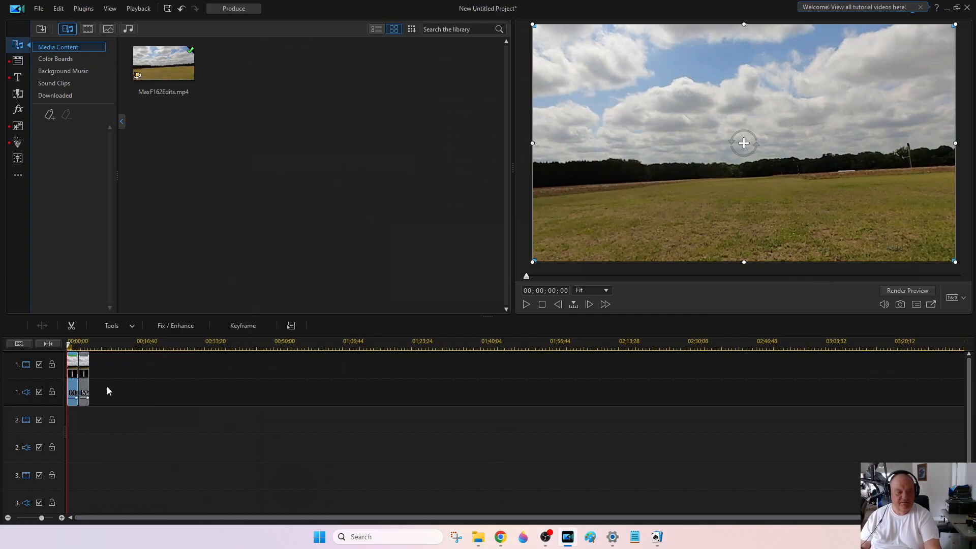
- Slow the second copy of the clip to a speed multiplier of 0.500 with Video Speed, and play the sequence from the start
click(85, 397)
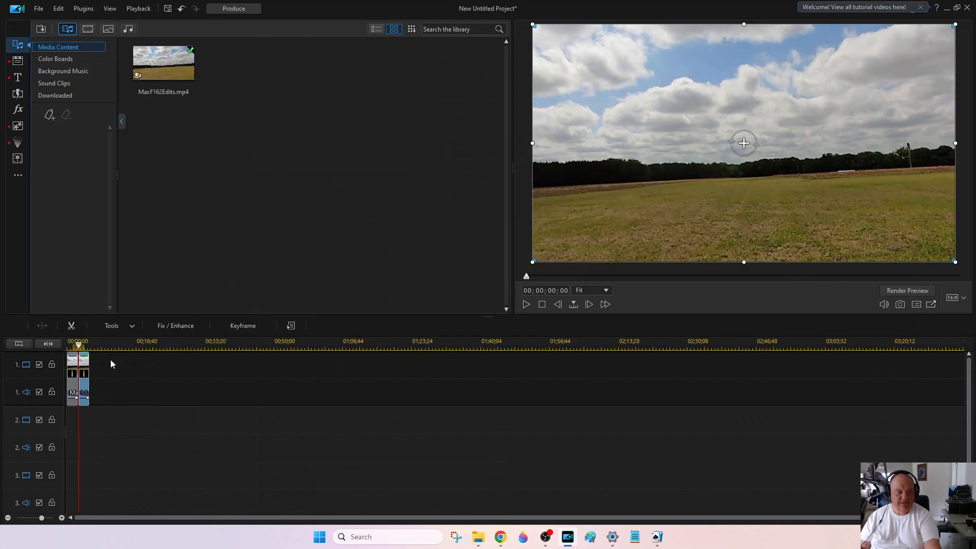
click(121, 327)
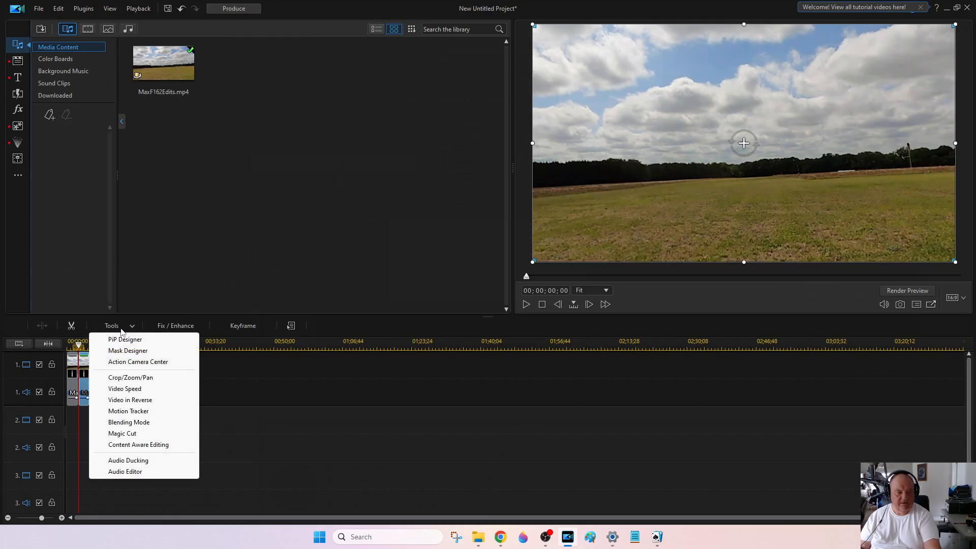
click(131, 389)
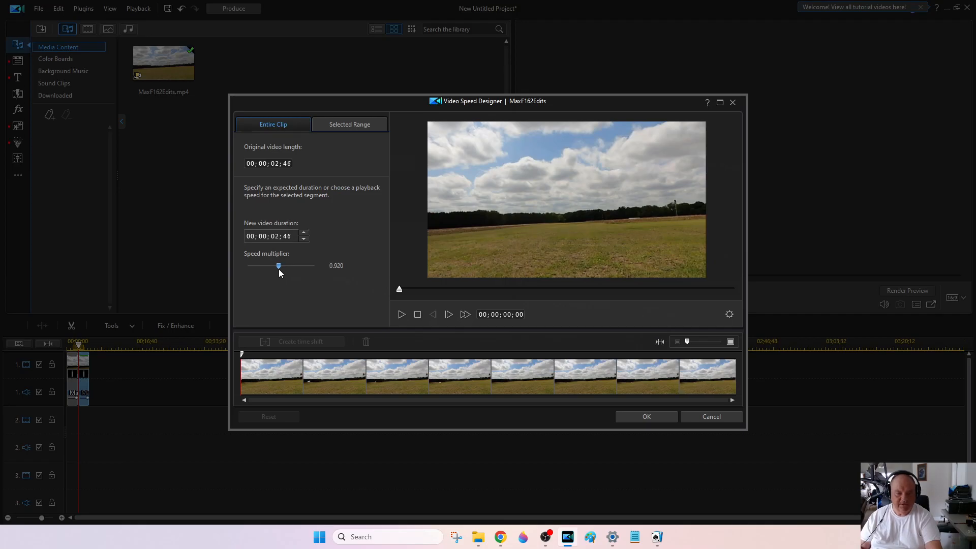
drag(277, 270, 277, 270)
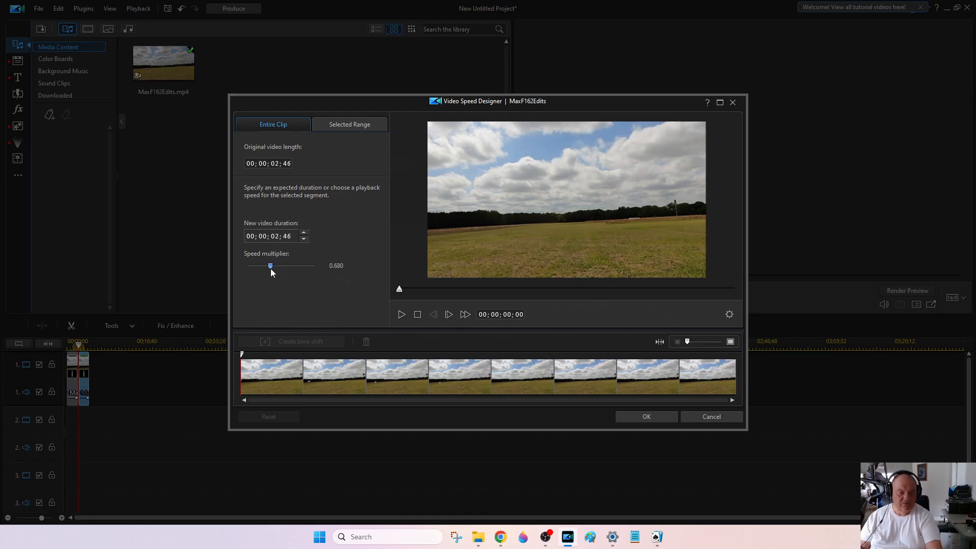
drag(270, 269, 270, 268)
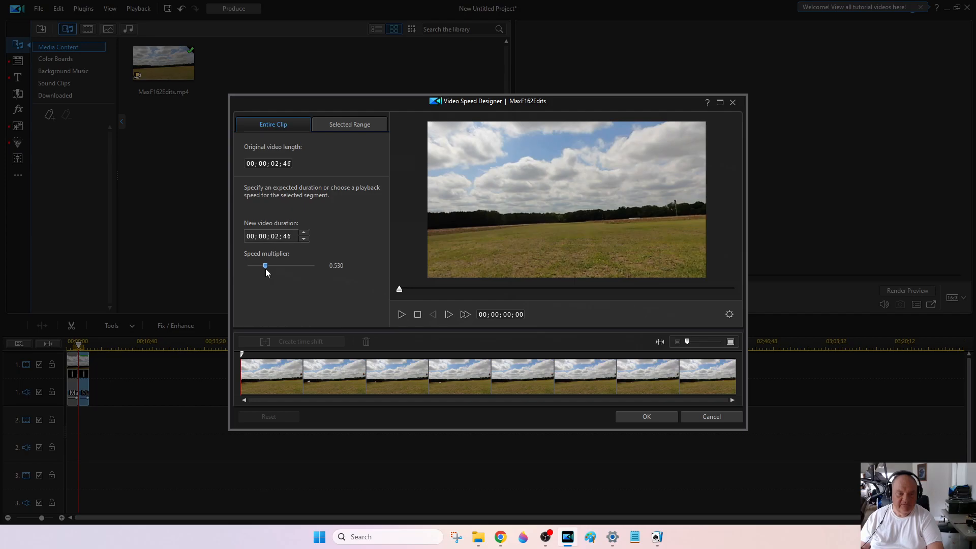
drag(266, 273, 264, 272)
drag(265, 272, 265, 272)
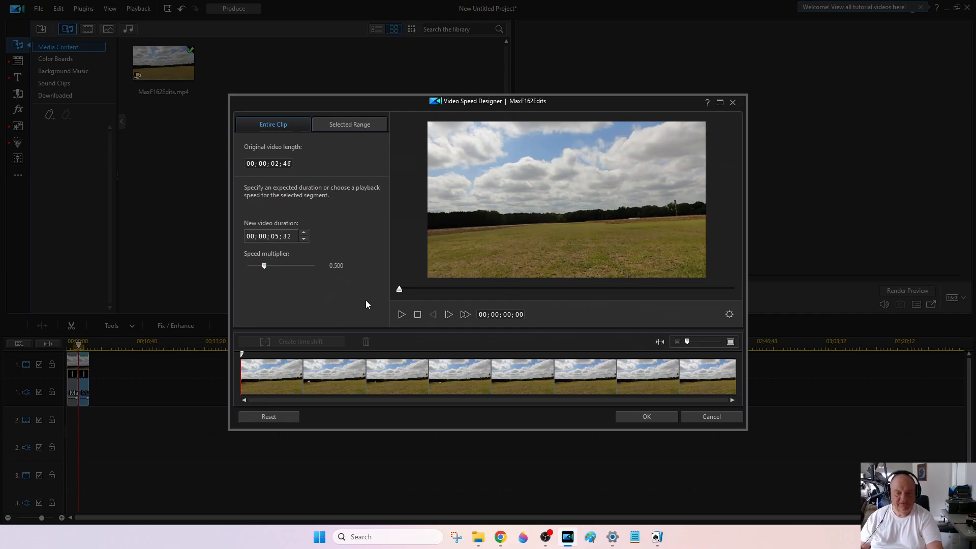
click(632, 422)
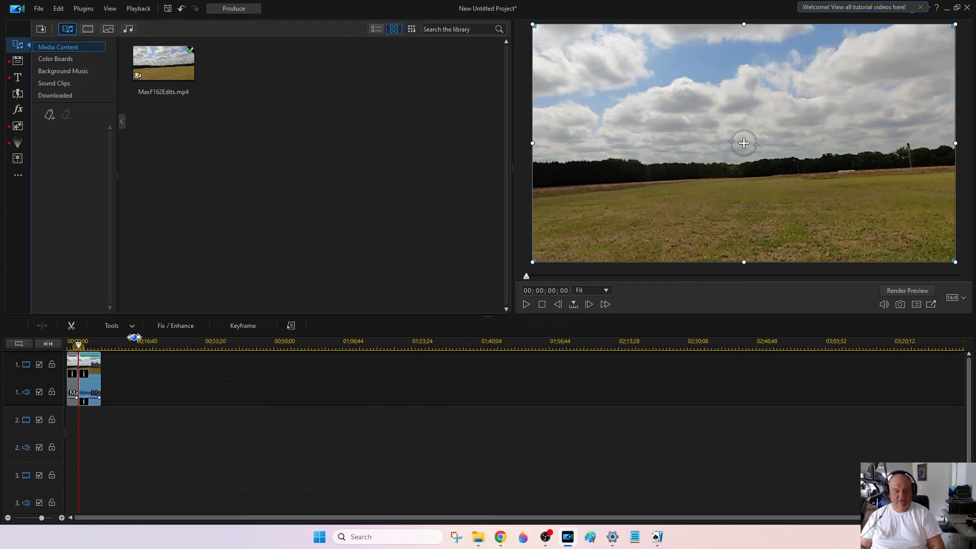
click(72, 347)
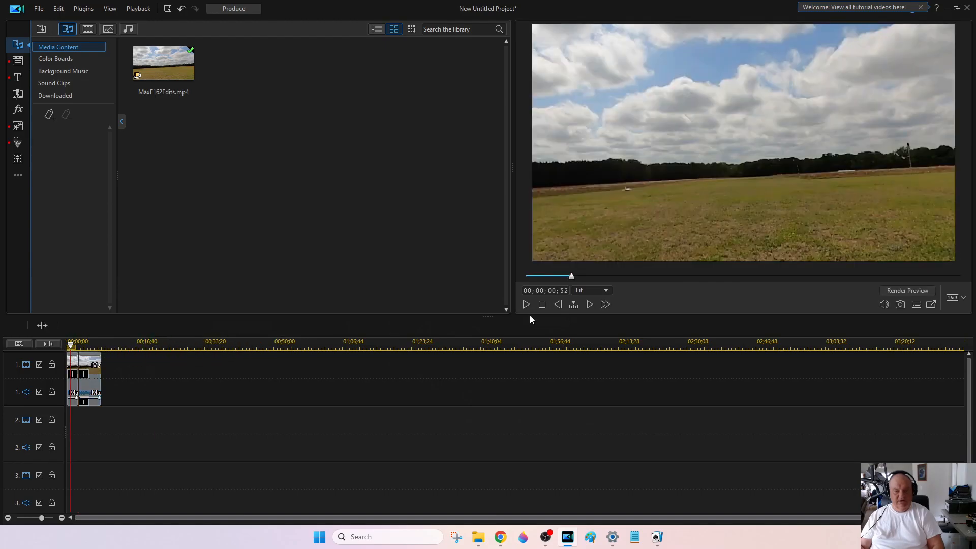
drag(572, 277, 517, 285)
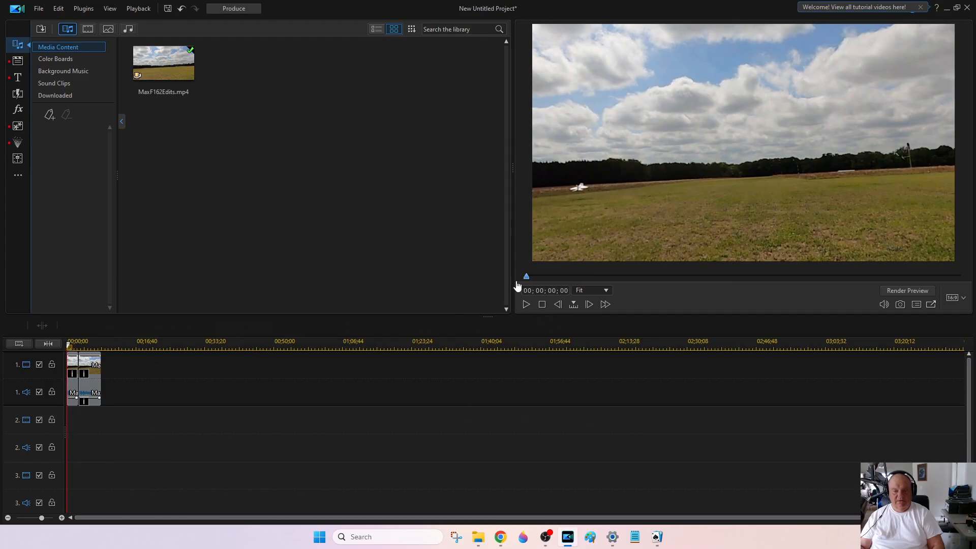
click(526, 306)
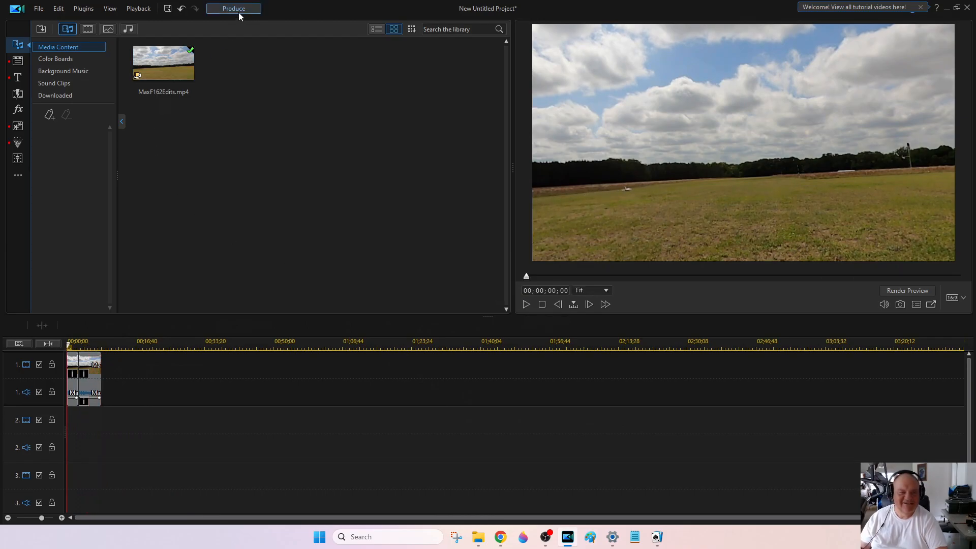
- Produce the sequence as an H.264 MP4 named 4M 351 Landing 2nd in the 26Apr23\Max folder
key(ctrl+p)
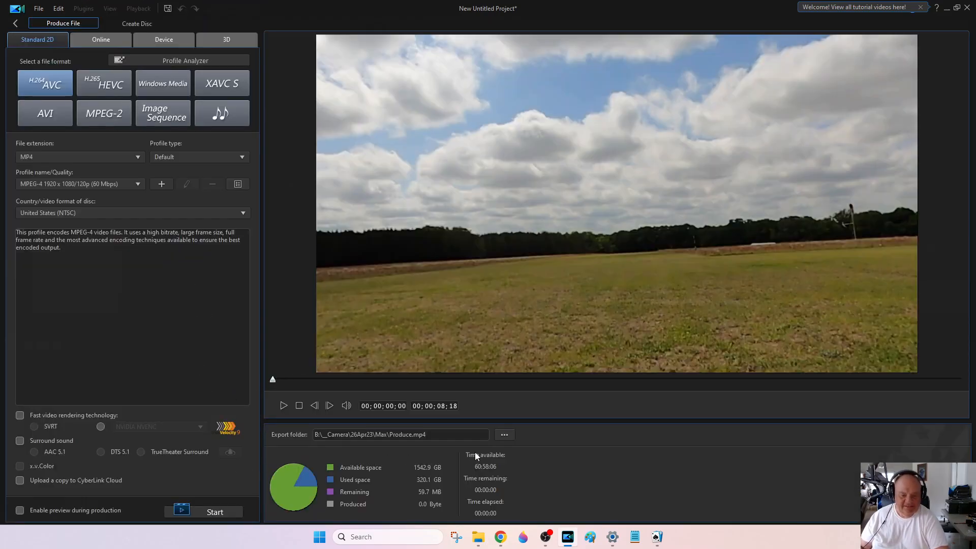
click(512, 435)
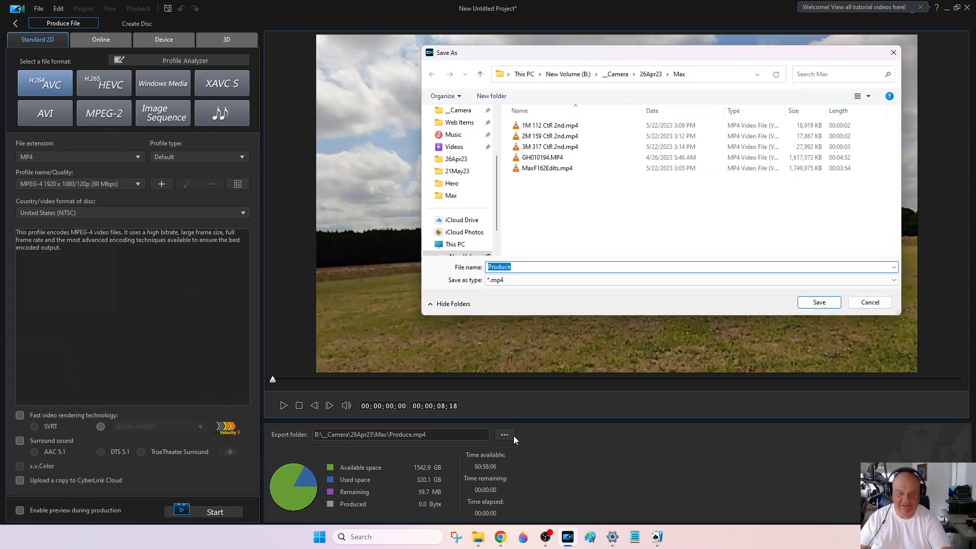
text(4M 351 Landing 2nd)
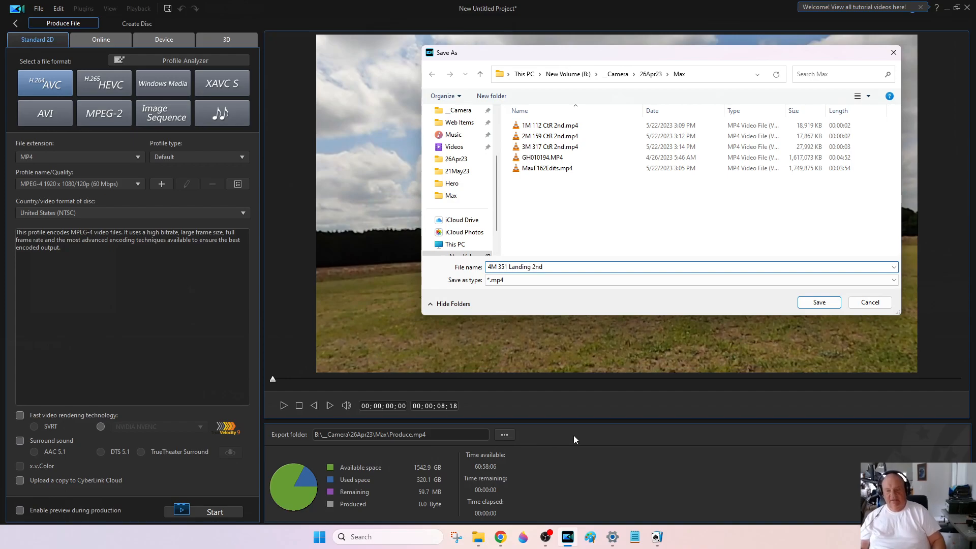
click(818, 302)
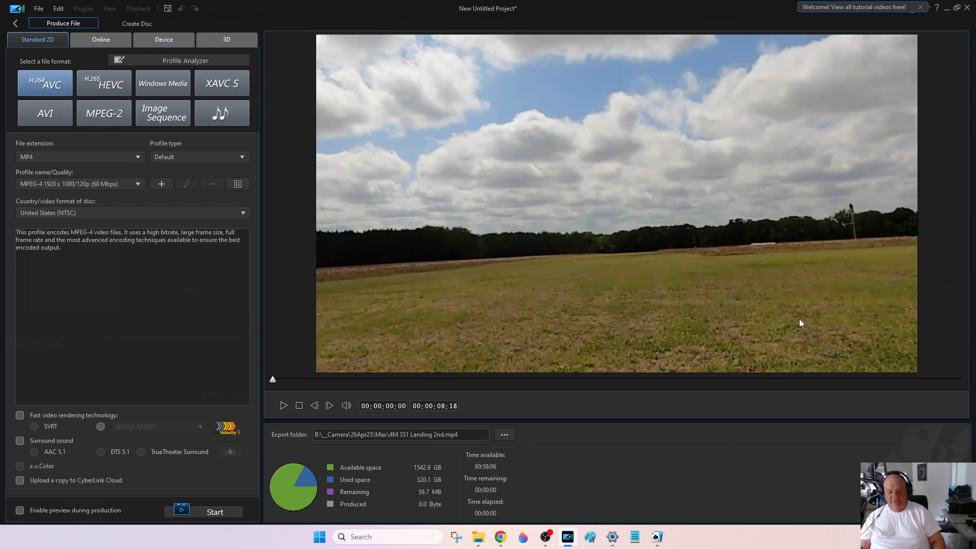
click(237, 510)
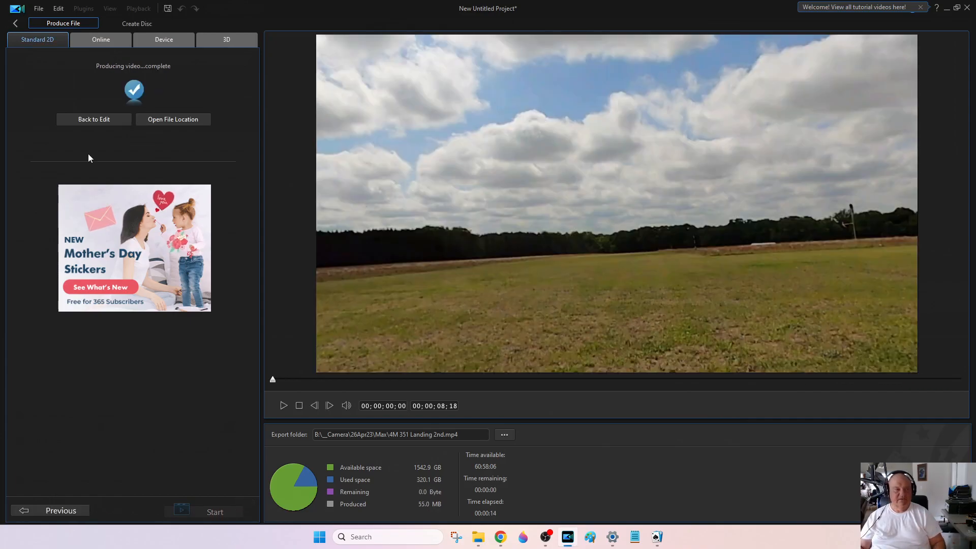
- Start a new empty project, discarding the unsaved changes to the landing sequence
click(38, 8)
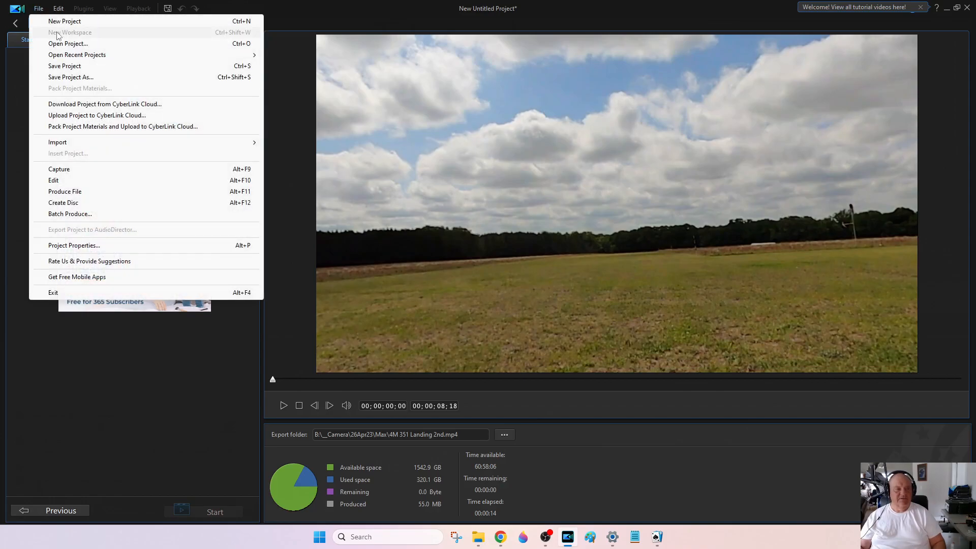
click(75, 23)
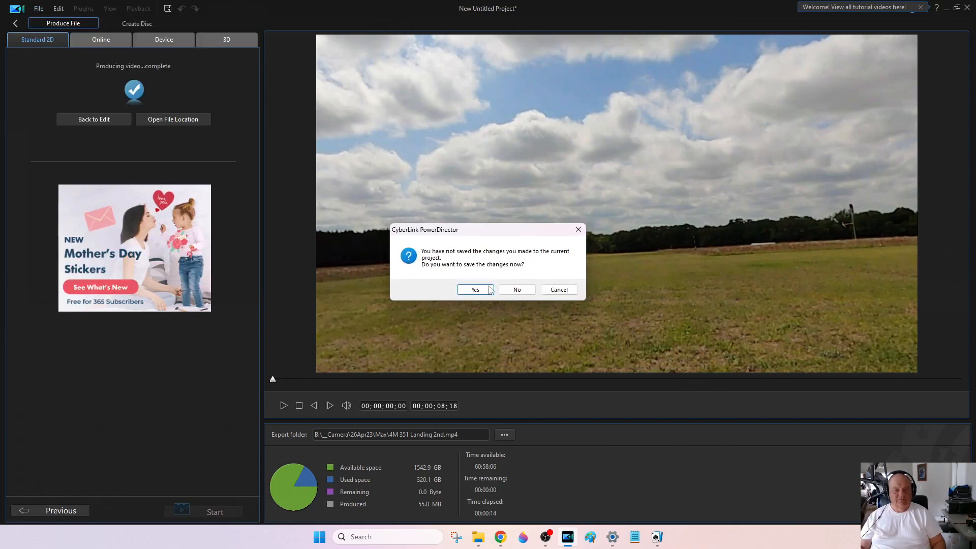
click(524, 292)
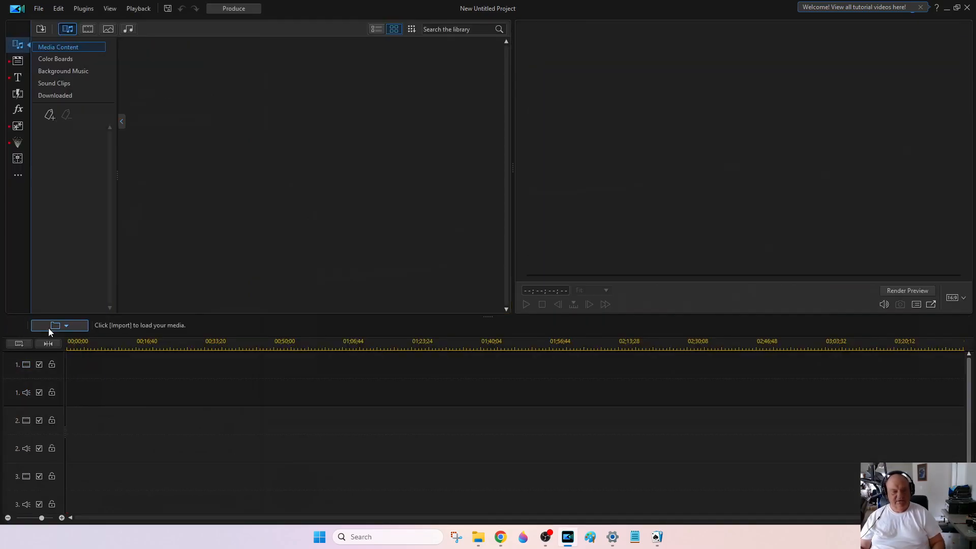
- Import GH012951.MP4 from the 26Apr23 folder and insert it on the first video track
click(50, 328)
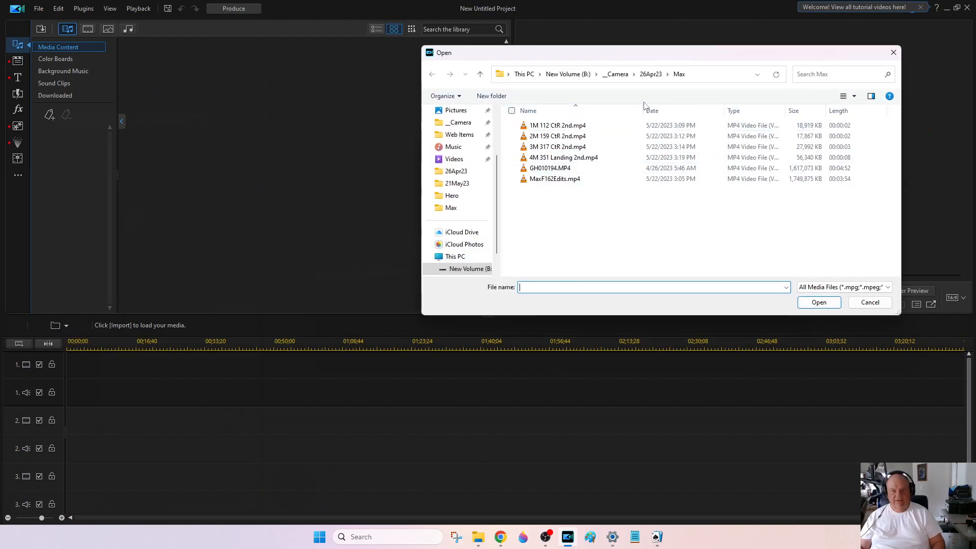
click(651, 74)
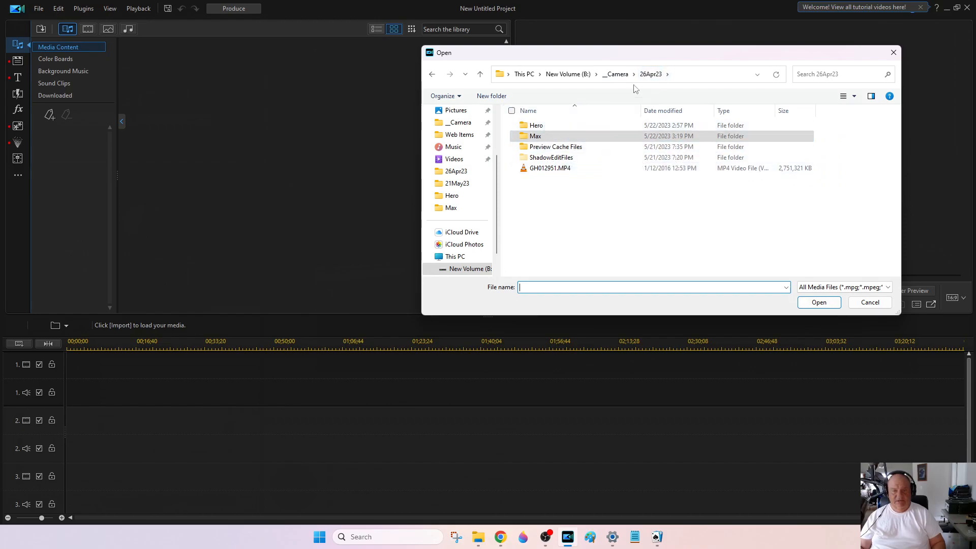
click(617, 74)
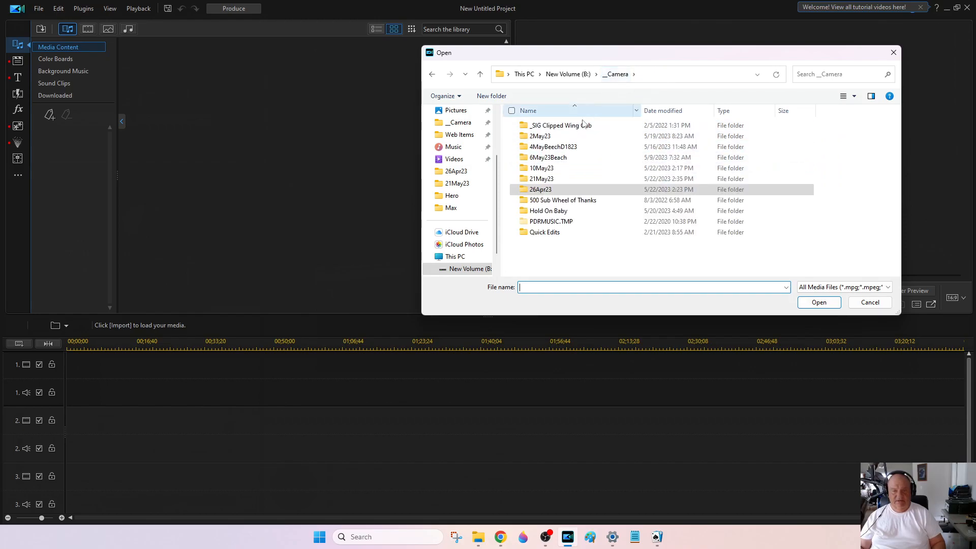
double_click(557, 190)
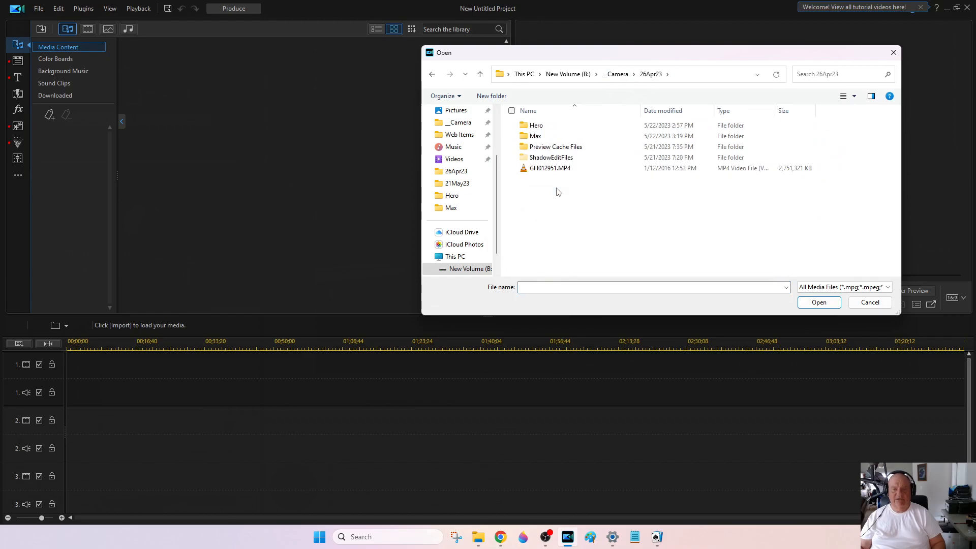
double_click(538, 170)
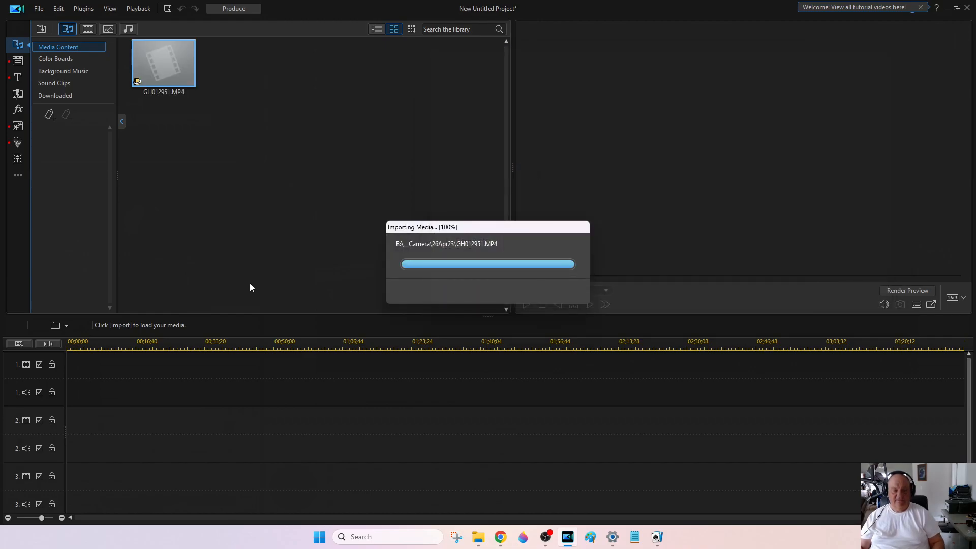
click(56, 330)
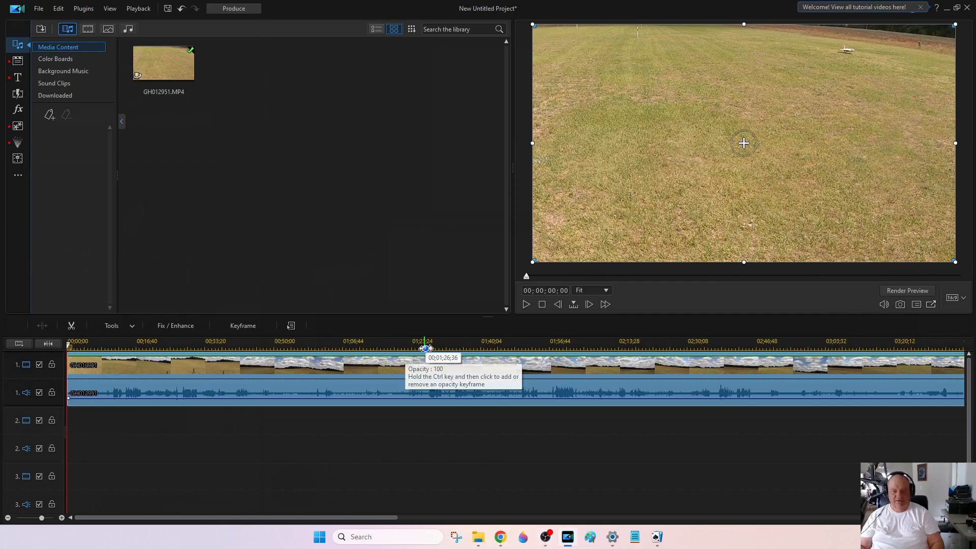
- Split the GH012951 clip at 00;00;12;36 and remove the part before the split, closing the gap
click(527, 305)
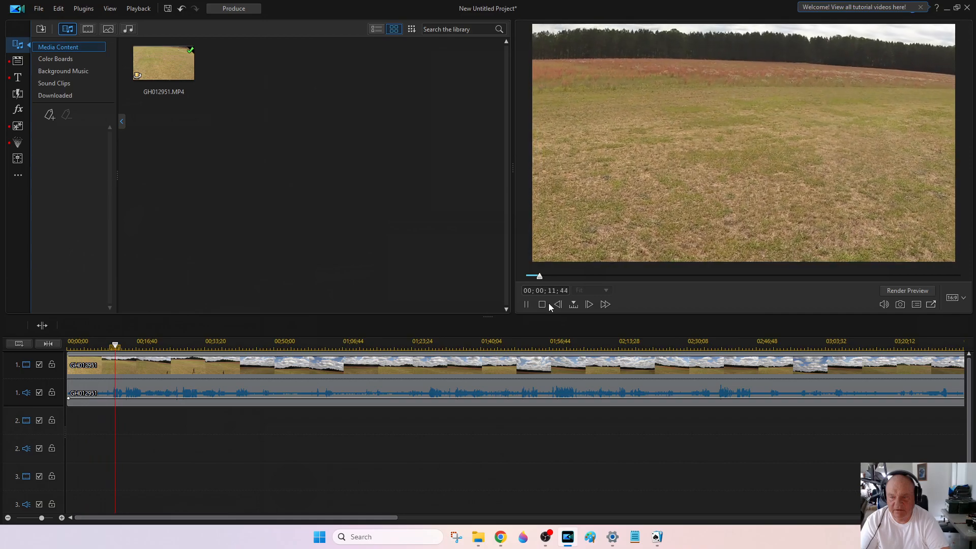
key(space)
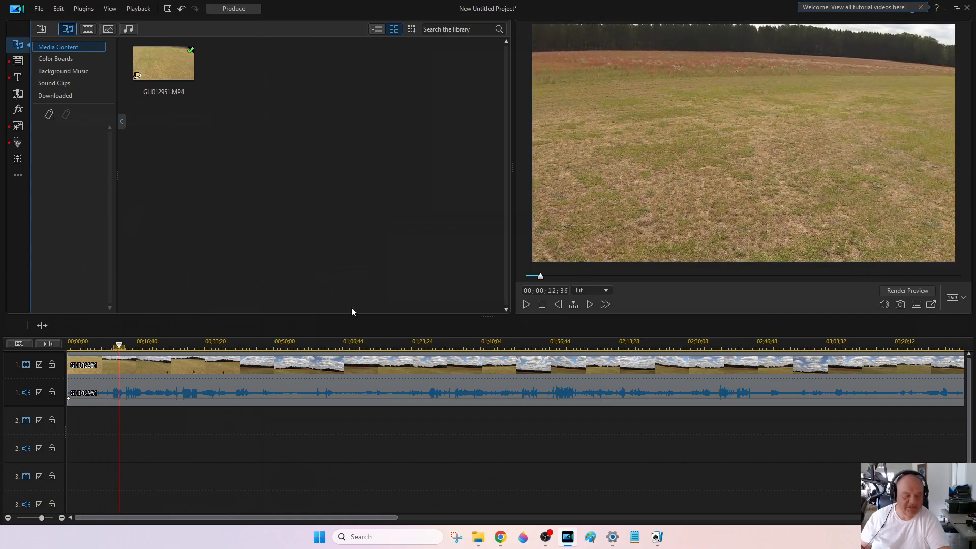
click(43, 326)
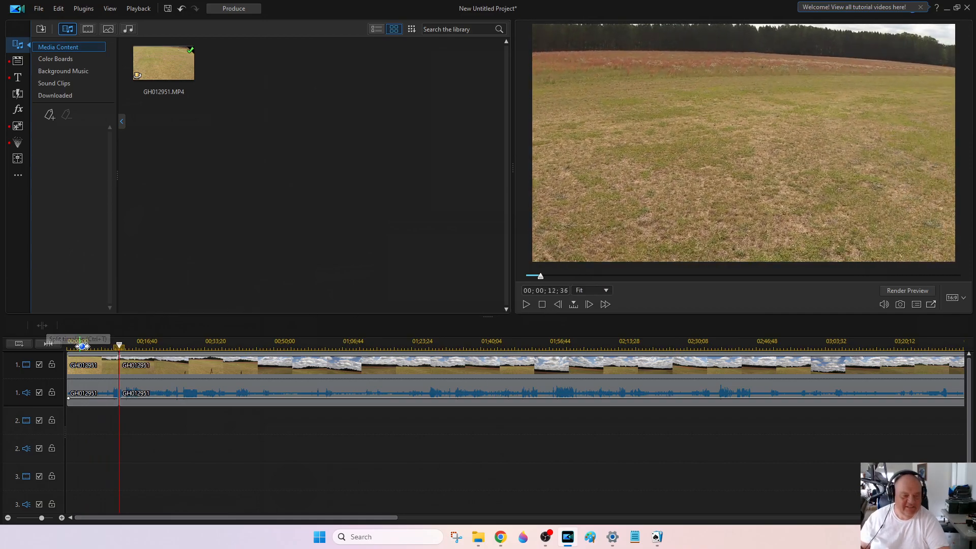
right_click(90, 371)
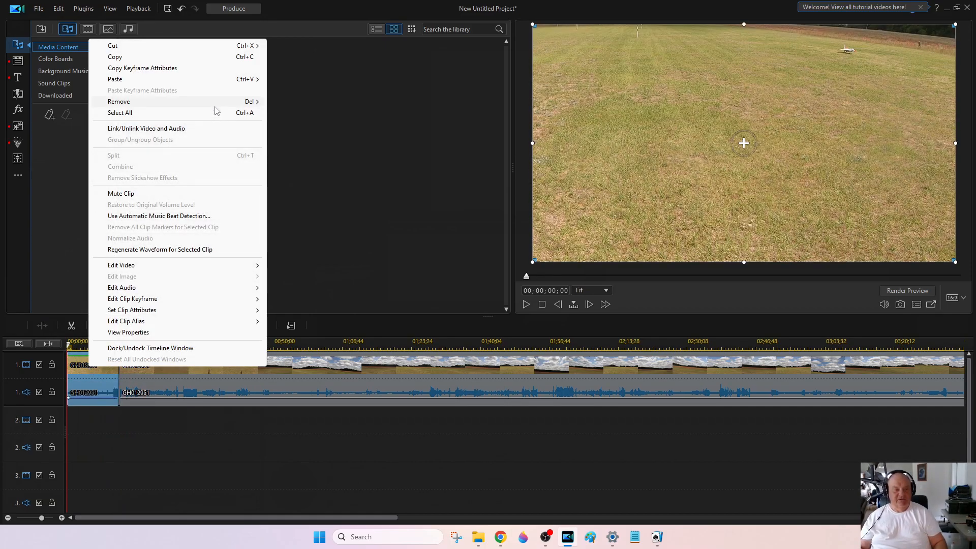
mouse_move(215, 104)
click(323, 125)
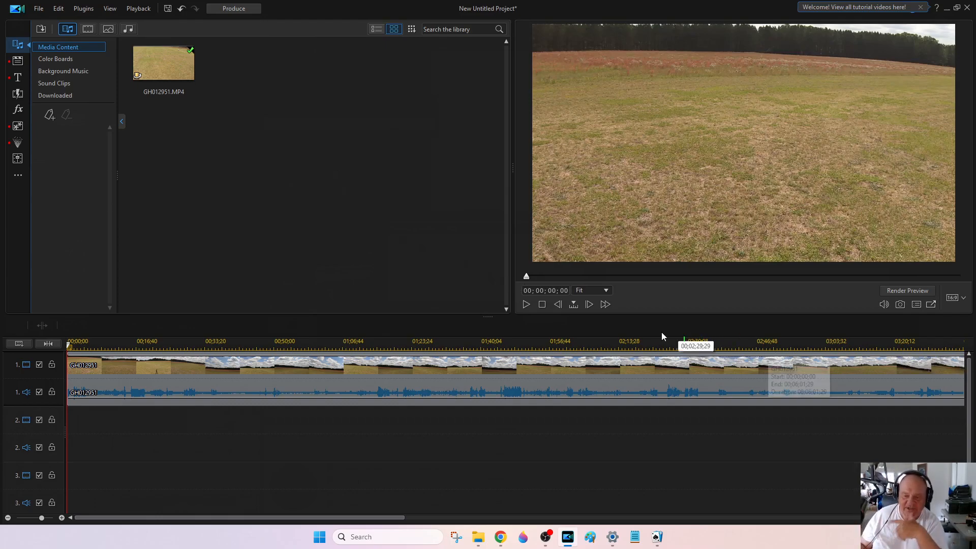
- Play the trimmed GH012951 footage from the start and pause at 00;00;28;37
click(523, 305)
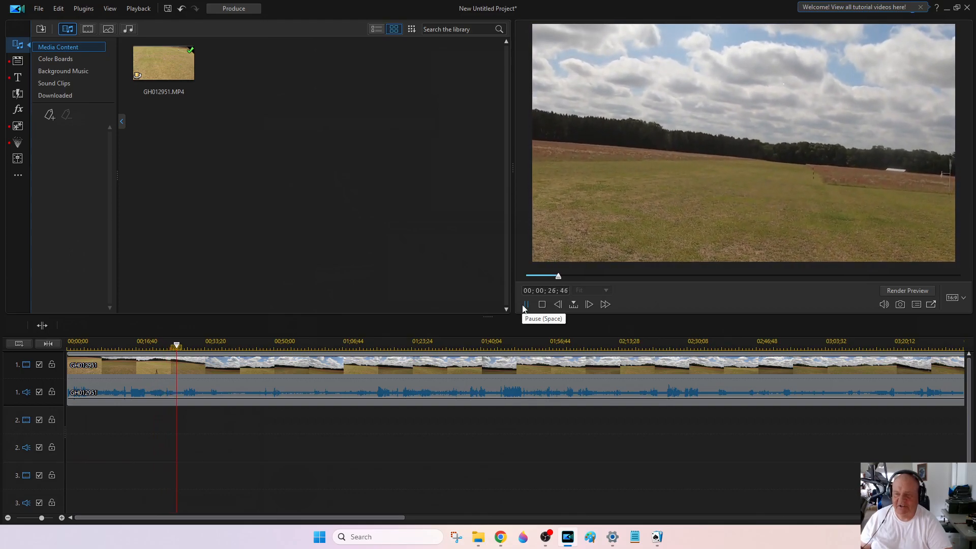
click(525, 304)
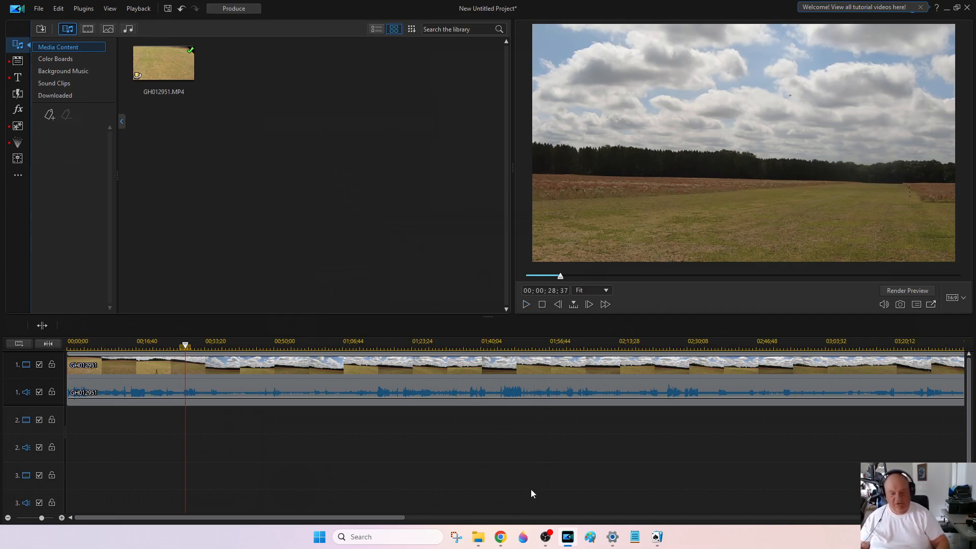
- Switch to File Explorer and open a second window, placing it beside the one showing the Max folder
click(479, 537)
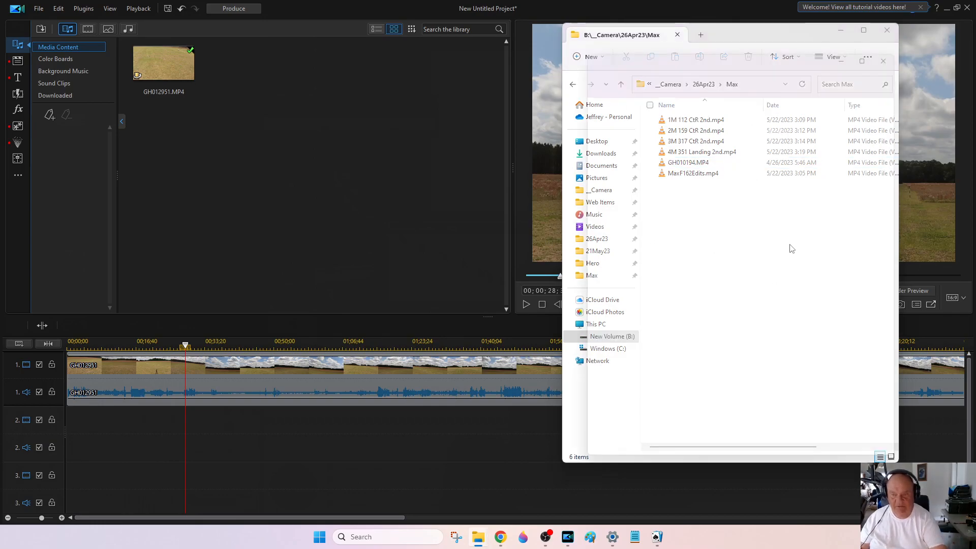
key(ctrl+n)
drag(760, 44, 399, 29)
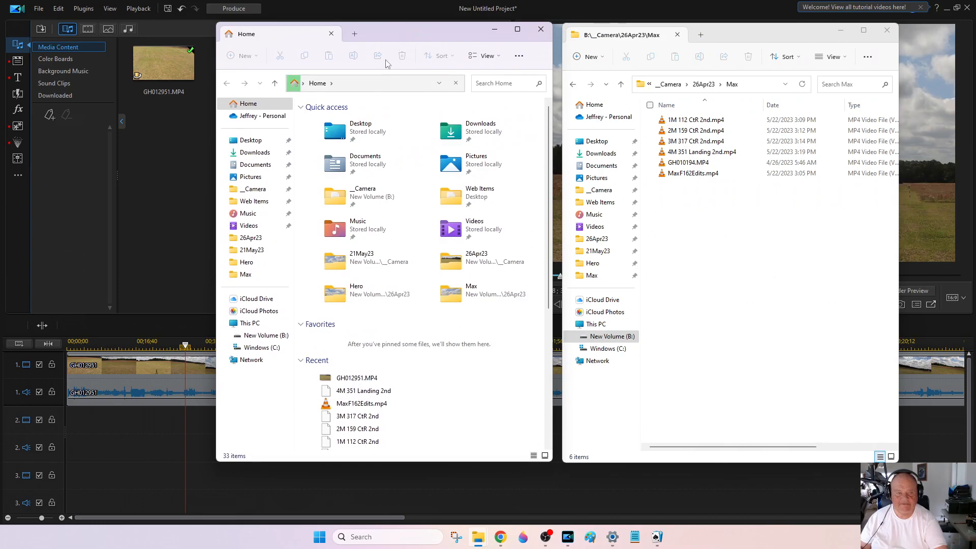
- Open the 26Apr23 Hero folder in the window showing Home, and move both File Explorer windows off the video editor's screen
click(252, 189)
double_click(336, 184)
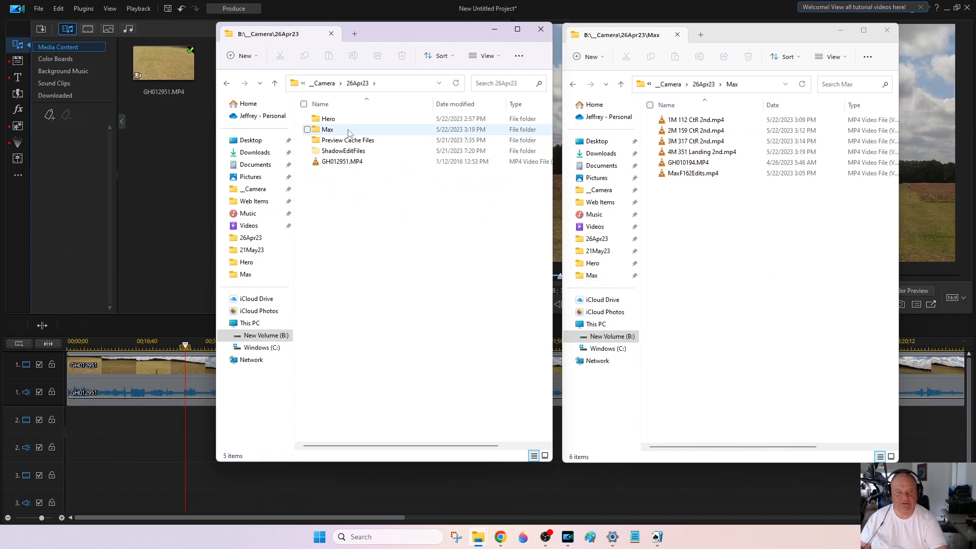
double_click(337, 121)
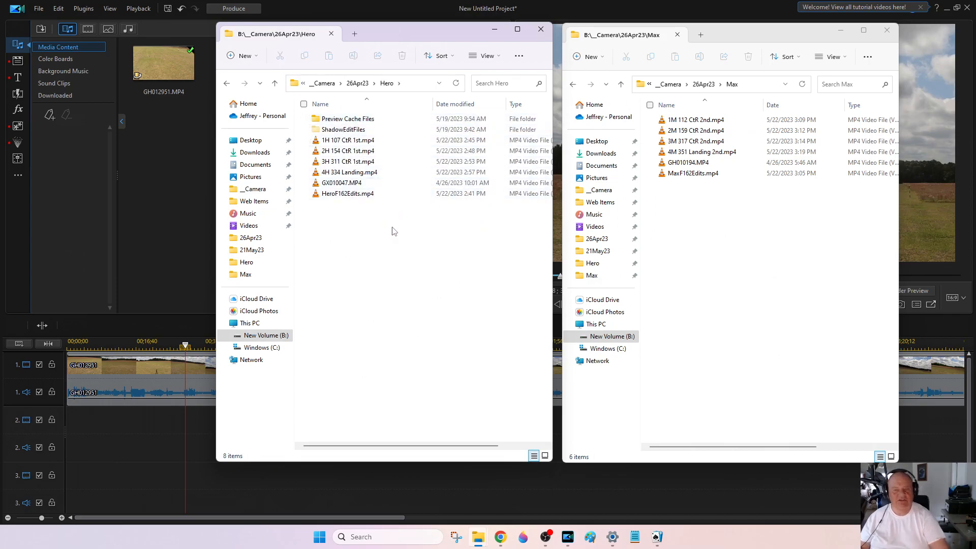
click(340, 141)
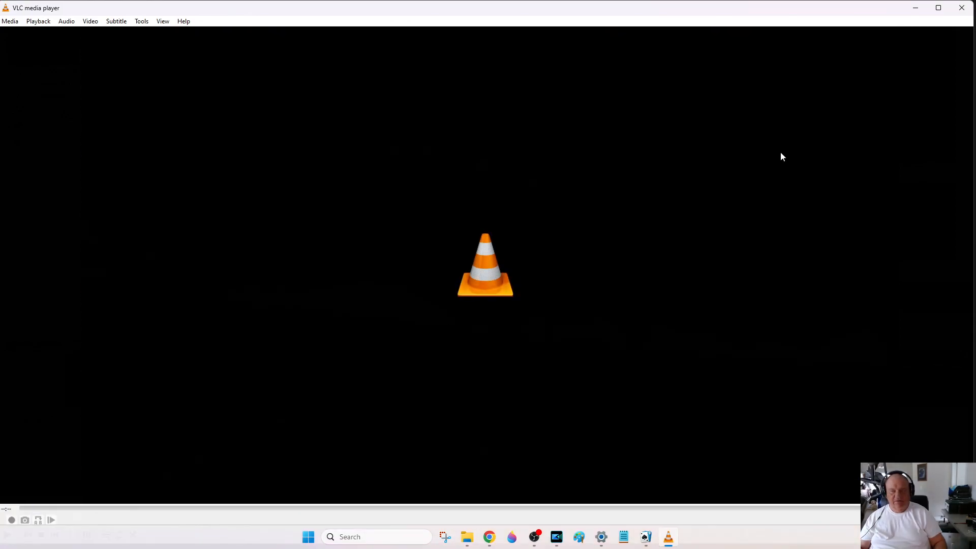
click(962, 7)
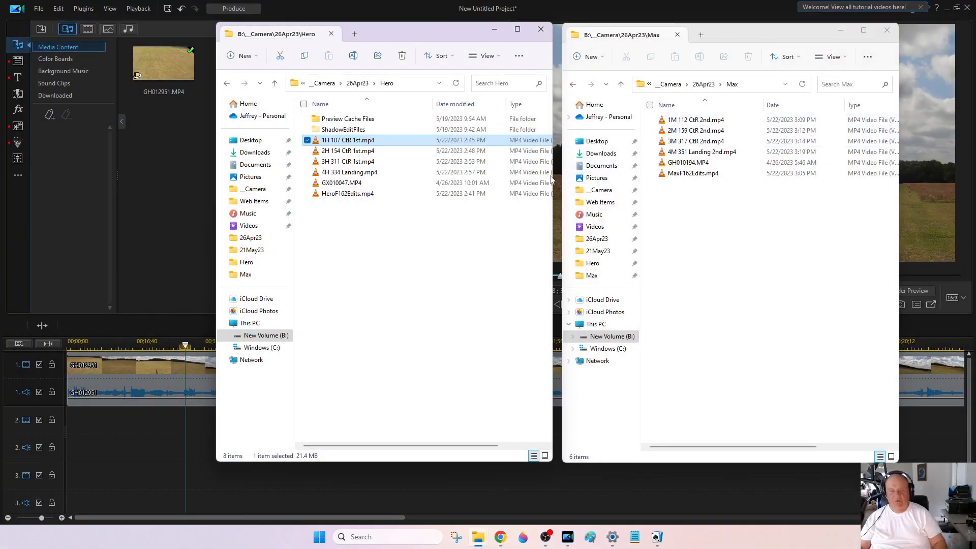
drag(446, 36, 0, 86)
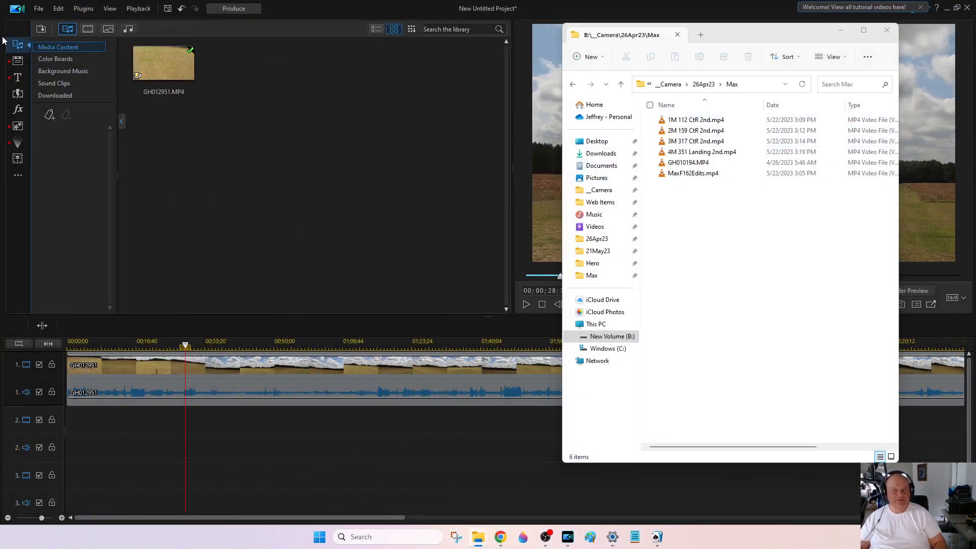
drag(800, 33, 0, 86)
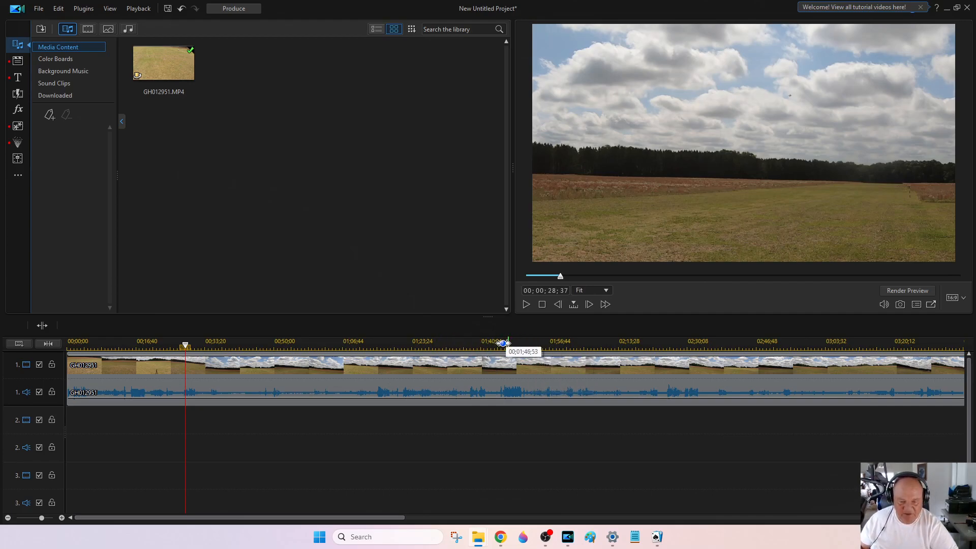
- Switch back to PowerDirector and briefly play the GH012951 footage from 00;01;38;24 to check it
click(473, 341)
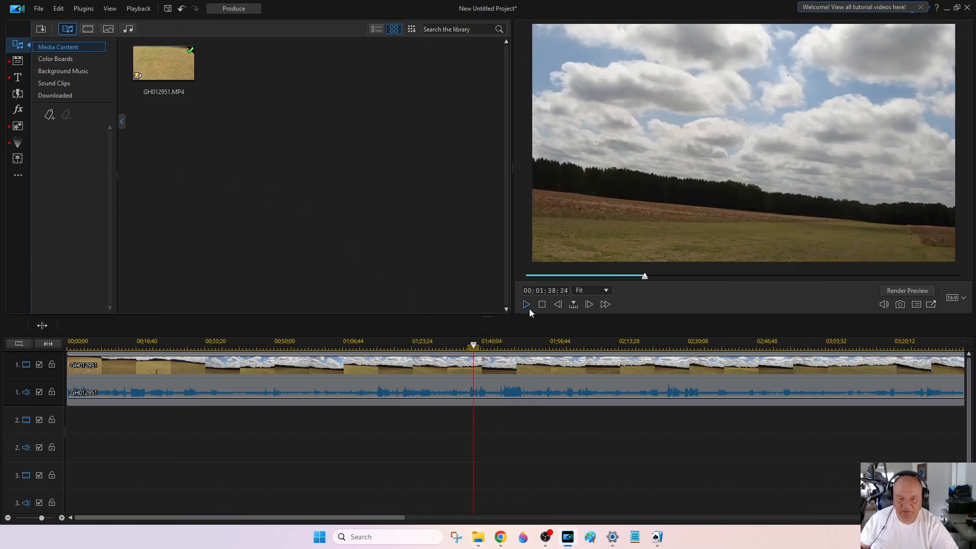
click(526, 304)
click(526, 304)
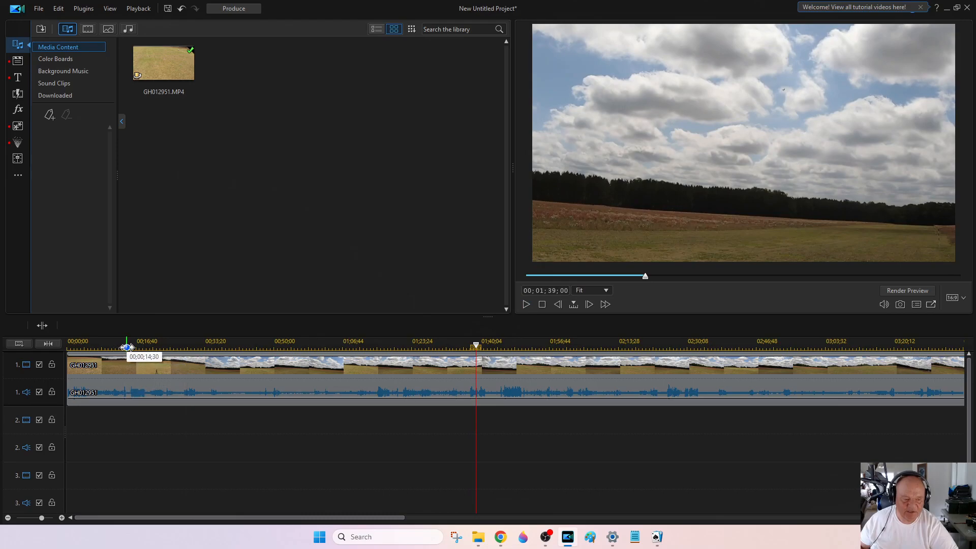
- Play the GH012951 footage from 00;00;15;00 and split the clip at 00;00;23;35
click(129, 348)
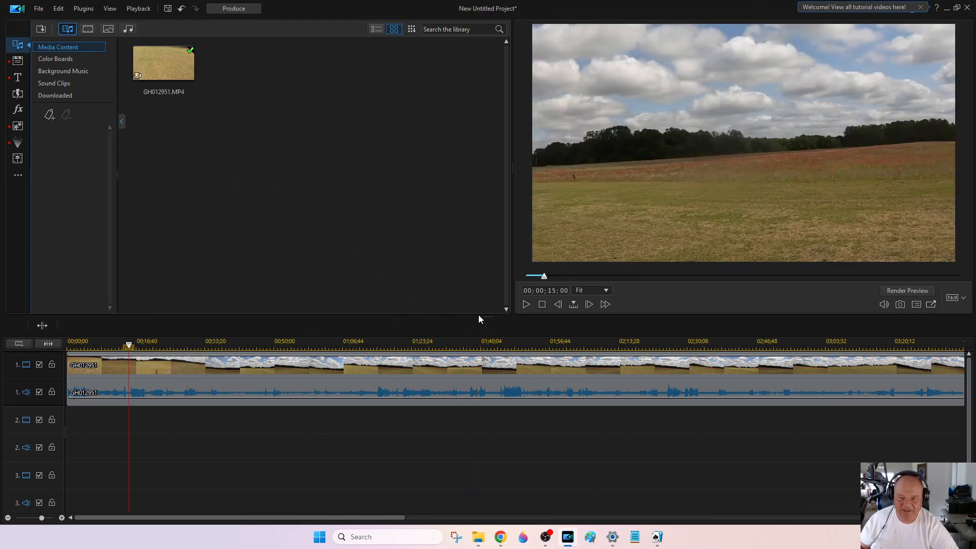
click(526, 304)
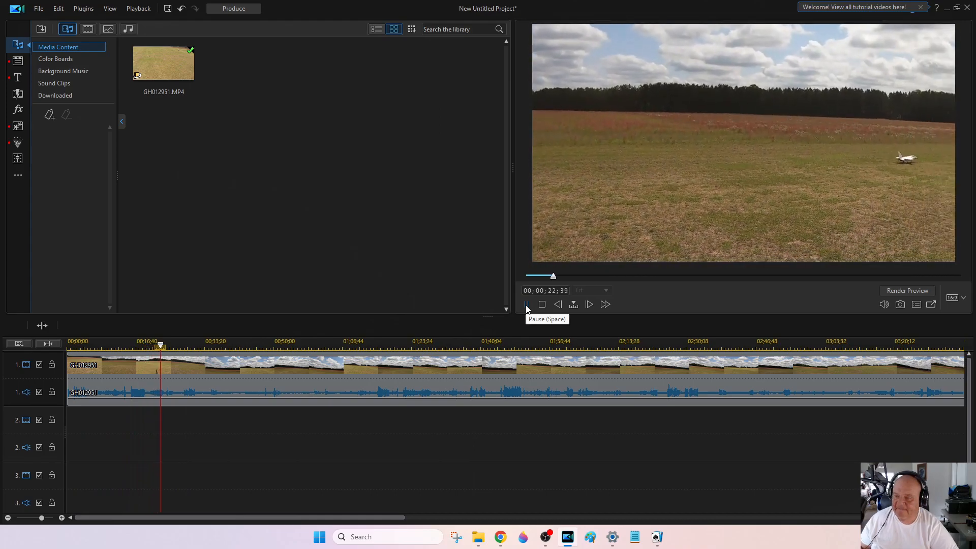
click(527, 306)
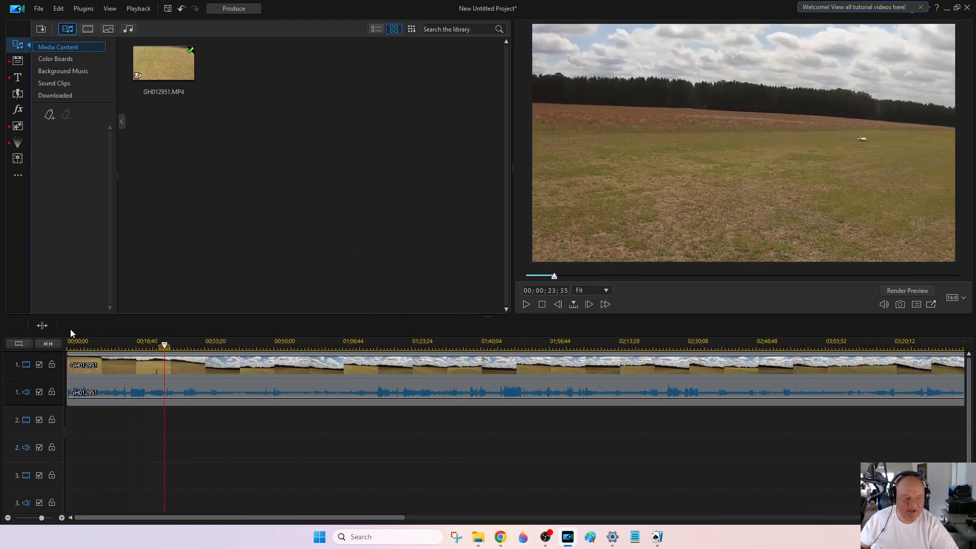
click(42, 326)
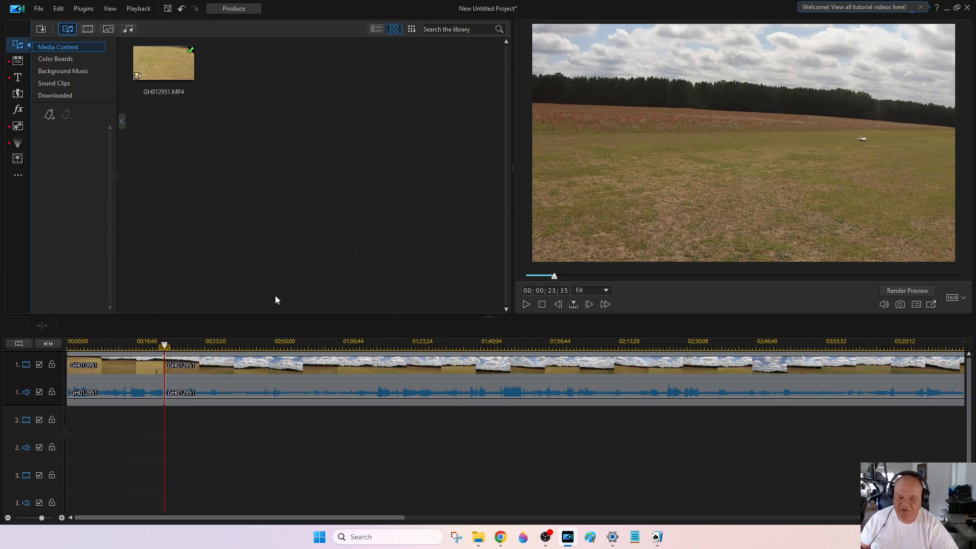
- Continue playback, advance frame by frame to 00;00;45;47 and split the GH012951 clip there
key(space)
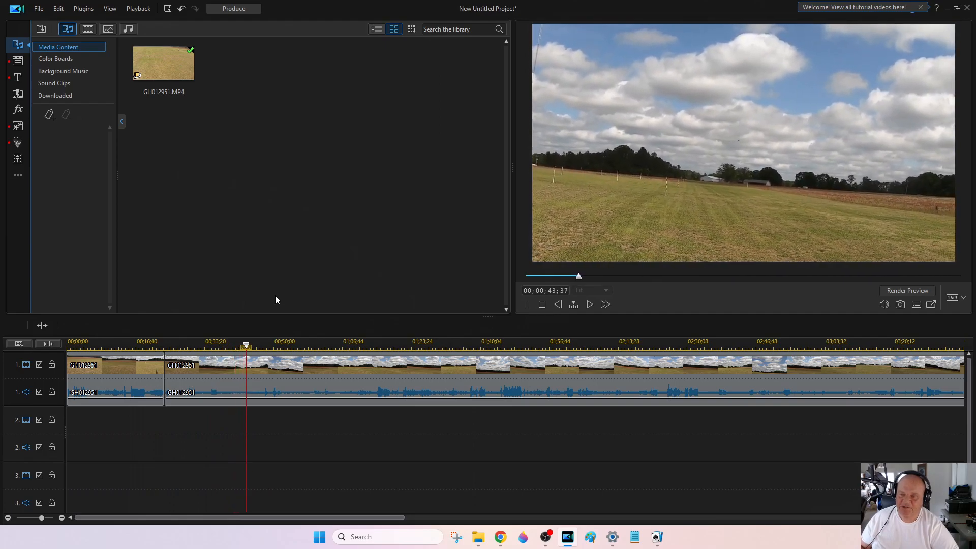
key(space)
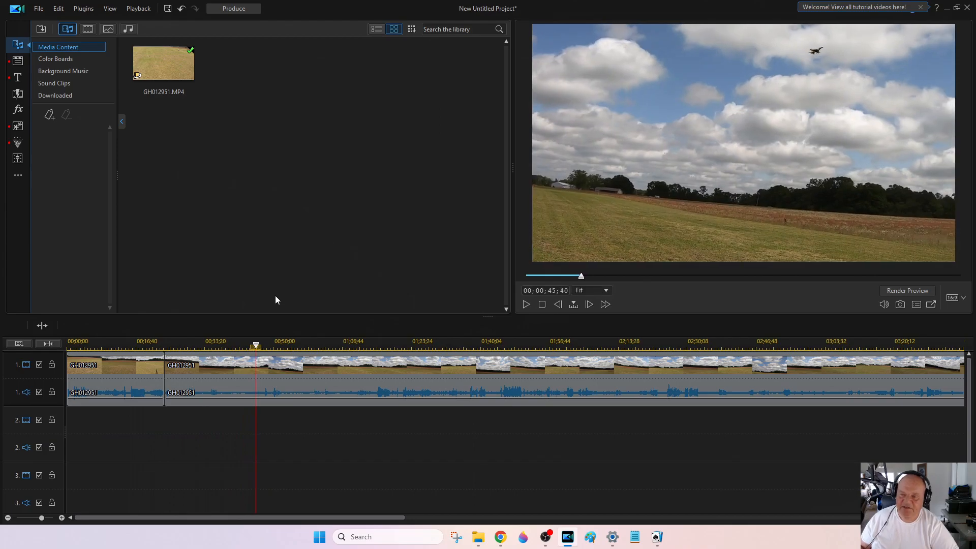
click(587, 305)
click(587, 305)
click(587, 304)
click(588, 305)
click(588, 304)
click(587, 305)
click(588, 304)
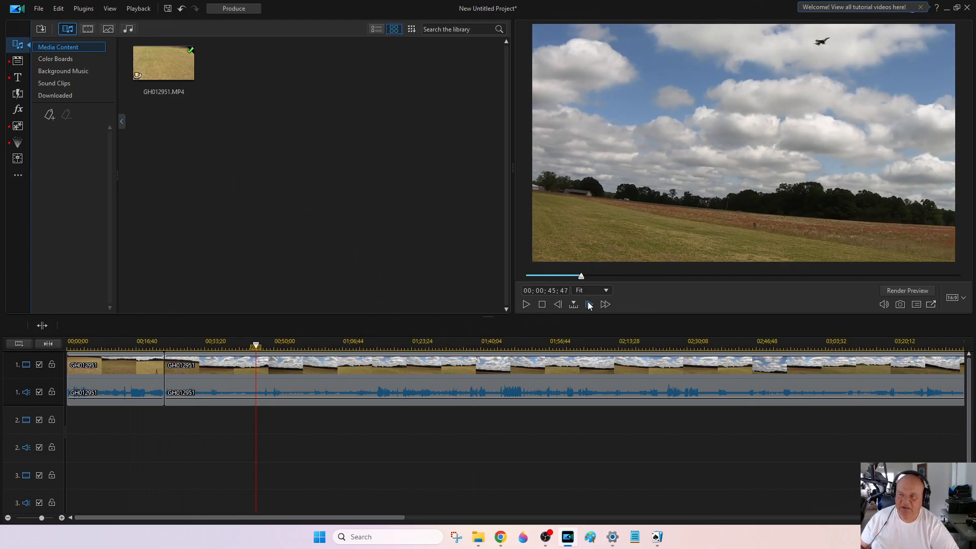
click(48, 325)
- Crop the segment between 00;00;23;35 and 00;00;45;47 to a scale of 0.864, keeping the 16:9 aspect ratio
click(212, 364)
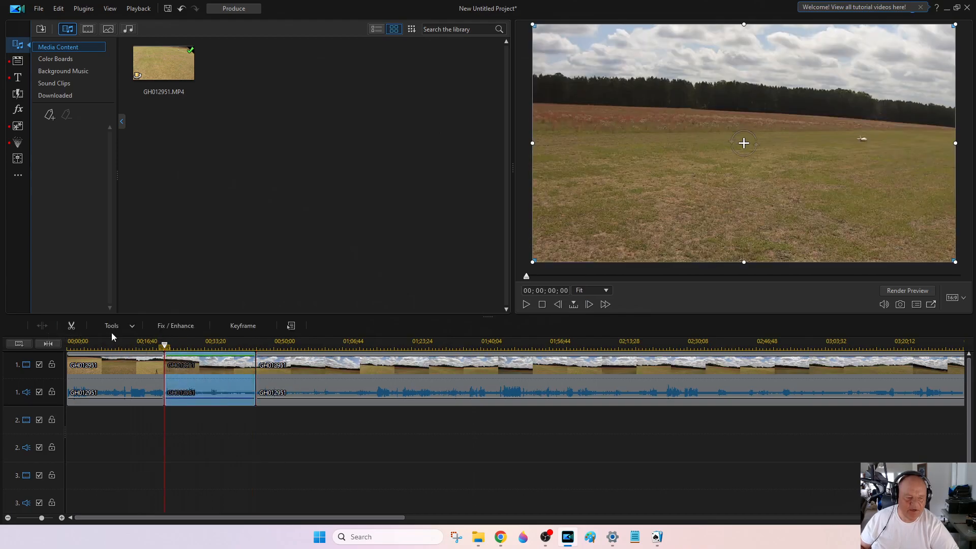
click(112, 325)
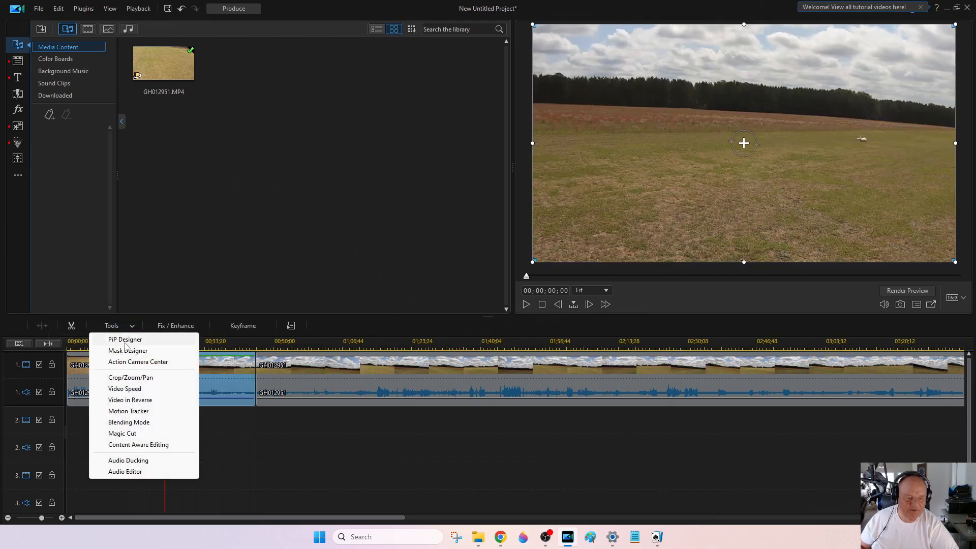
click(133, 381)
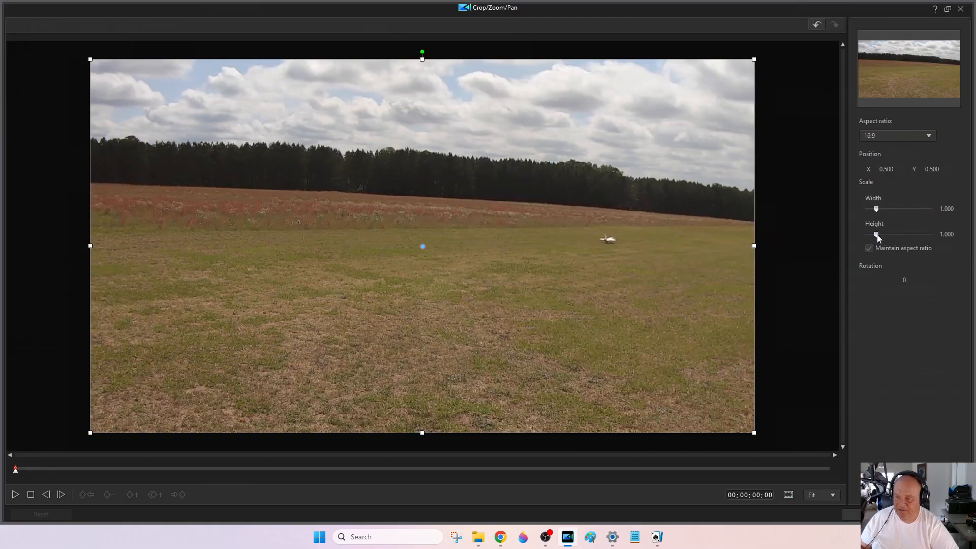
drag(877, 236, 875, 236)
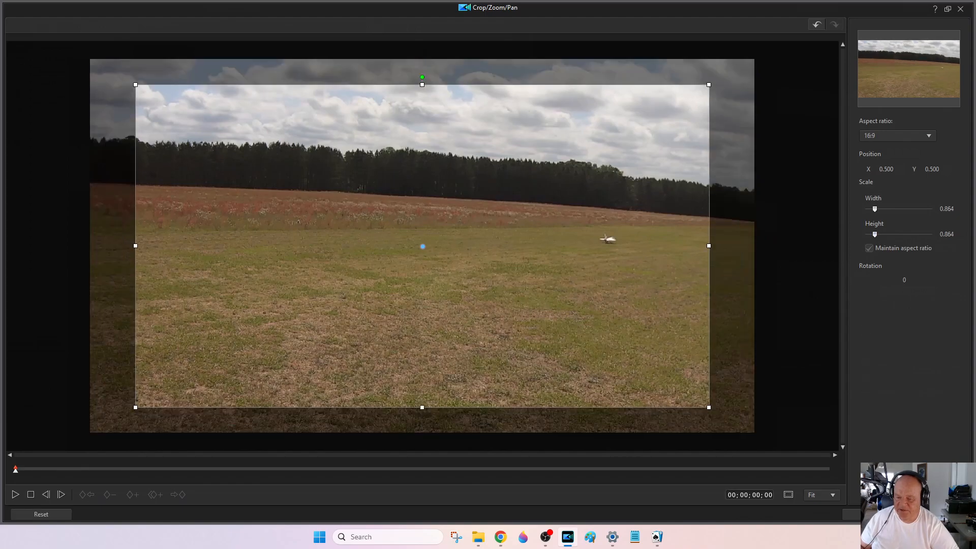
click(850, 514)
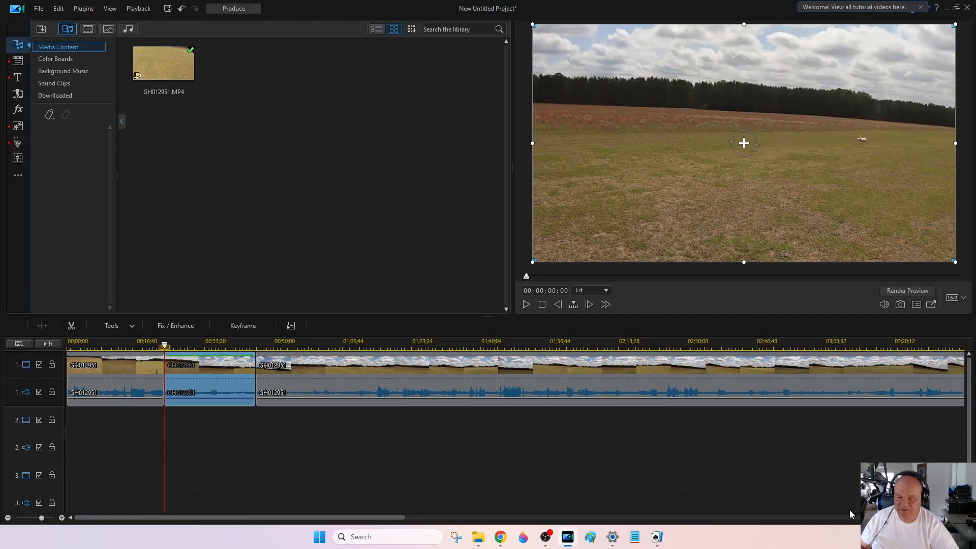
- Play from near the end of the cropped segment and split the following footage at 00;00;47;57
click(248, 343)
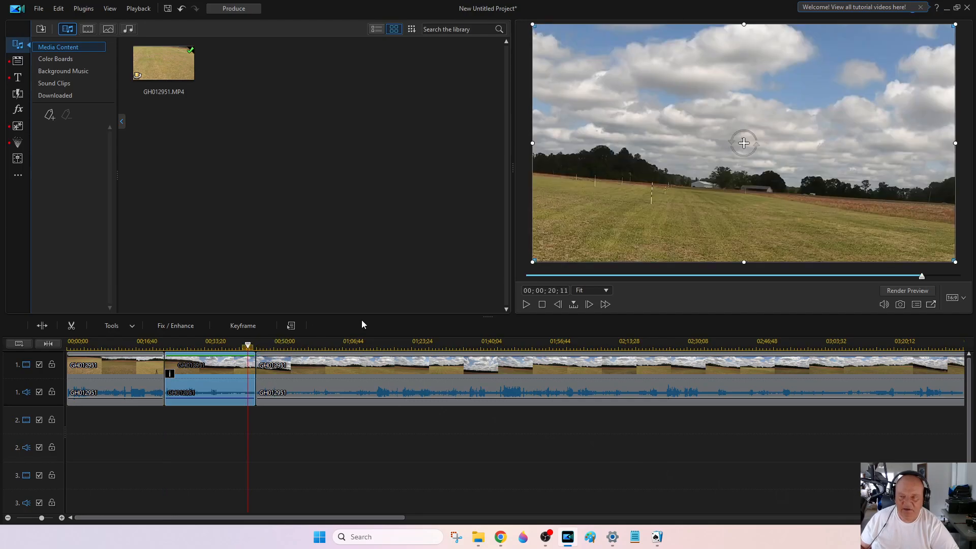
key(space)
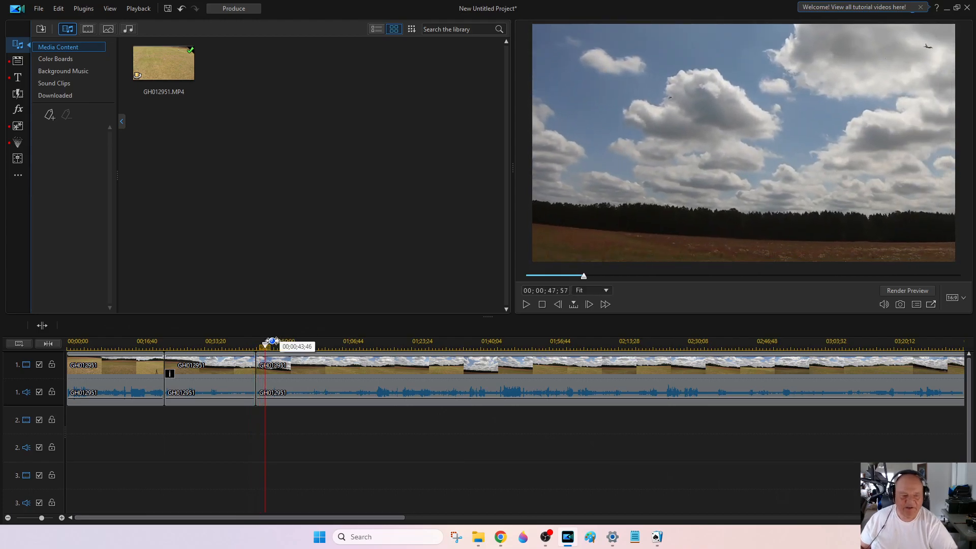
click(46, 329)
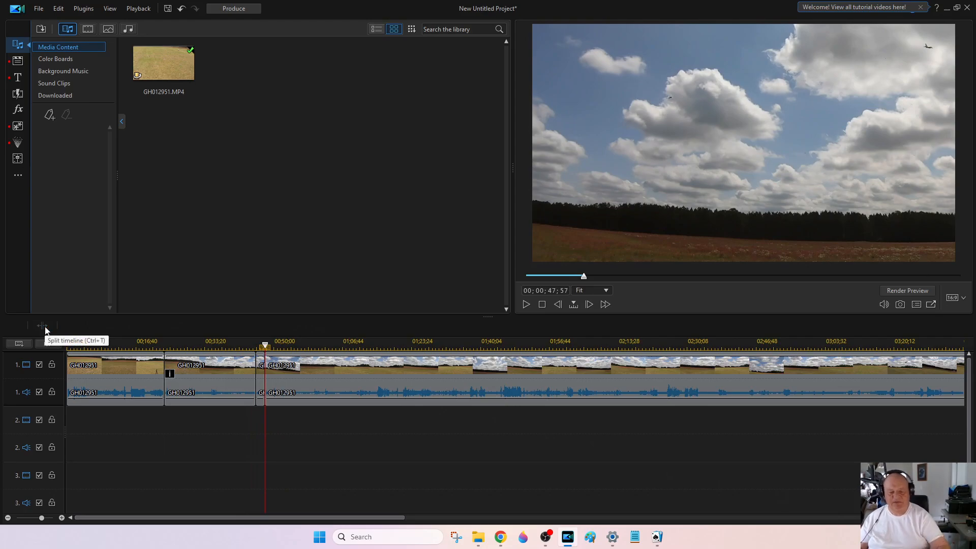
- Play the next pass, advance frame by frame to 00;01;11;15 and split the GH012951 clip there
key(space)
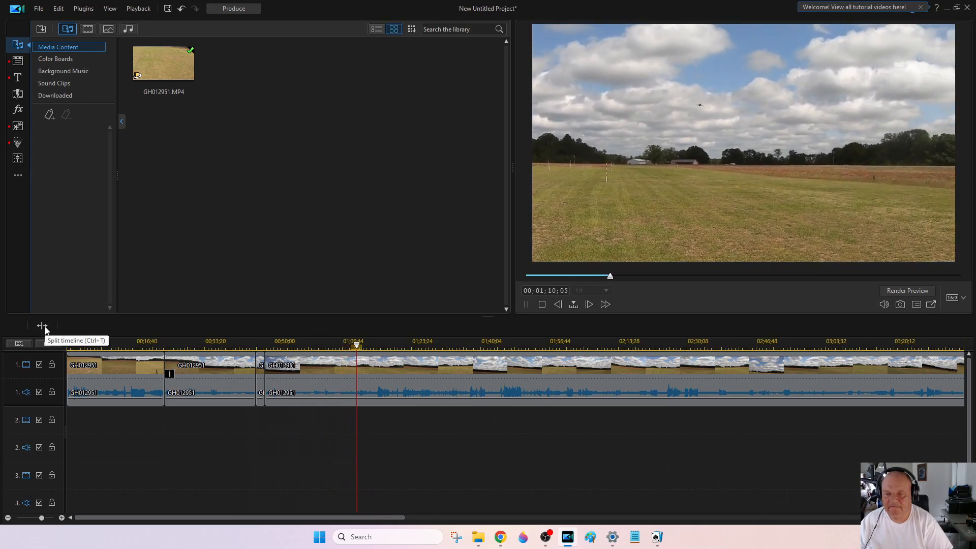
key(space)
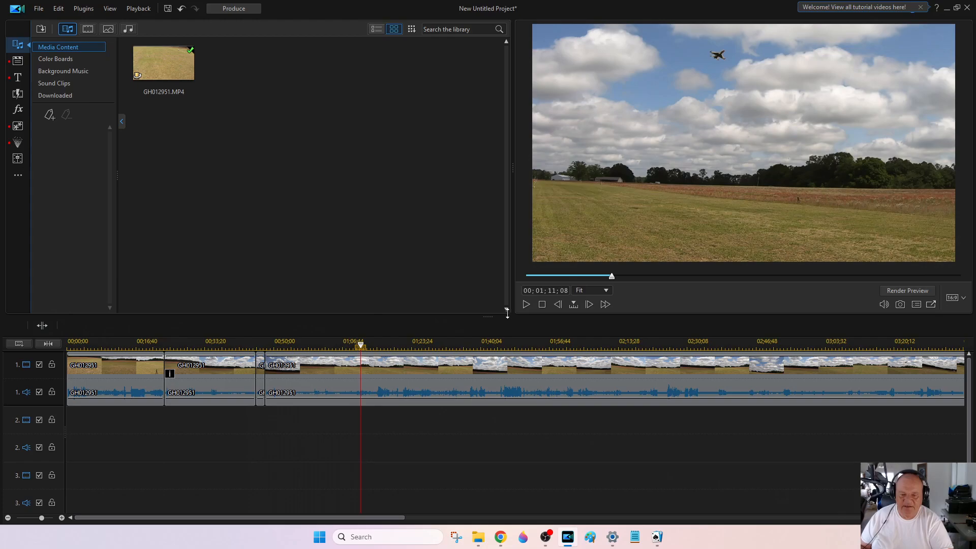
click(589, 306)
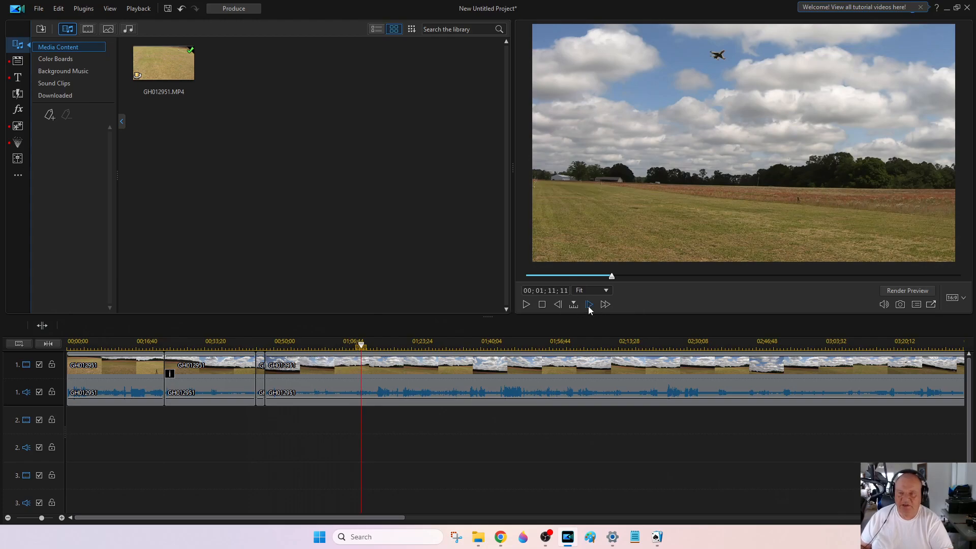
click(588, 306)
click(588, 306)
click(589, 305)
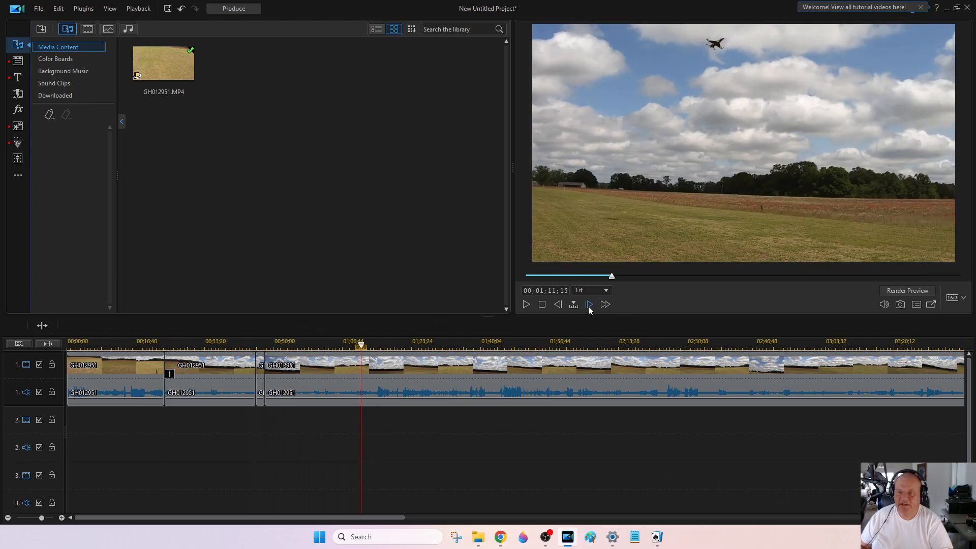
click(54, 325)
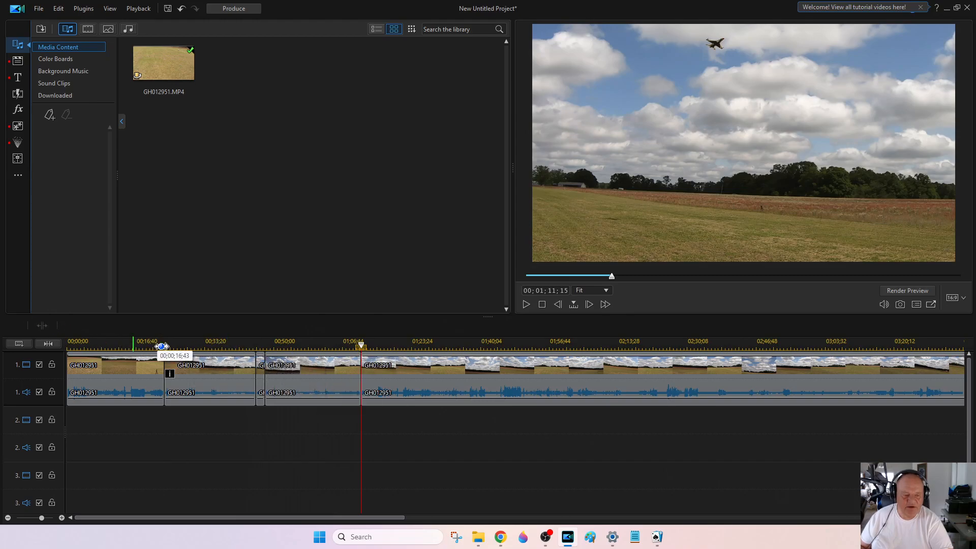
- Crop the segment between 00;00;47;57 and 00;01;11;15 to a scale of 0.864, keeping the 16:9 aspect ratio
click(305, 381)
click(121, 327)
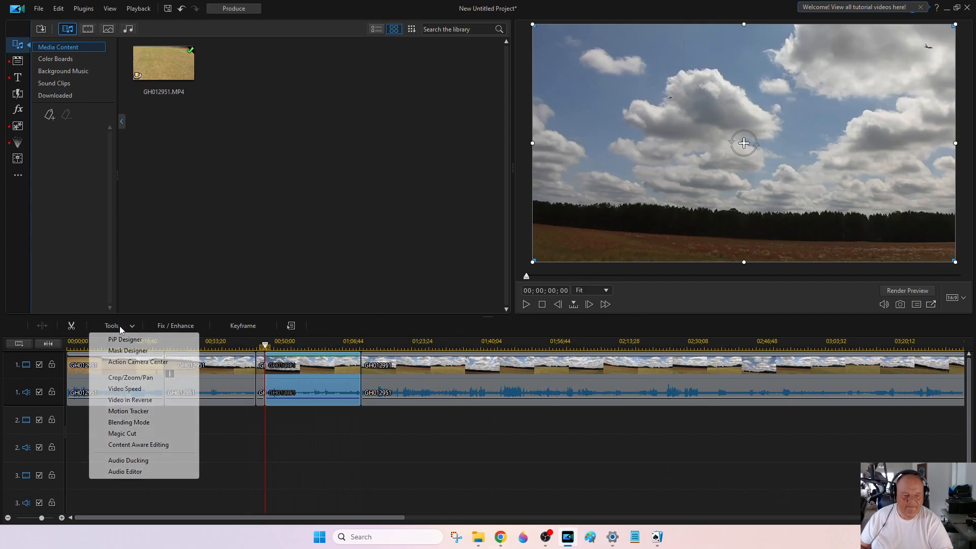
click(131, 377)
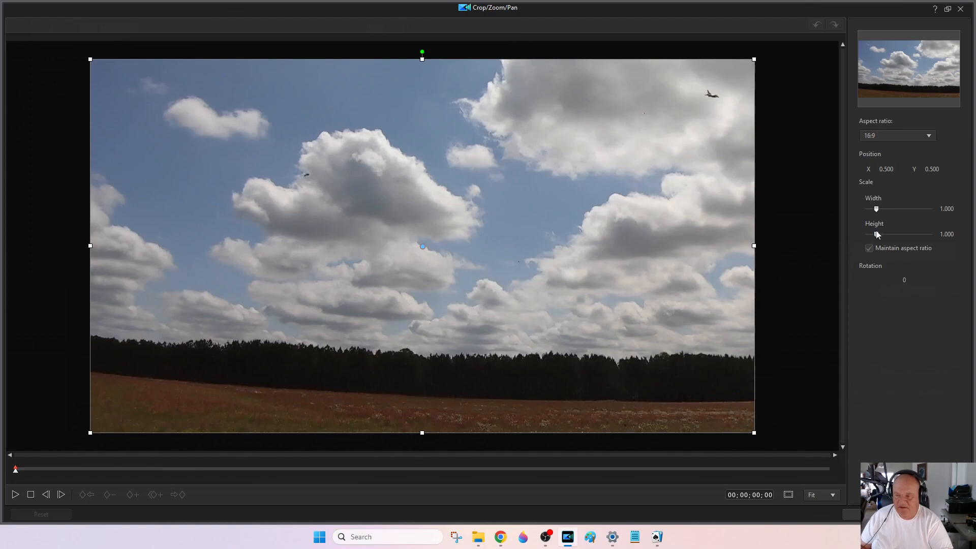
drag(877, 234, 876, 238)
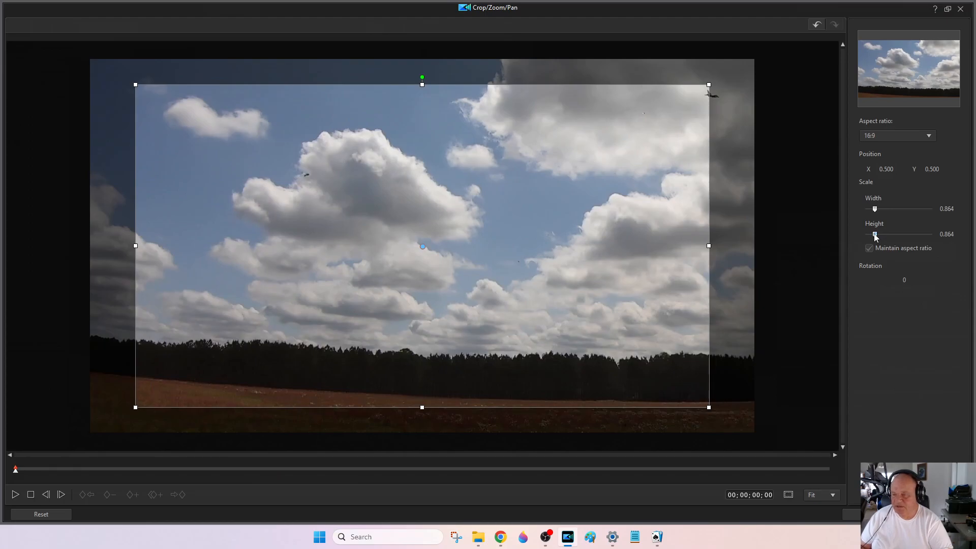
click(852, 514)
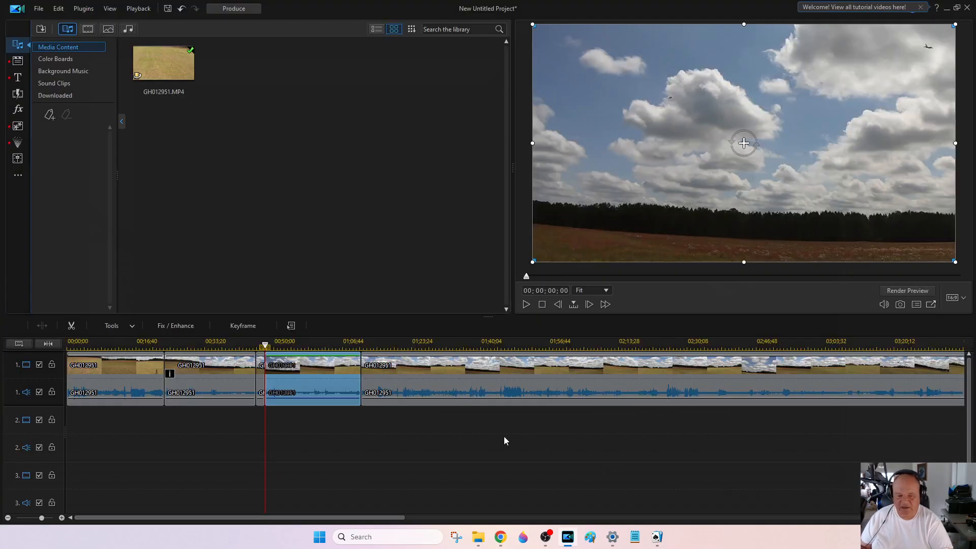
- Play from near the end of the cropped segment, go back frame by frame to 00;01;12;20 and split the GH012951 clip there
click(351, 350)
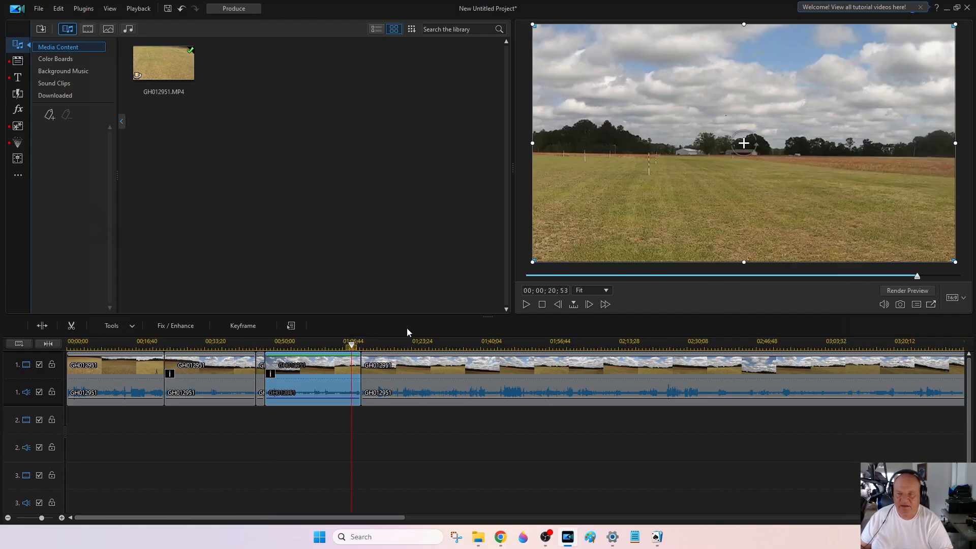
key(space)
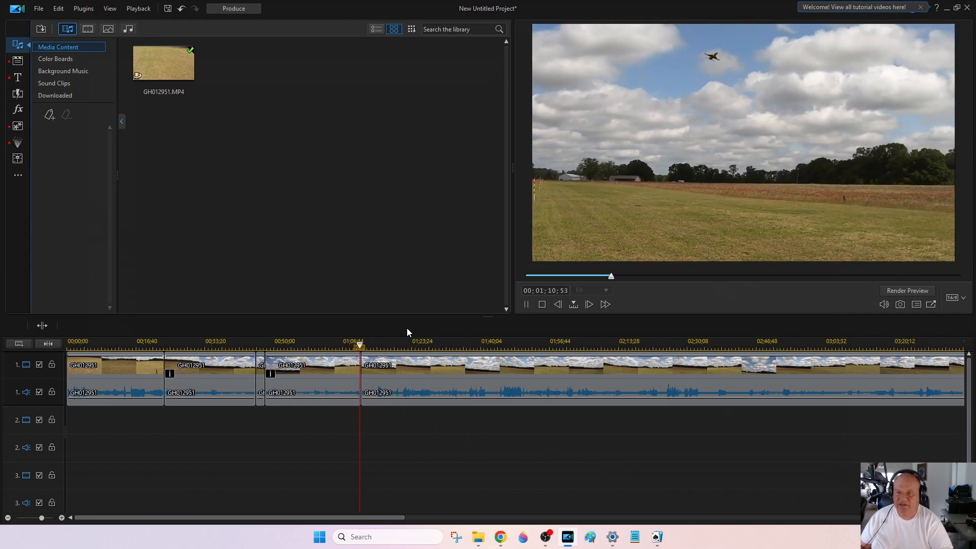
key(space)
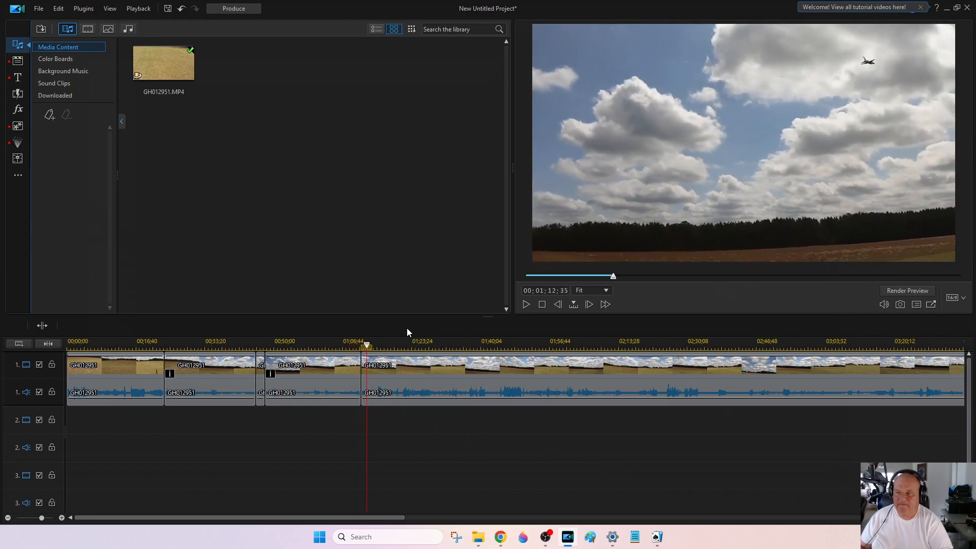
click(557, 308)
click(557, 308)
click(557, 307)
click(556, 307)
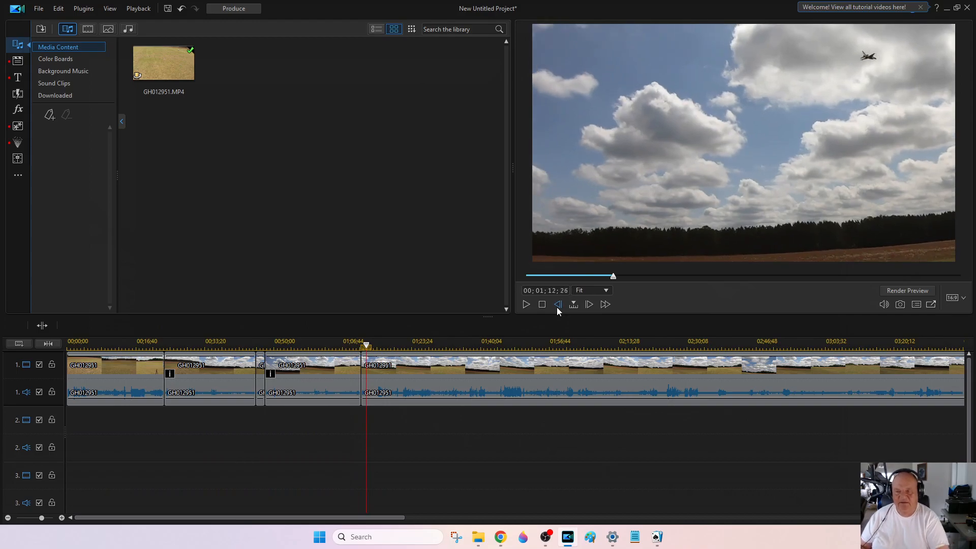
click(557, 308)
click(557, 307)
click(557, 307)
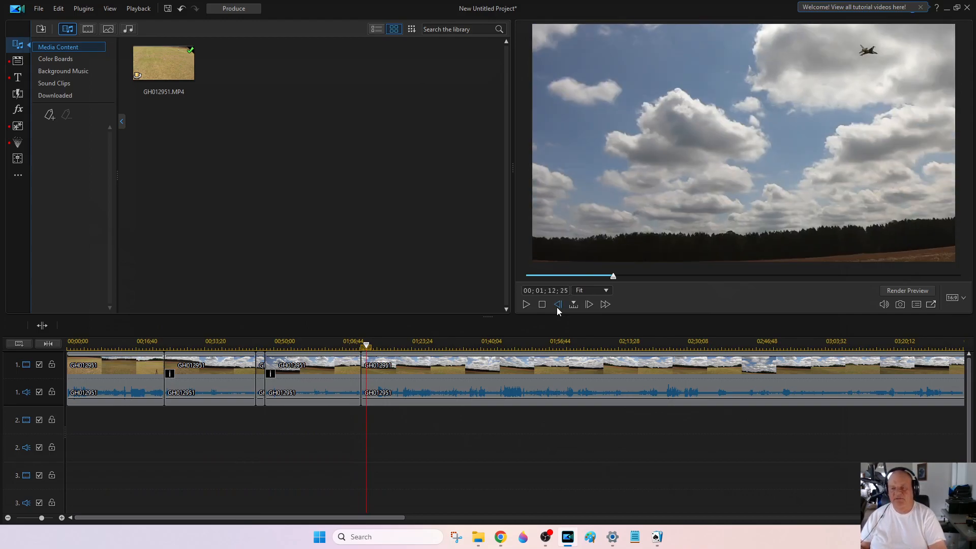
click(557, 307)
click(557, 307)
click(557, 308)
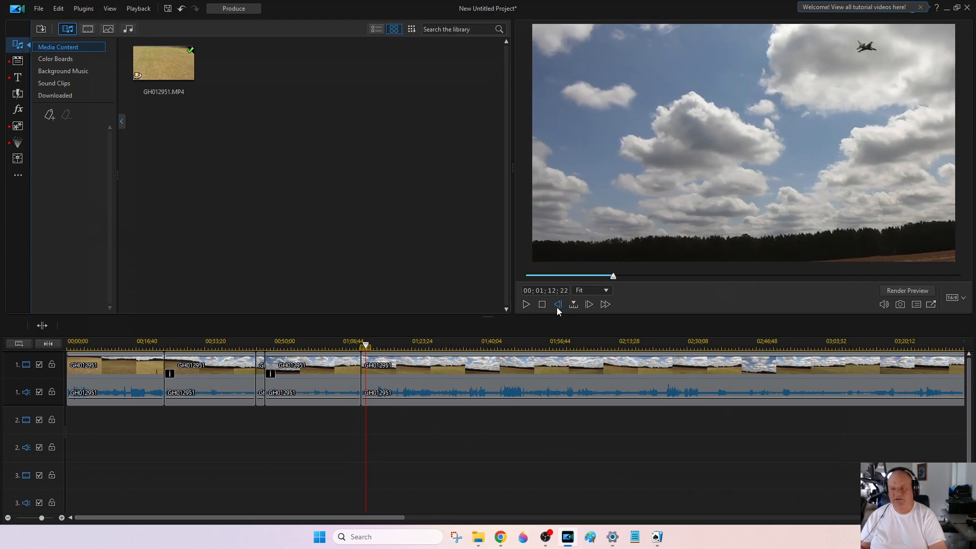
click(557, 307)
click(557, 307)
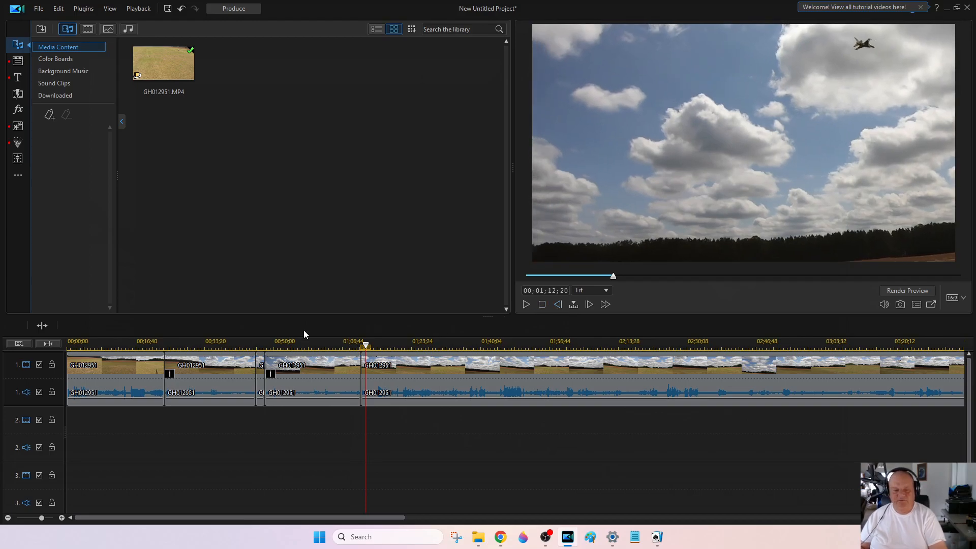
click(50, 323)
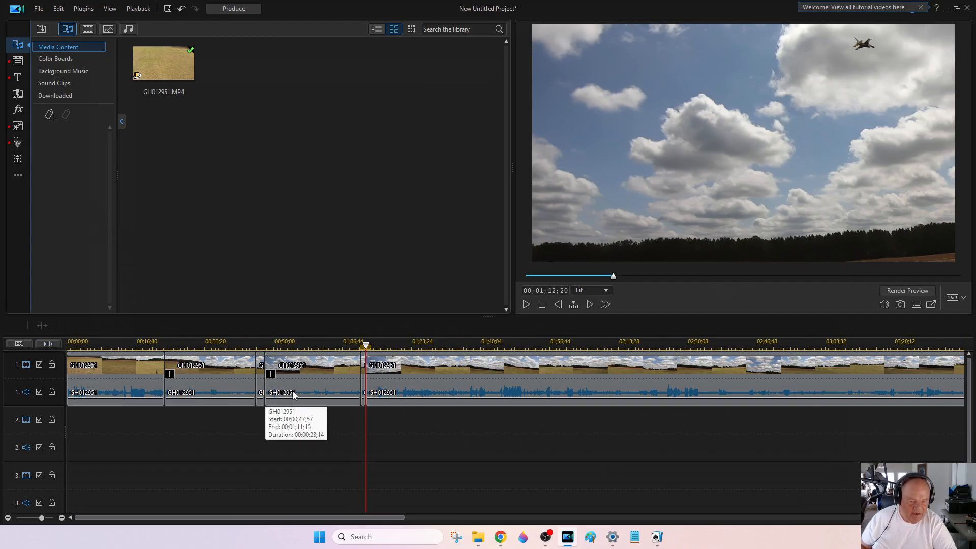
- Review the plane pass from 00;01;07;11 across the cut at 00;01;11;15, closing the VLC media player window
click(345, 347)
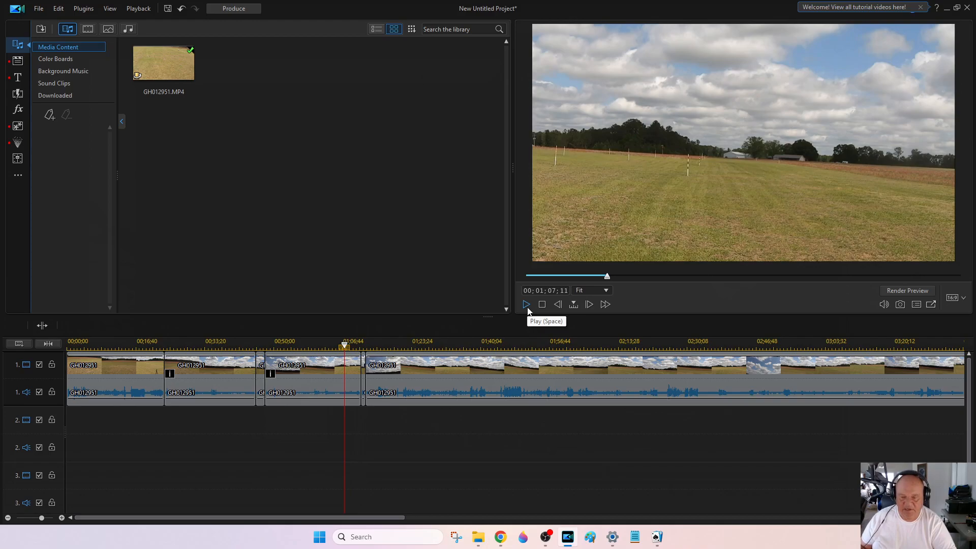
click(528, 308)
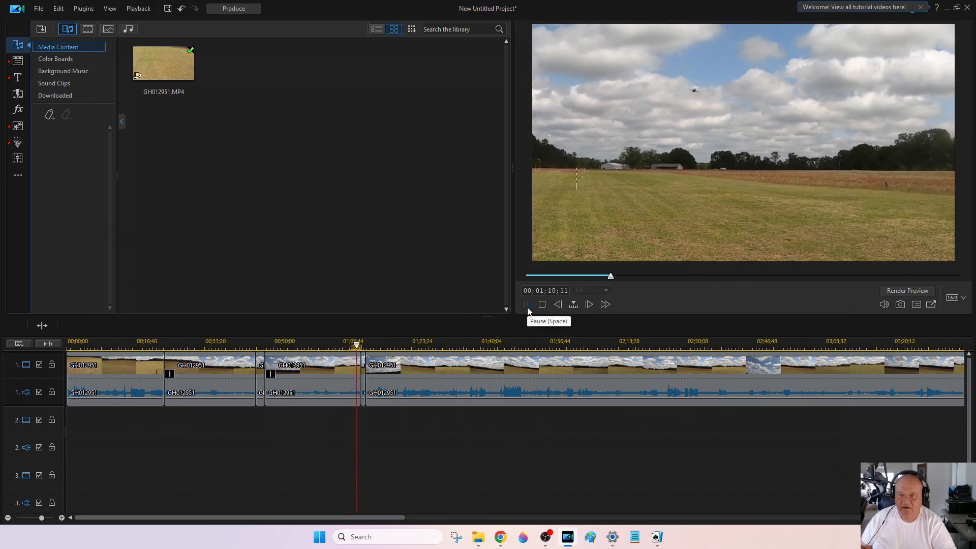
click(528, 307)
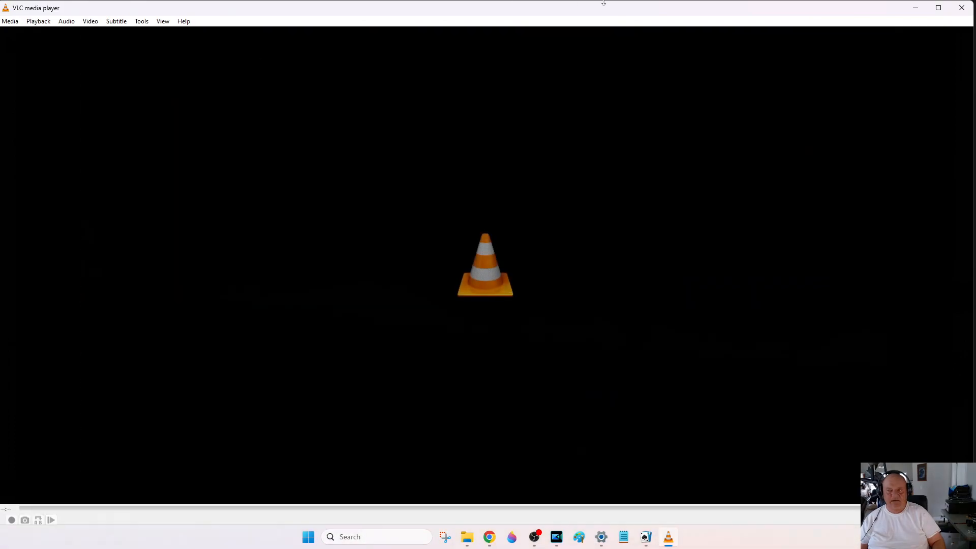
click(961, 7)
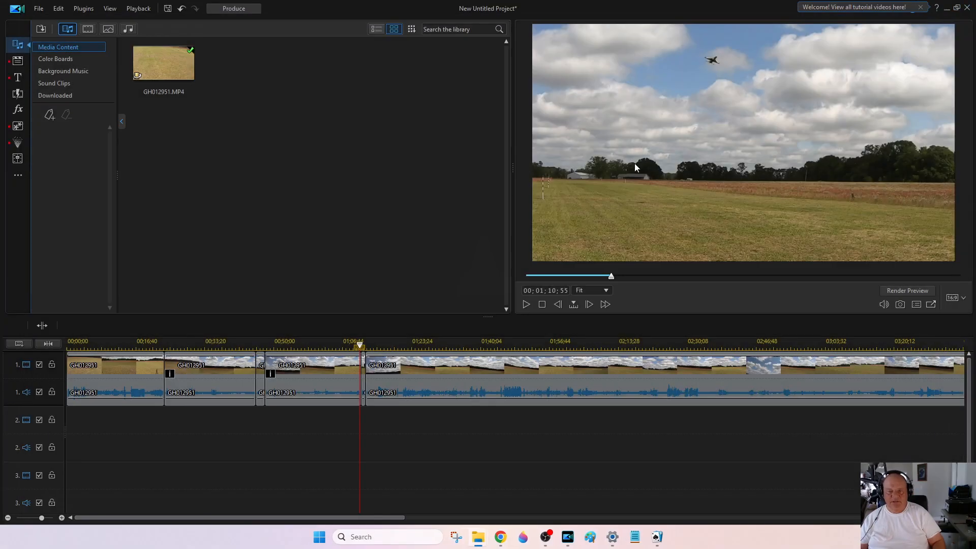
click(526, 304)
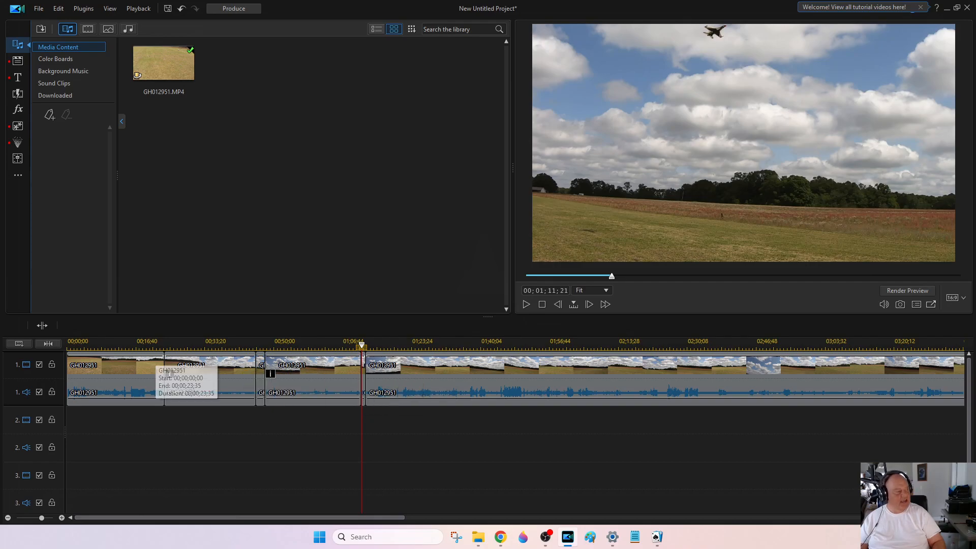
- Import the four clips 1H 107 CtR 1st, 2H 154 CtR 1st, 3H 311 CtR 1st and 4H 334 Landing from the Hero folder
drag(0, 83, 708, 74)
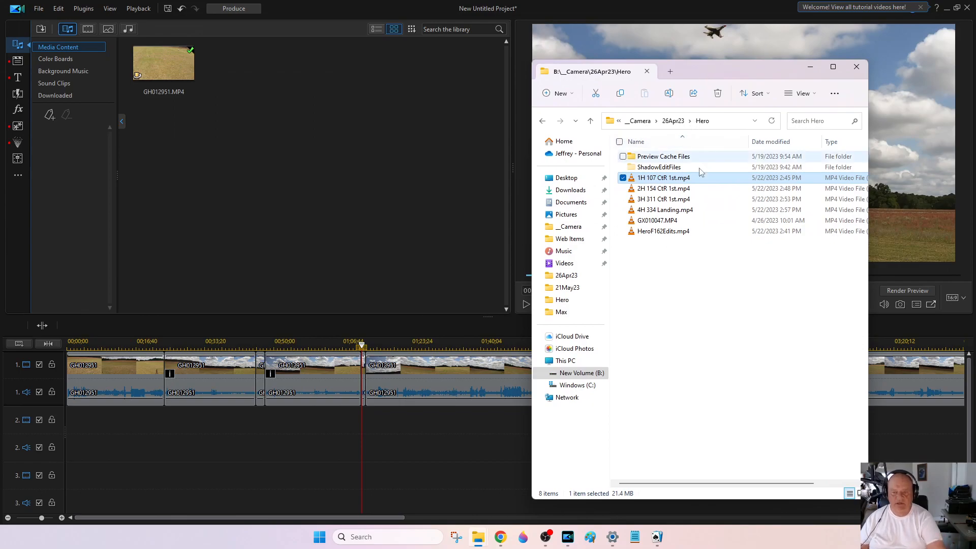
shift+click(676, 210)
drag(679, 203, 391, 161)
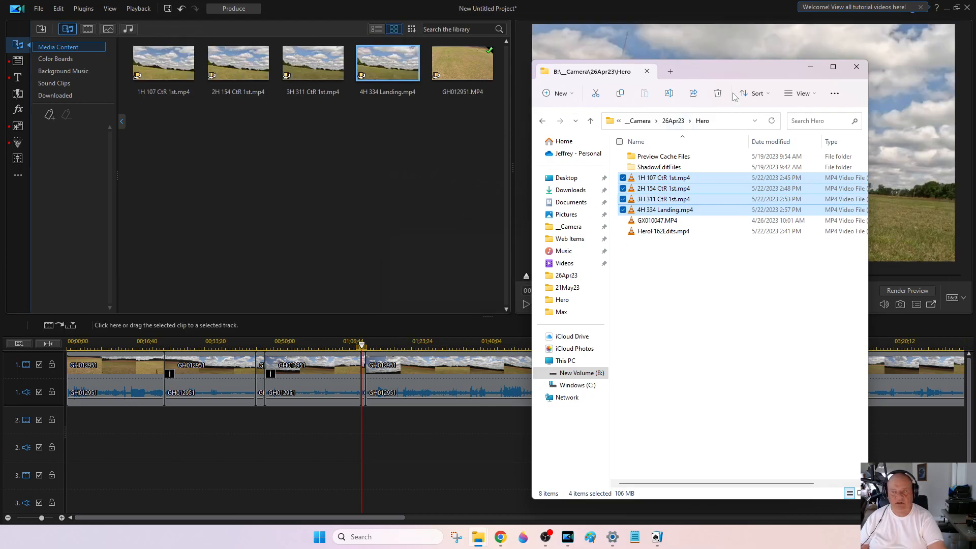
- Import 1M 112 CtR 2nd, 2M 159 CtR 2nd, 3M 317 CtR 2nd and 4M 351 Landing 2nd from the Max folder
drag(731, 77, 678, 66)
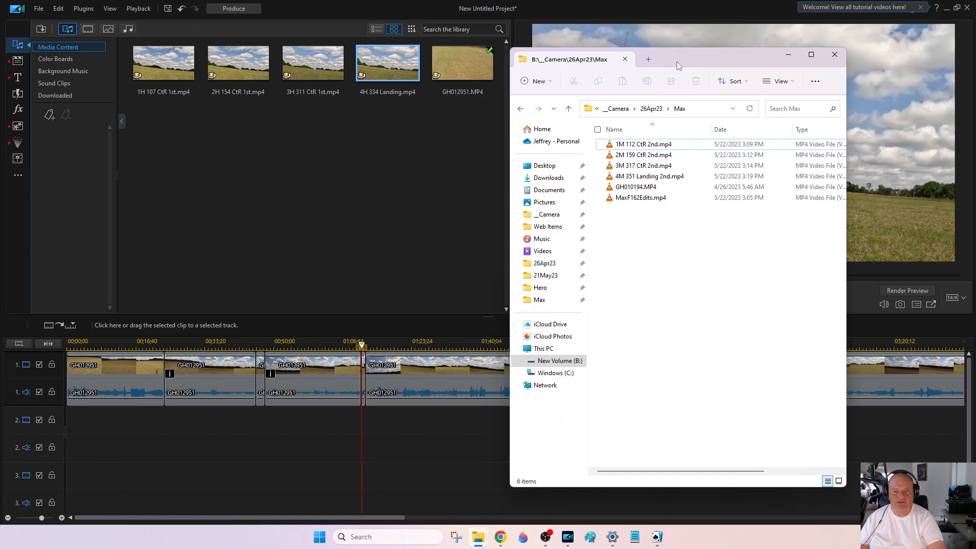
click(645, 145)
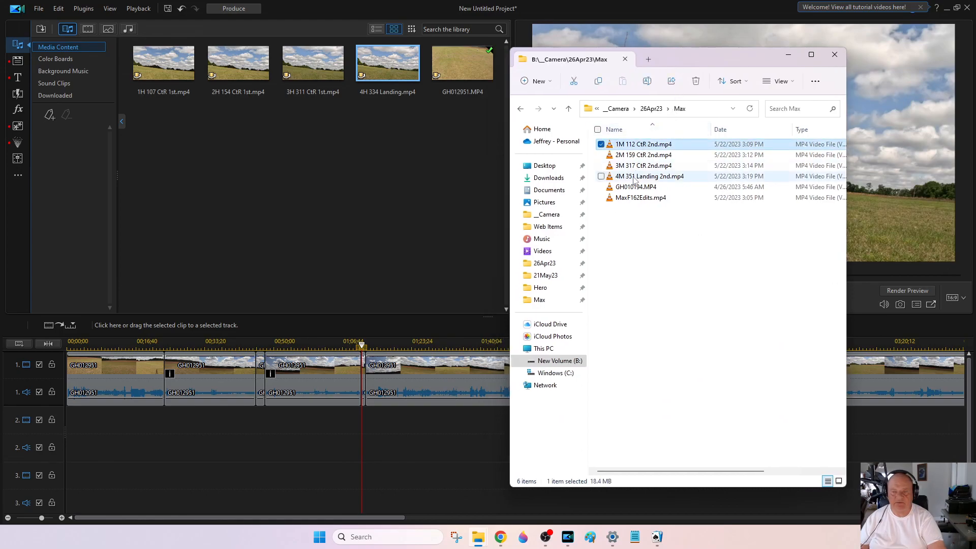
shift+click(632, 179)
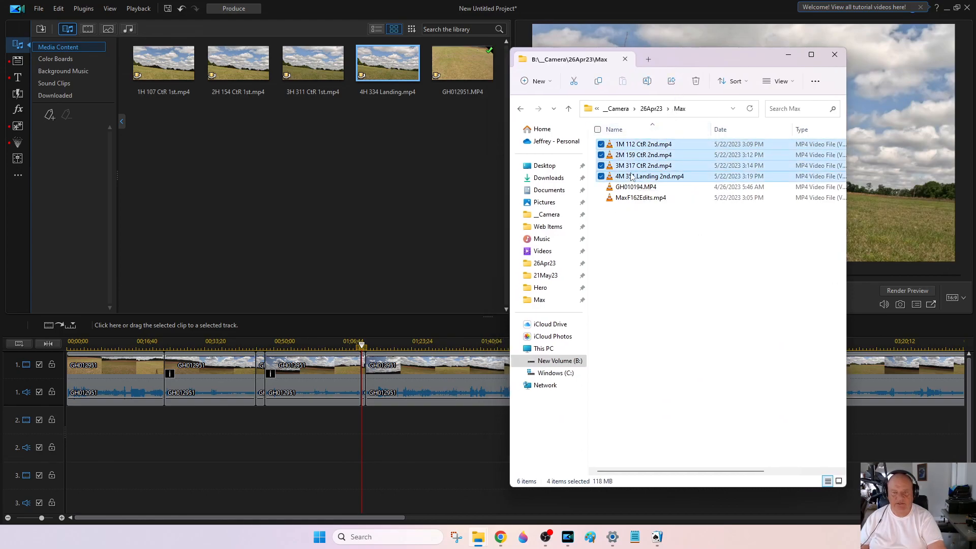
drag(416, 185, 398, 183)
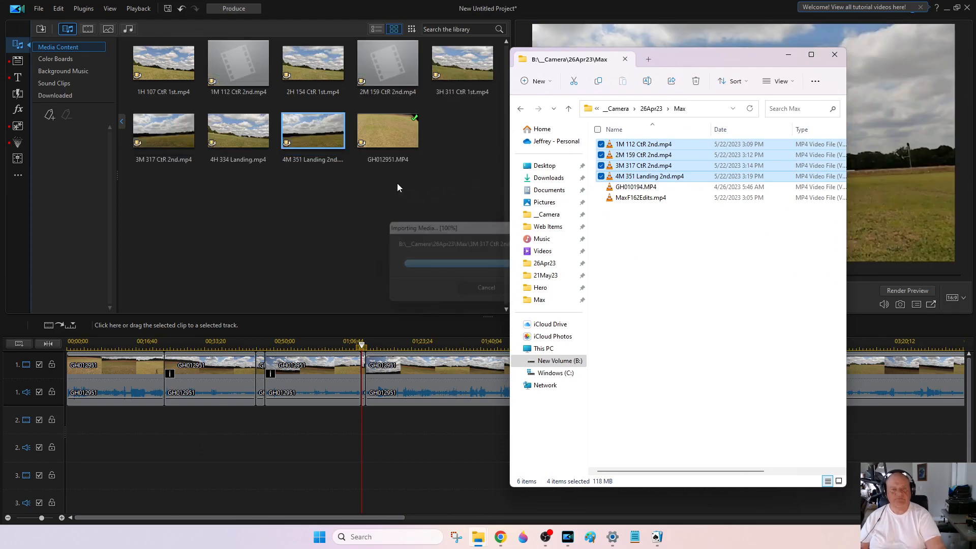
drag(726, 60, 0, 164)
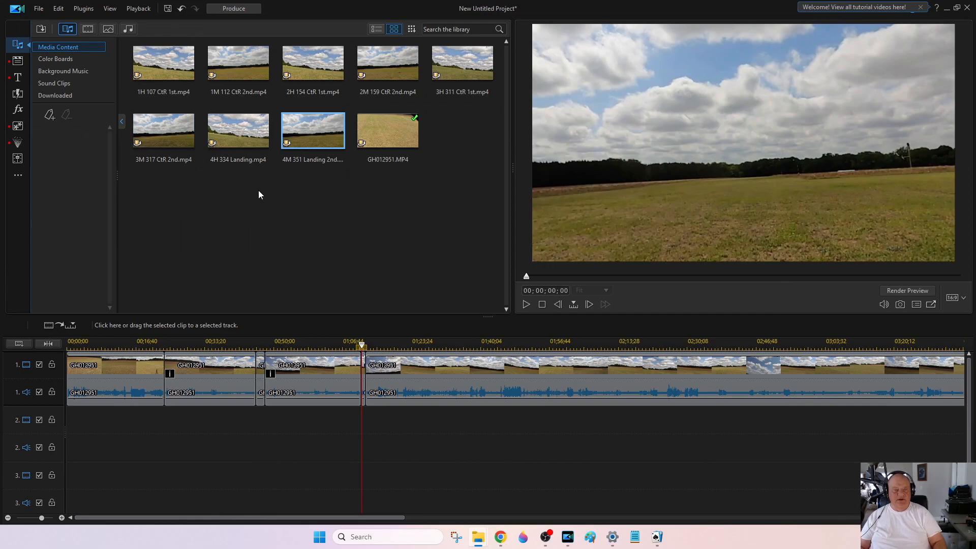
- Insert 1H 107 CtR 1st.mp4 into video track 1 at the 00;01;12;20 split, shifting the remaining footage back
drag(167, 65, 363, 368)
click(422, 403)
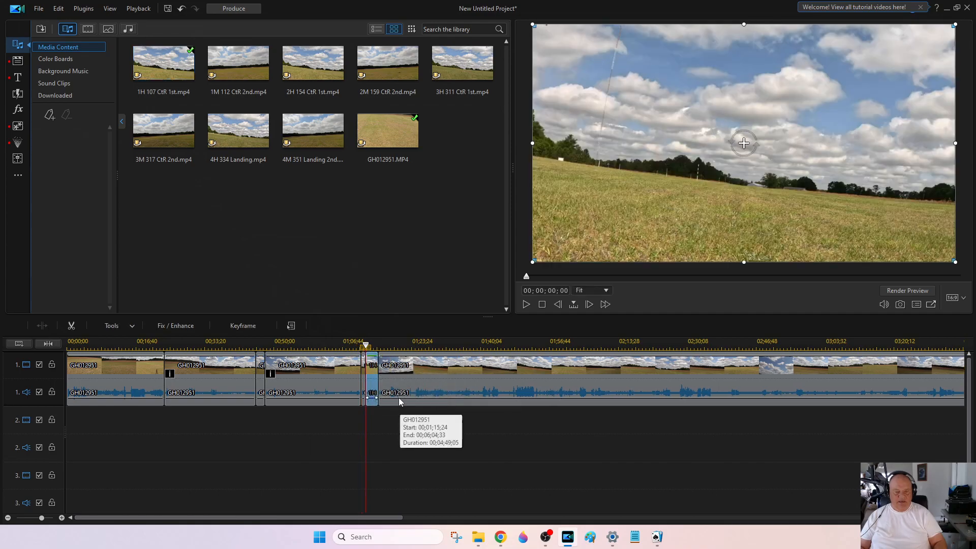
click(319, 344)
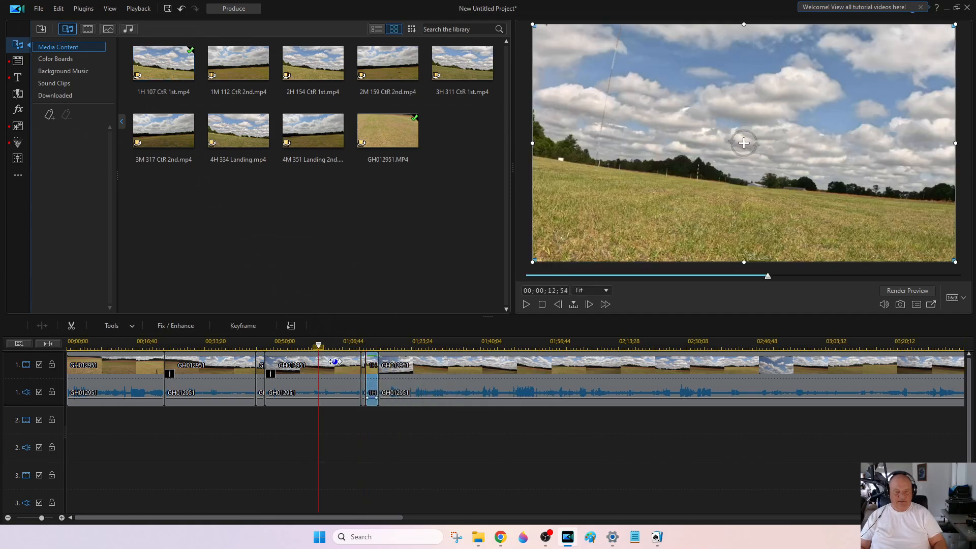
click(374, 375)
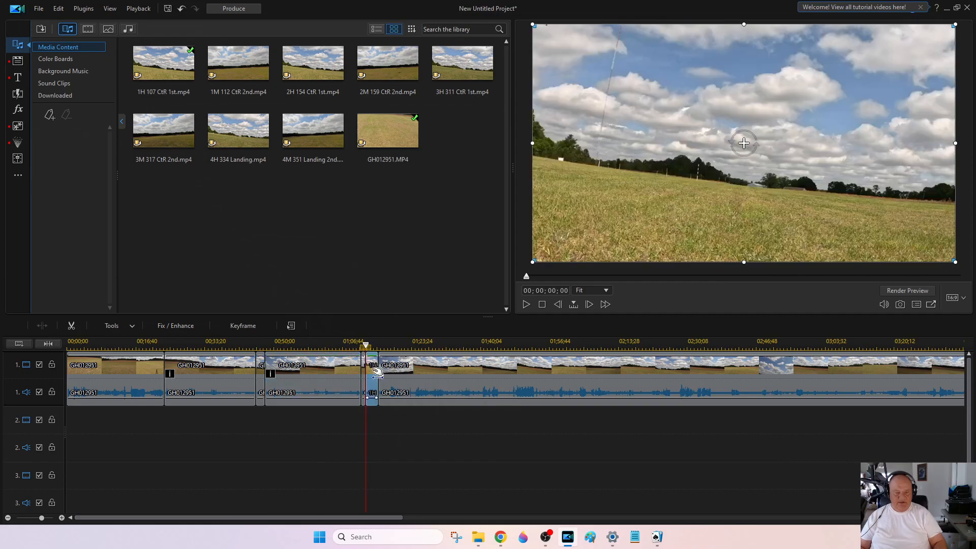
- Move the 1H 107 CtR 1st clip to 00;01;08;11 using Insert and Move All Clips, and close the gap before the last GH012951 segment
drag(376, 371, 367, 373)
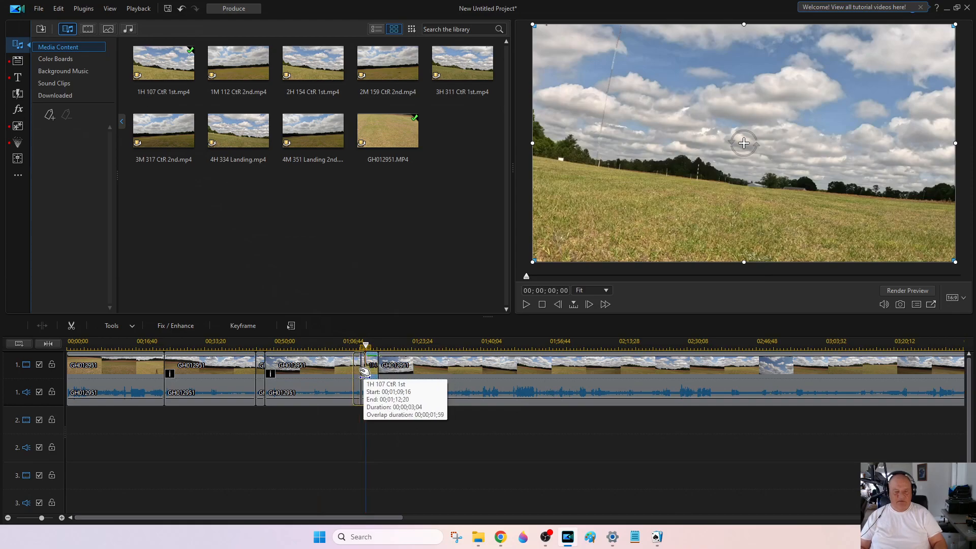
drag(361, 373, 357, 372)
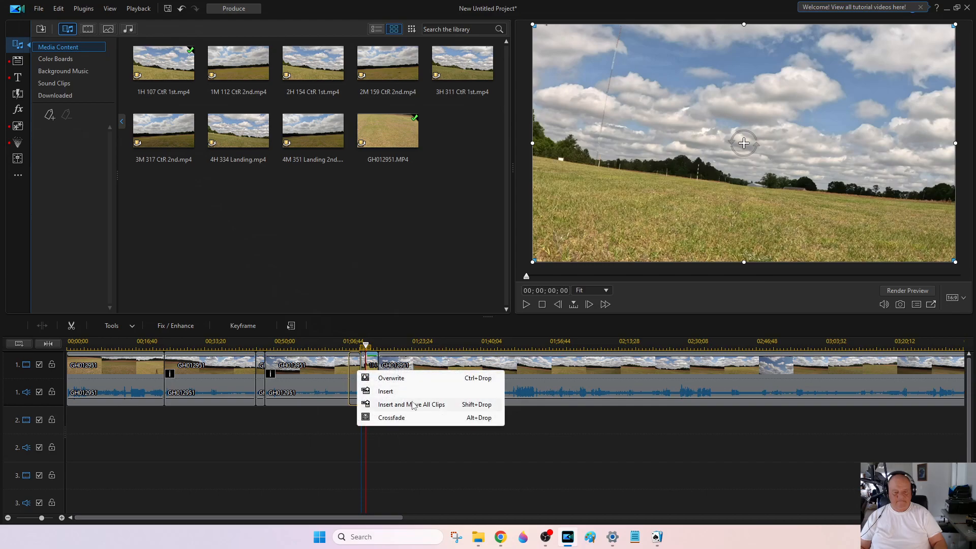
click(414, 405)
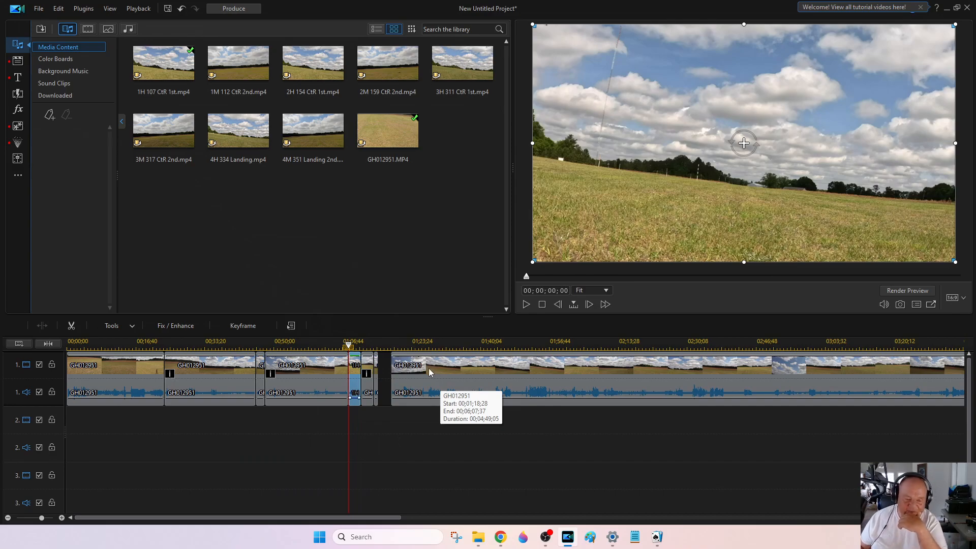
drag(429, 368, 422, 370)
drag(421, 370, 422, 370)
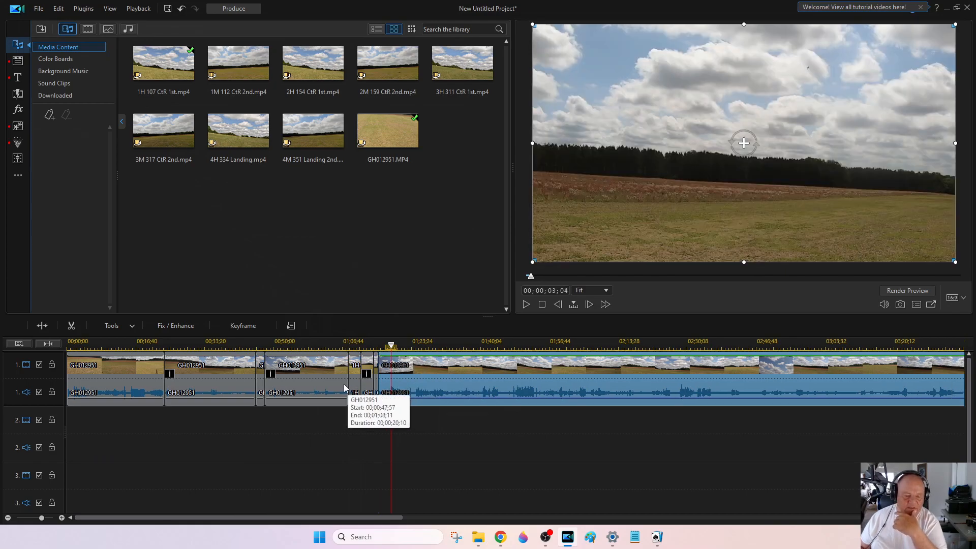
- Play the footage through the inserted 1H clip and split the last GH012951 segment at 00;01;16;51
click(342, 340)
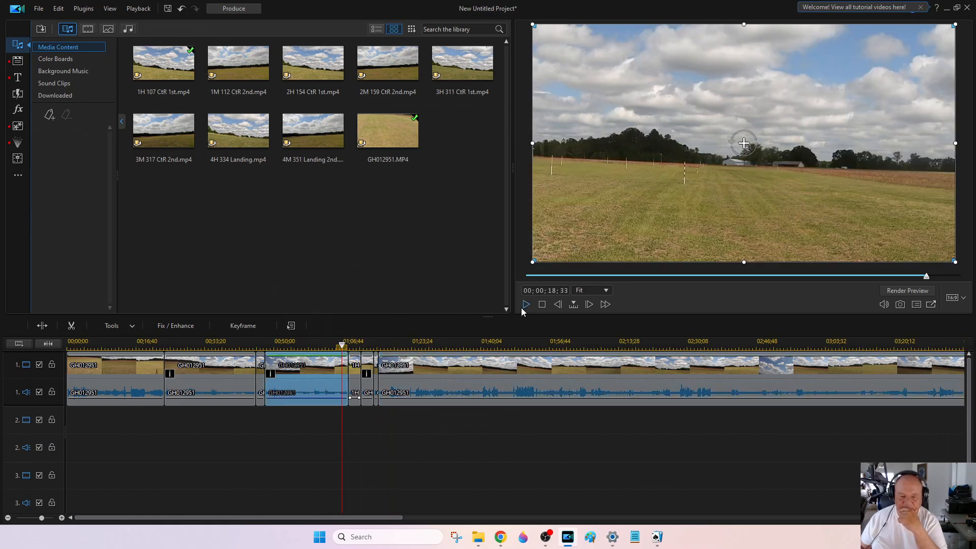
click(524, 307)
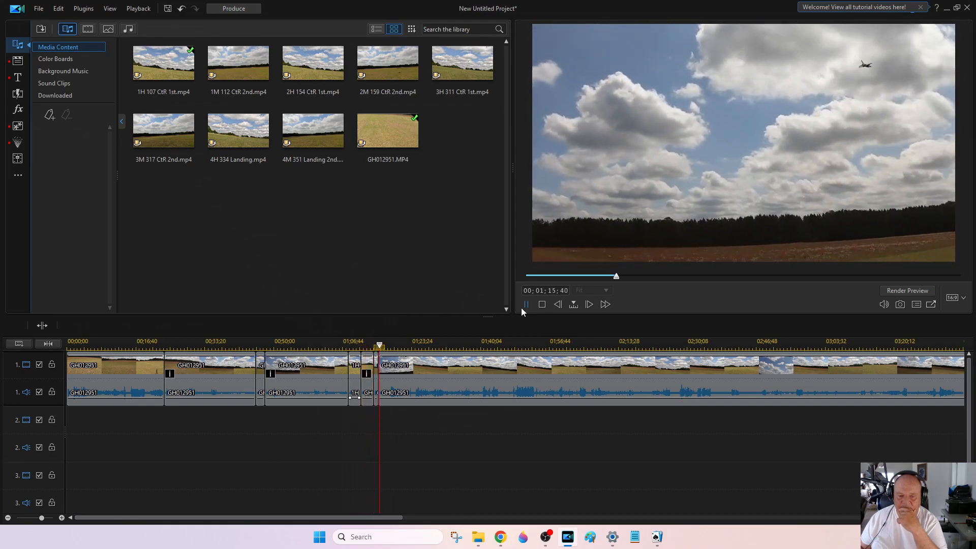
click(521, 308)
click(522, 308)
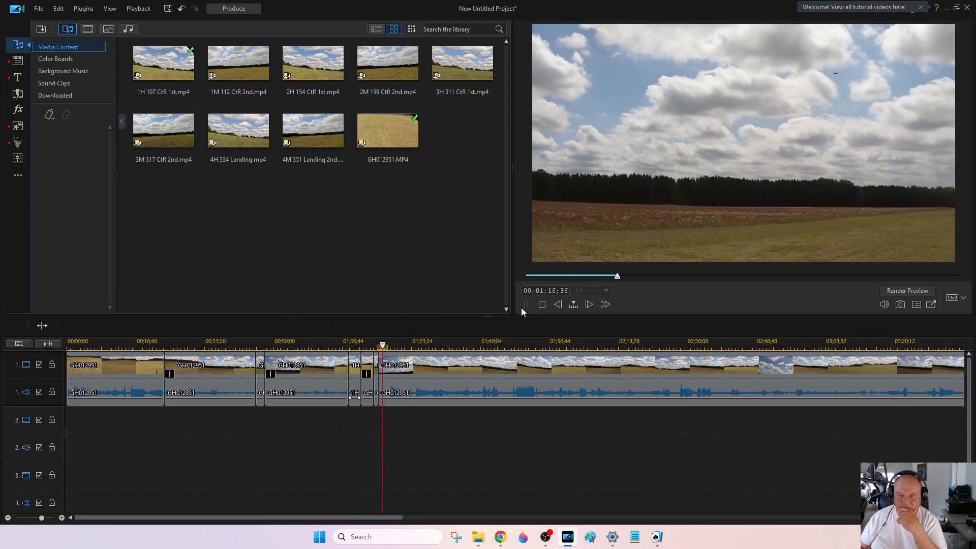
click(521, 308)
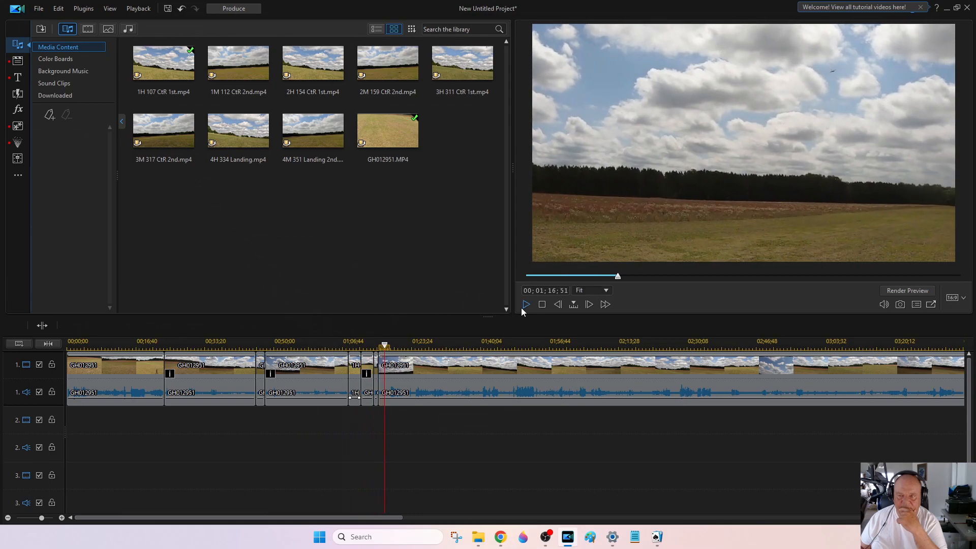
click(42, 325)
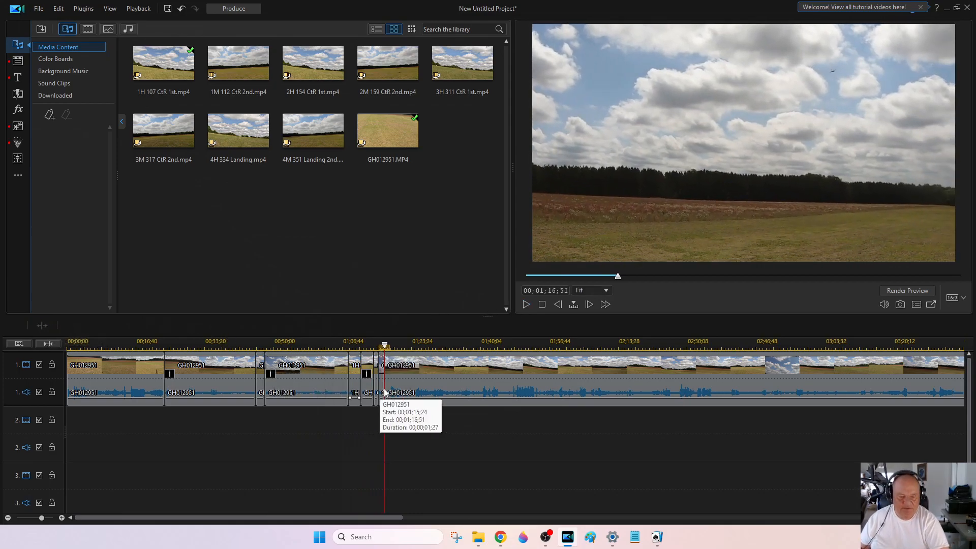
- Crop the GH012951 segment between 00;01;15;24 and 00;01;16;51 to a width and height scale of 0.864, maintaining the aspect ratio
click(382, 392)
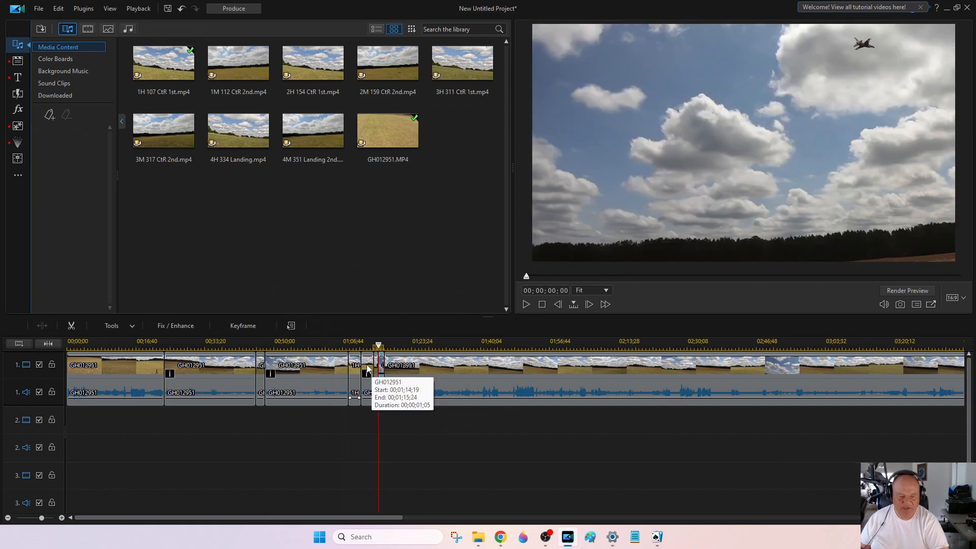
click(133, 326)
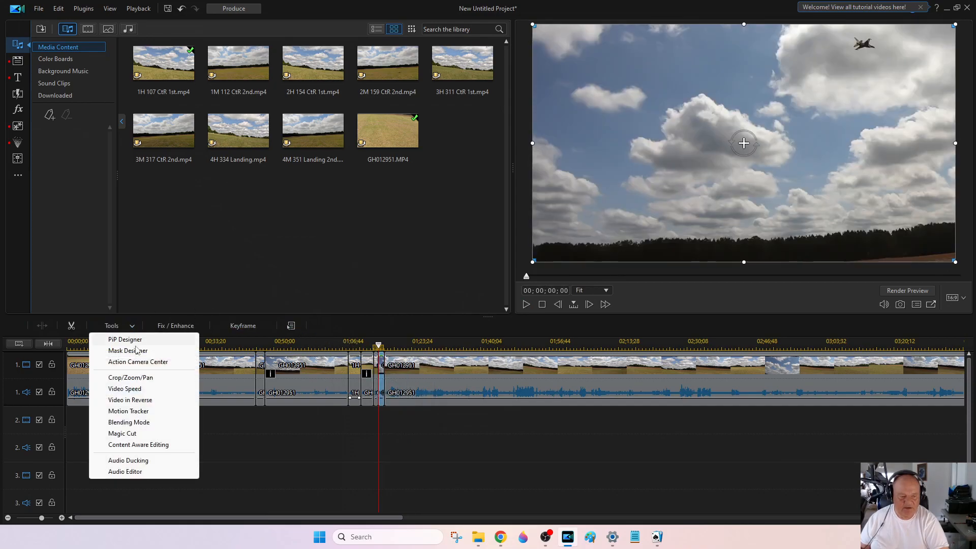
click(141, 378)
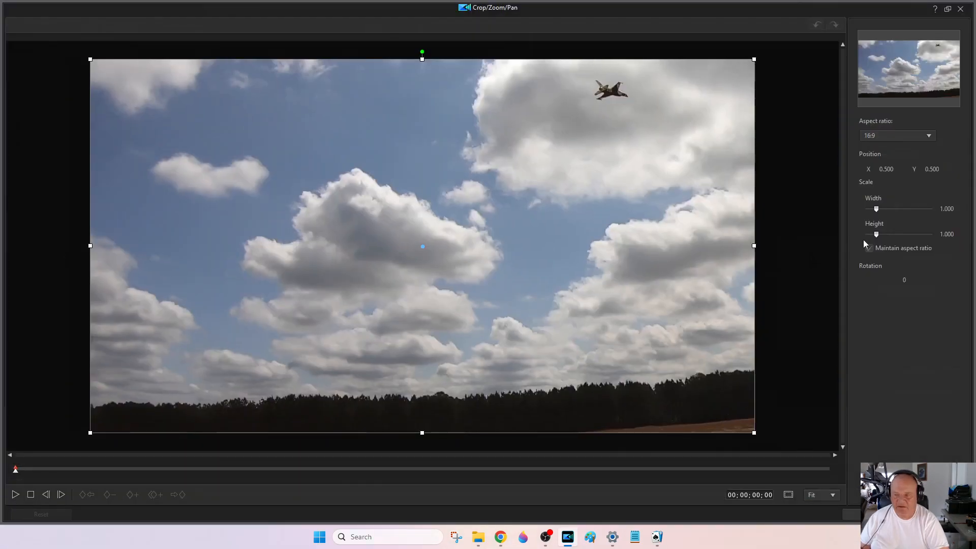
drag(876, 238, 875, 239)
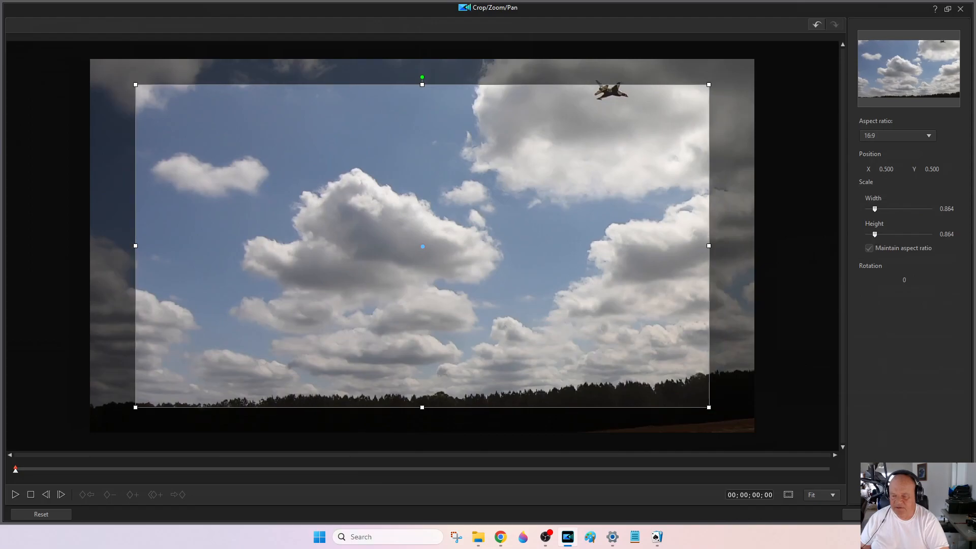
click(851, 514)
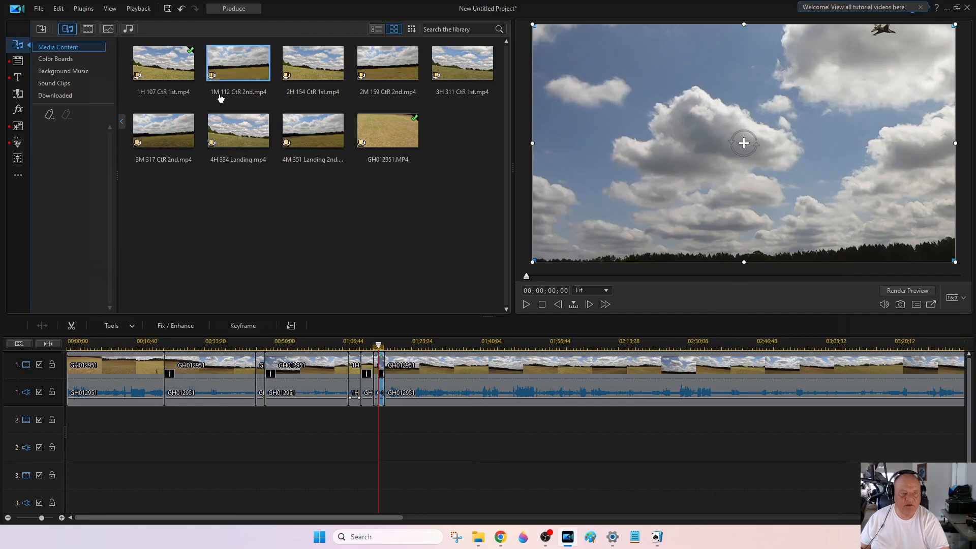
- Insert 1M 112 CtR 2nd.mp4 into video track 1 at the 00;01;16;51 split, shifting the remaining footage back, and play the sequence through it
drag(227, 61, 388, 359)
click(452, 394)
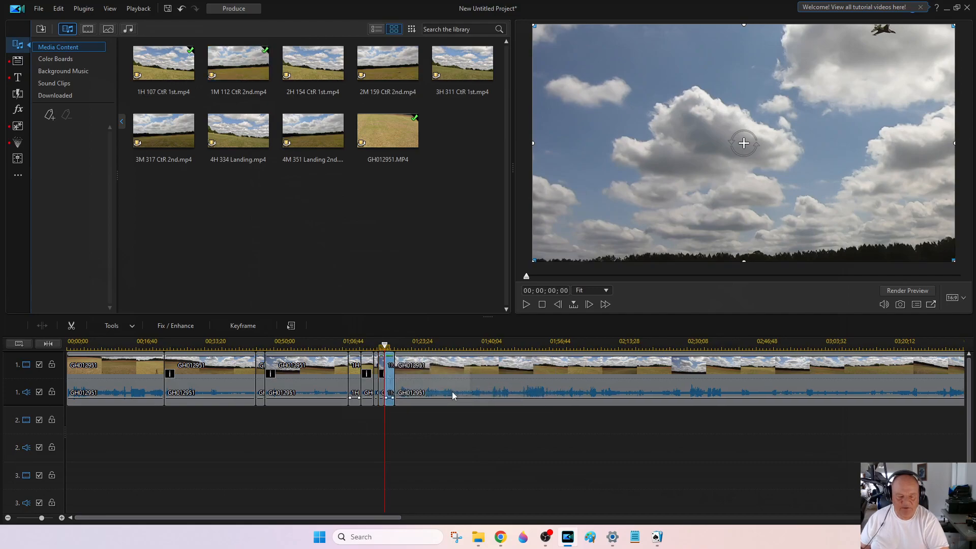
click(331, 343)
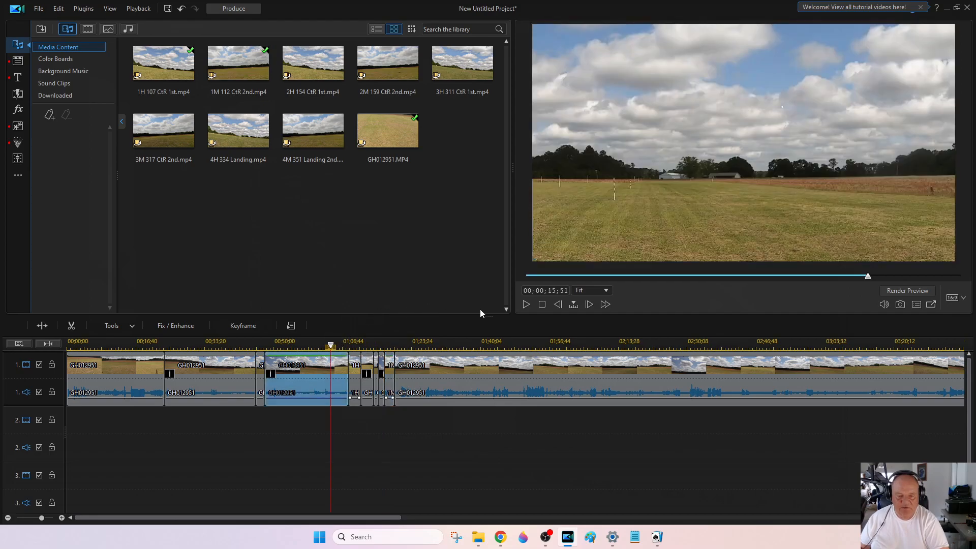
click(525, 305)
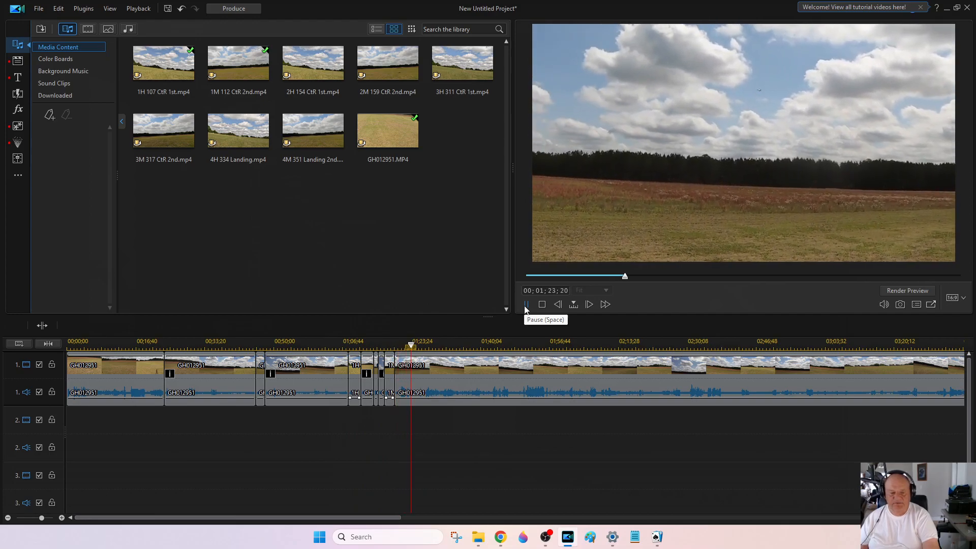
click(525, 308)
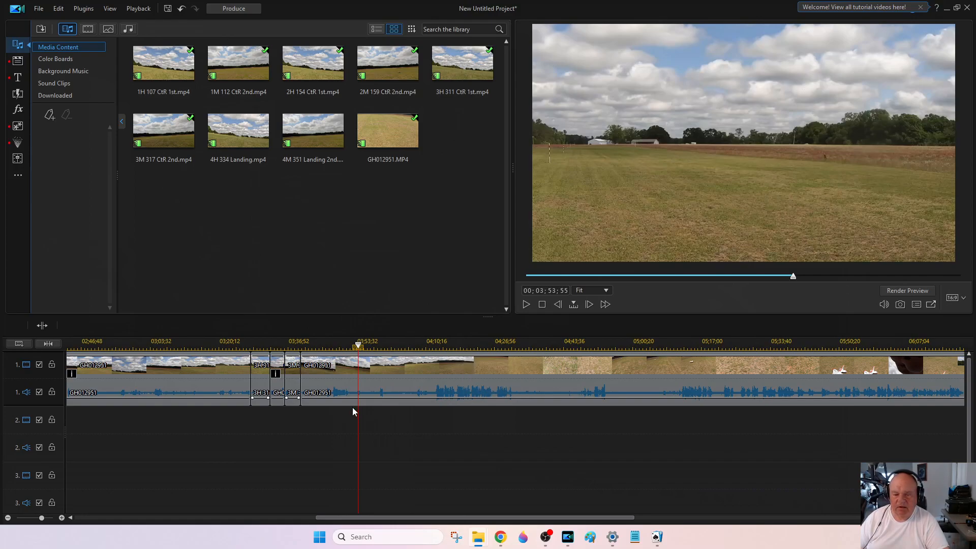
- Play the GH012951 segment after the 3M clip through the landing and split it at 00;04;13;48
click(368, 384)
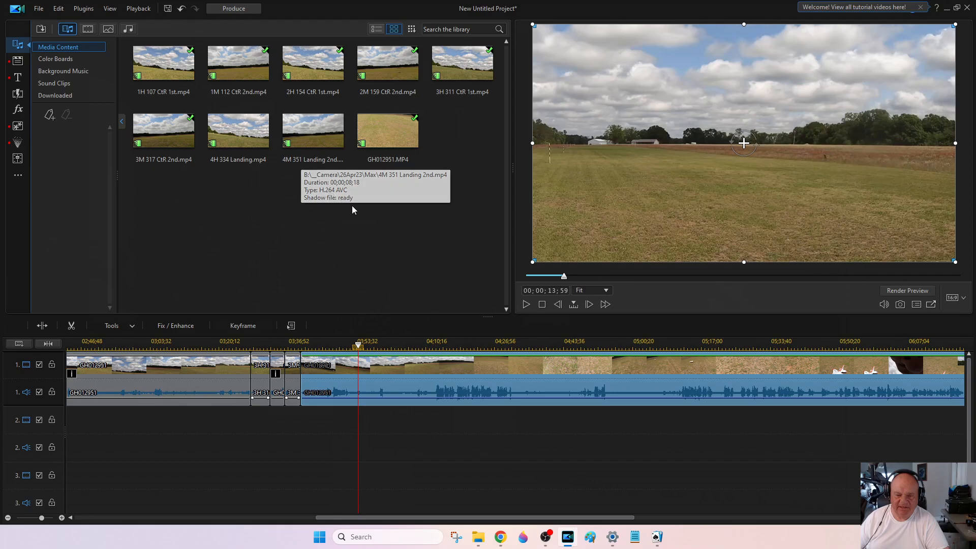
click(526, 305)
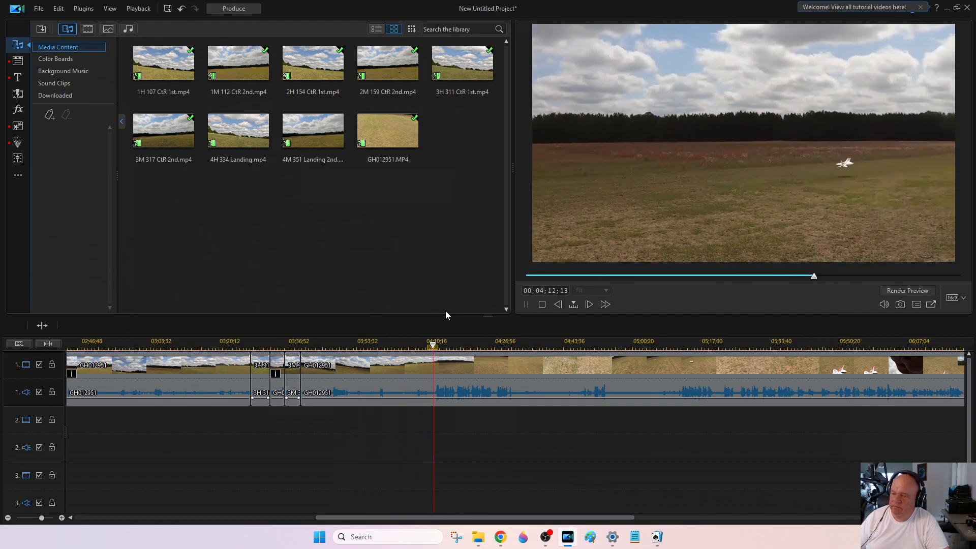
key(space)
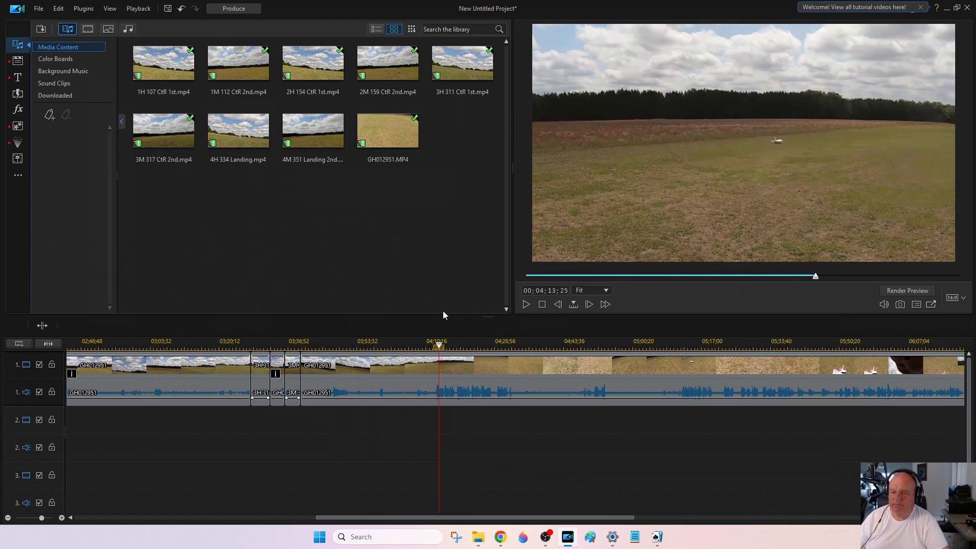
key(space)
key(space)
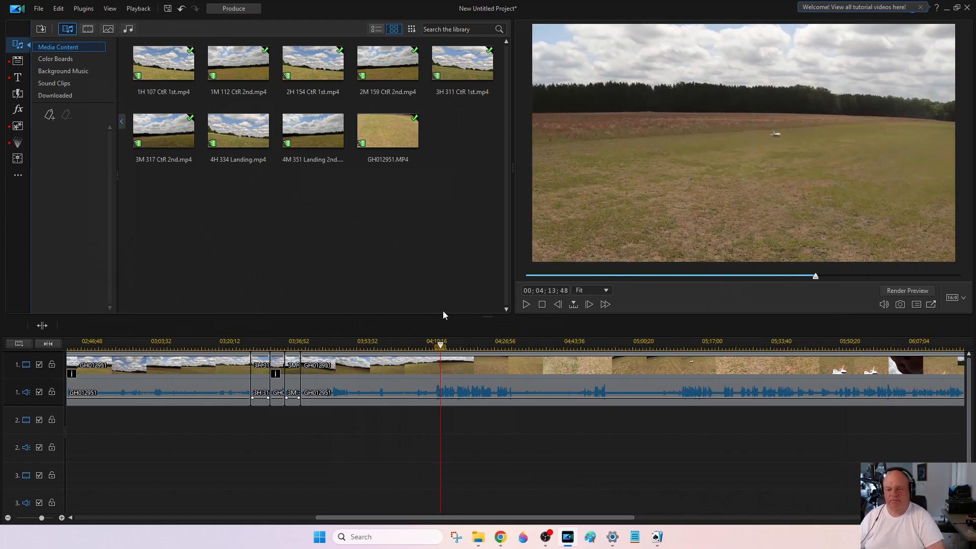
click(39, 329)
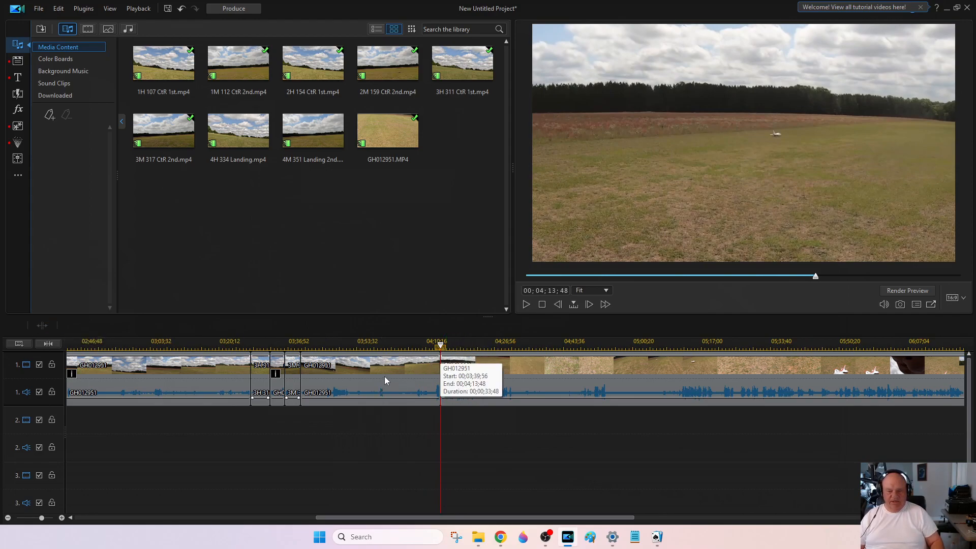
- Replay the landing approach from 00;04;06;06, step back frame by frame, and split the GH012951 segment at 00;04;10;20
click(409, 345)
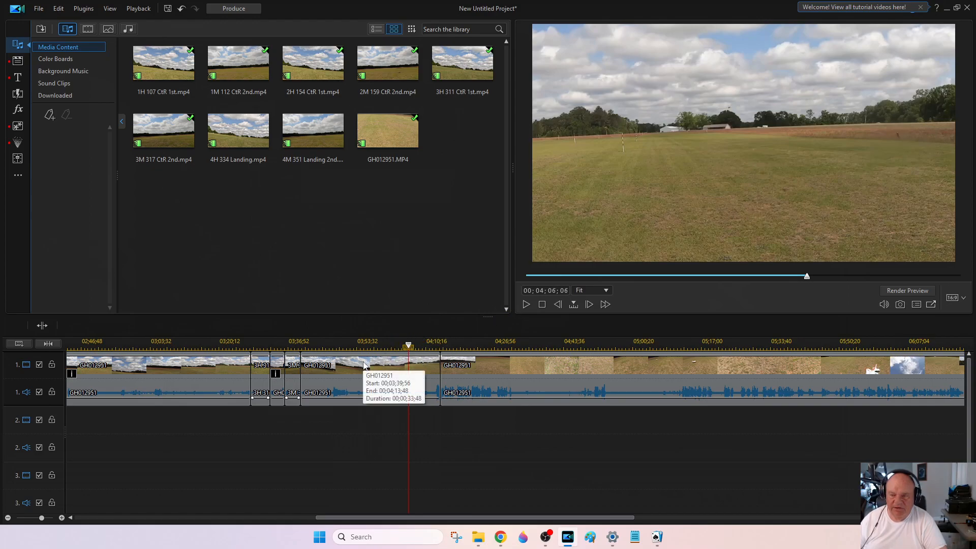
key(space)
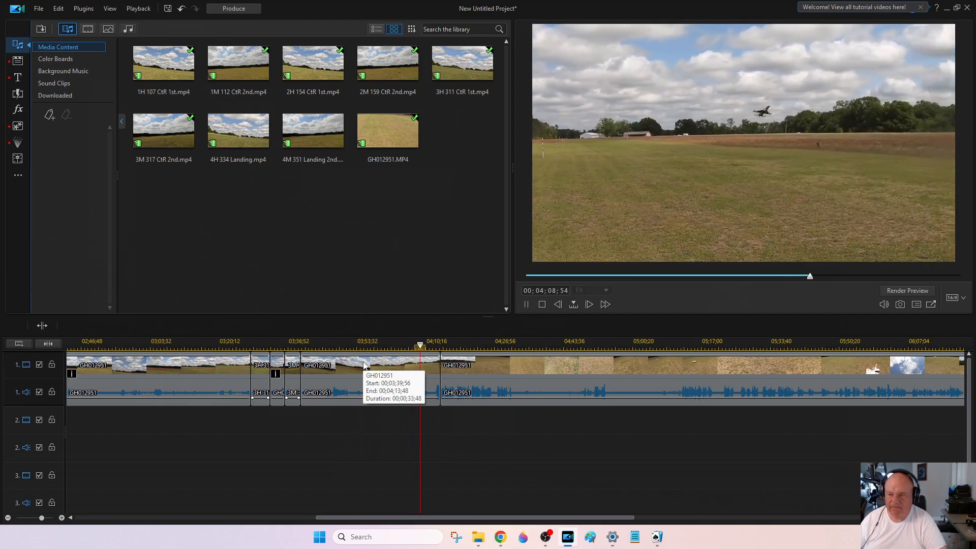
key(space)
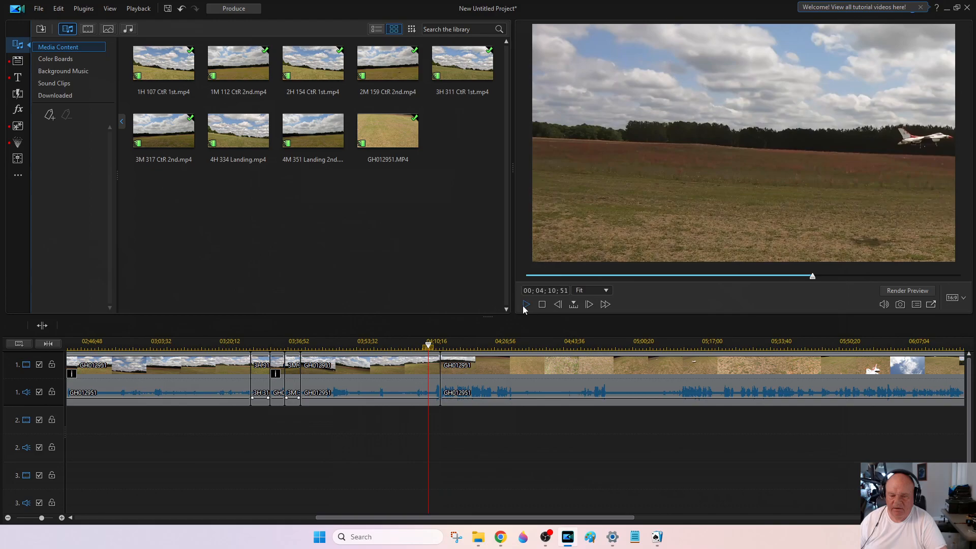
click(559, 304)
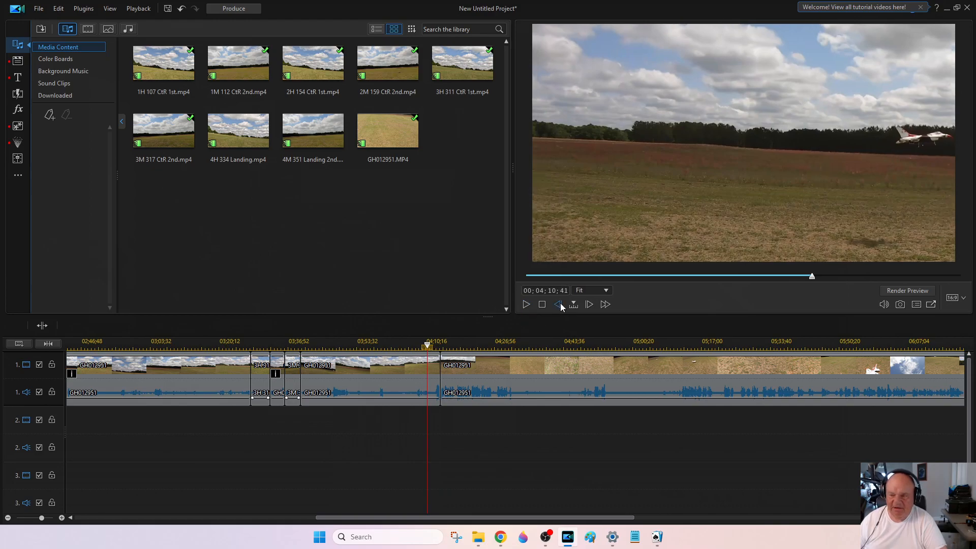
click(560, 305)
click(560, 305)
click(561, 305)
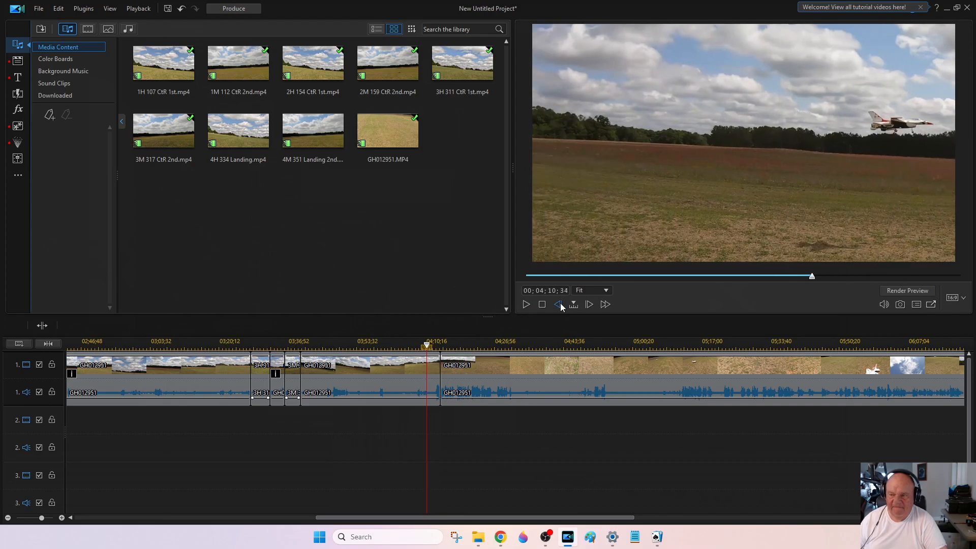
click(559, 304)
click(559, 304)
click(560, 305)
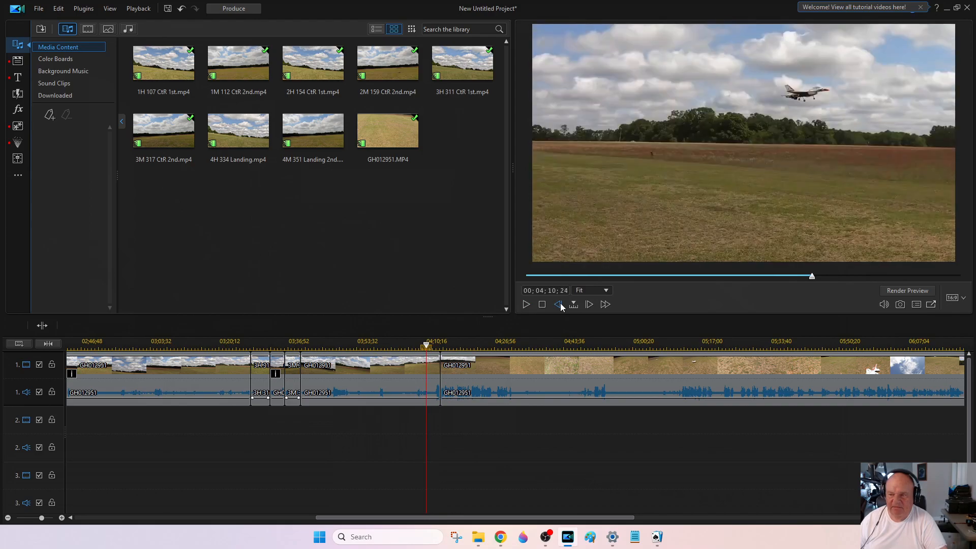
click(561, 305)
click(561, 305)
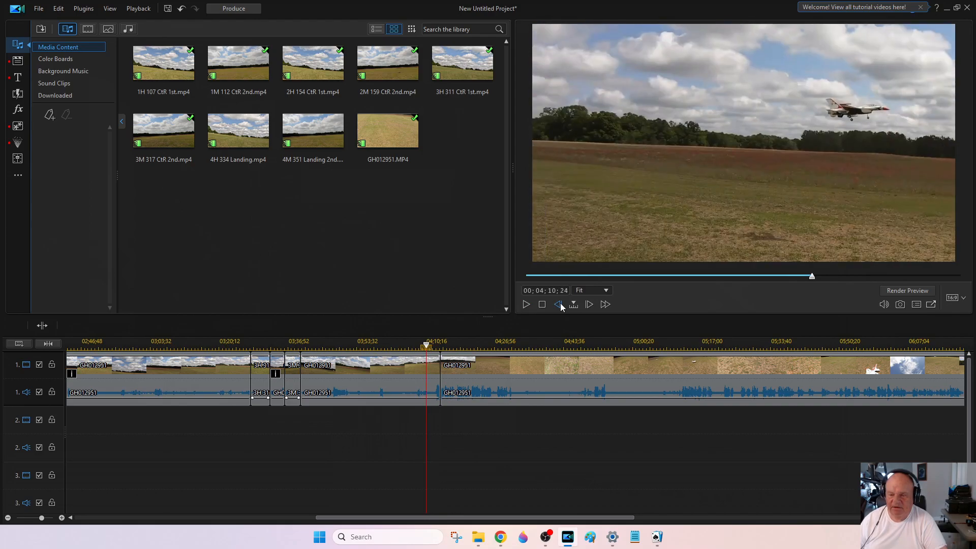
click(559, 305)
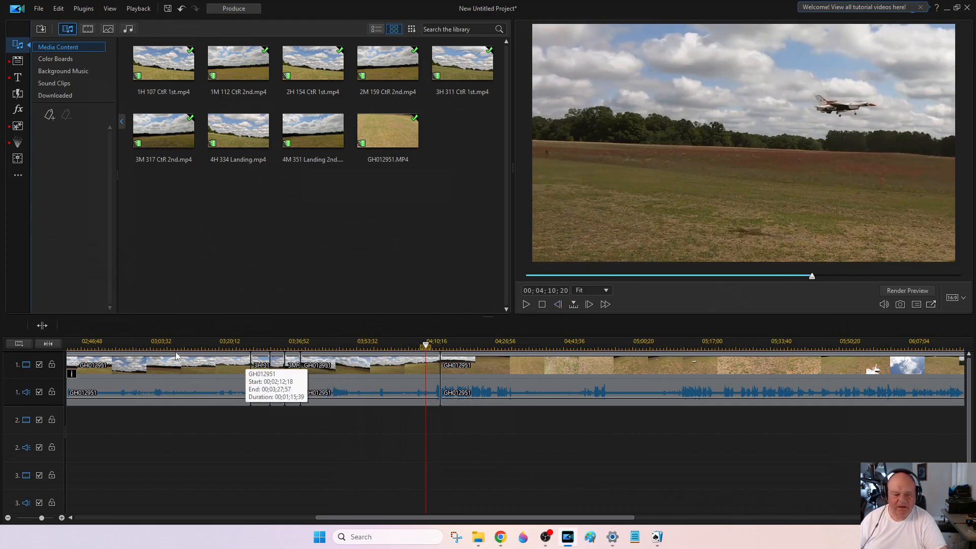
click(42, 325)
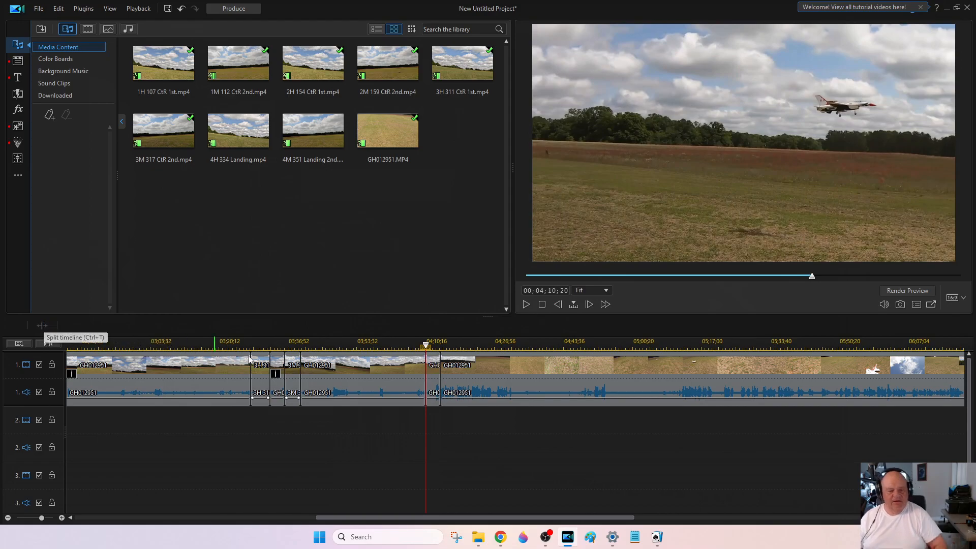
- Crop the GH012951 segment between 00;03;39;56 and 00;04;10;20 to a width and height scale of 0.864
click(354, 366)
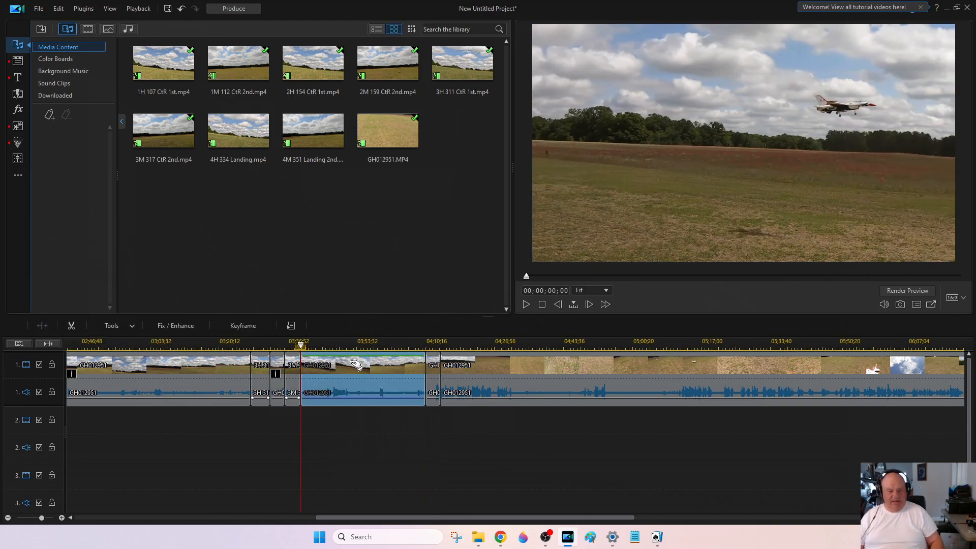
click(131, 328)
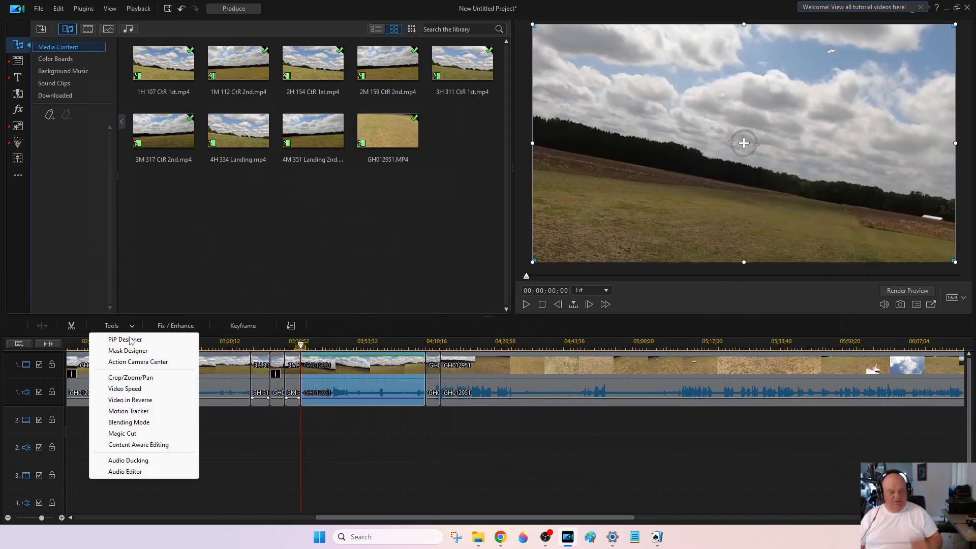
click(140, 380)
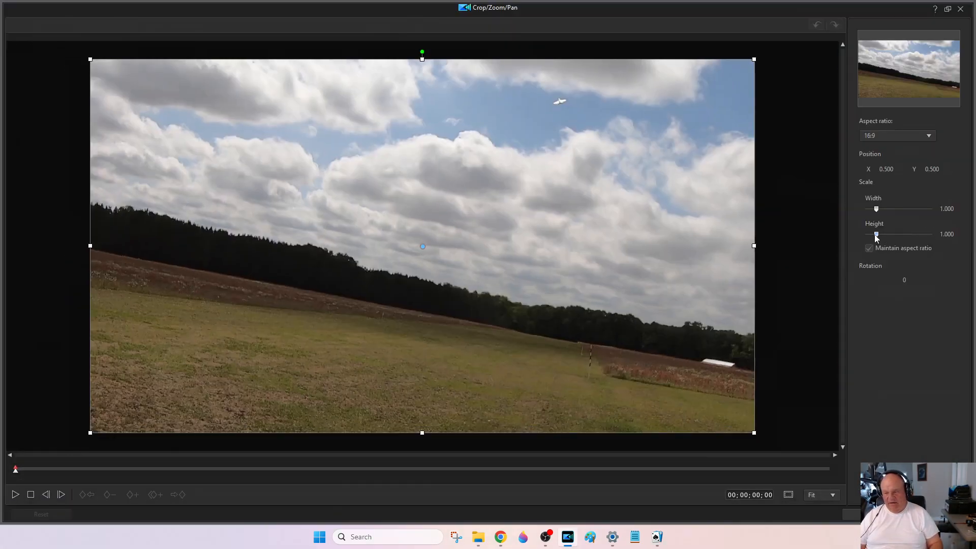
drag(876, 237, 875, 238)
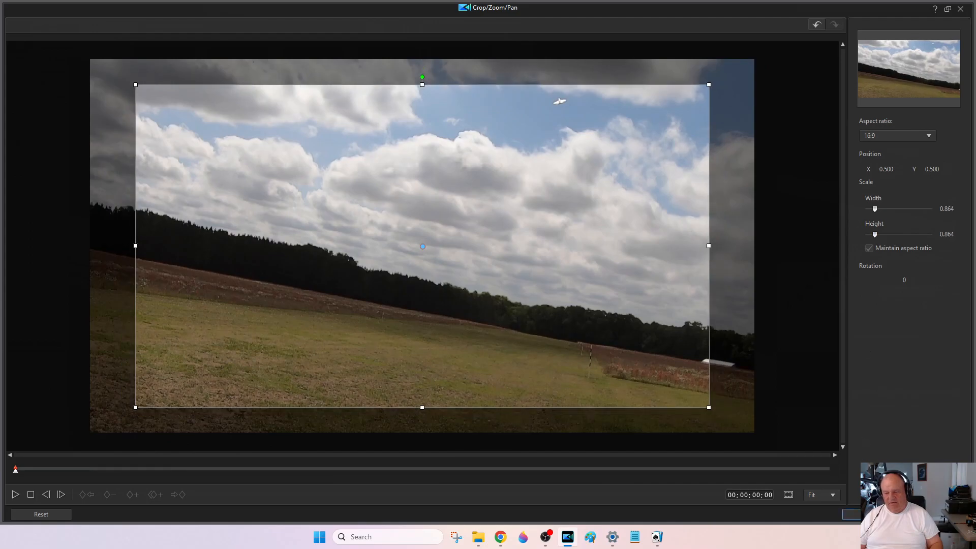
click(872, 514)
- Play the end of the cropped GH012951 segment, split it at 00;04;07;32, and play on through the landing
click(405, 348)
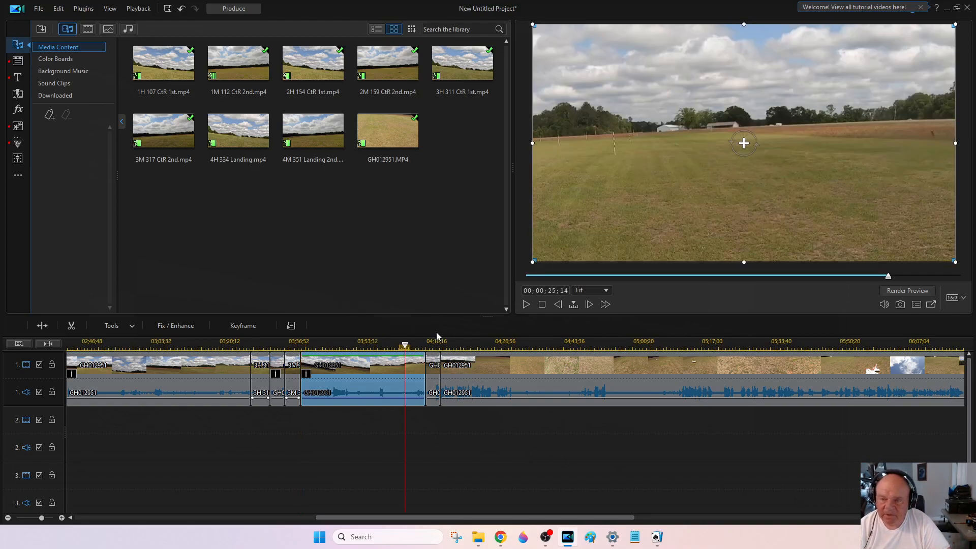
key(space)
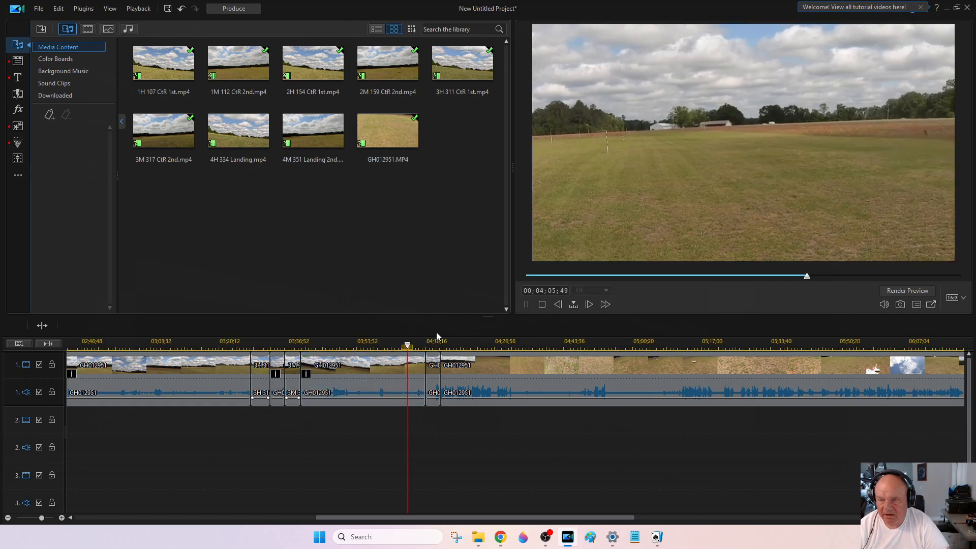
key(space)
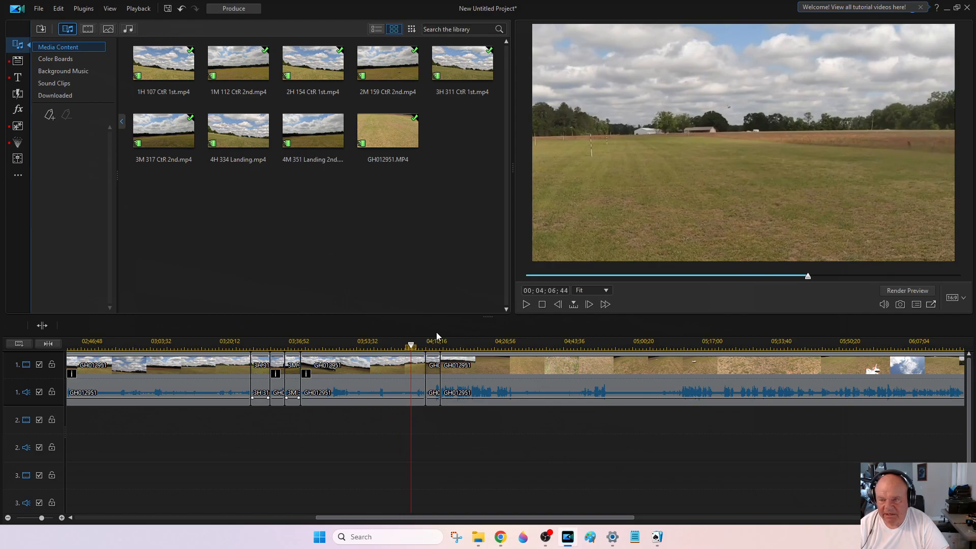
key(space)
key(space)
click(47, 344)
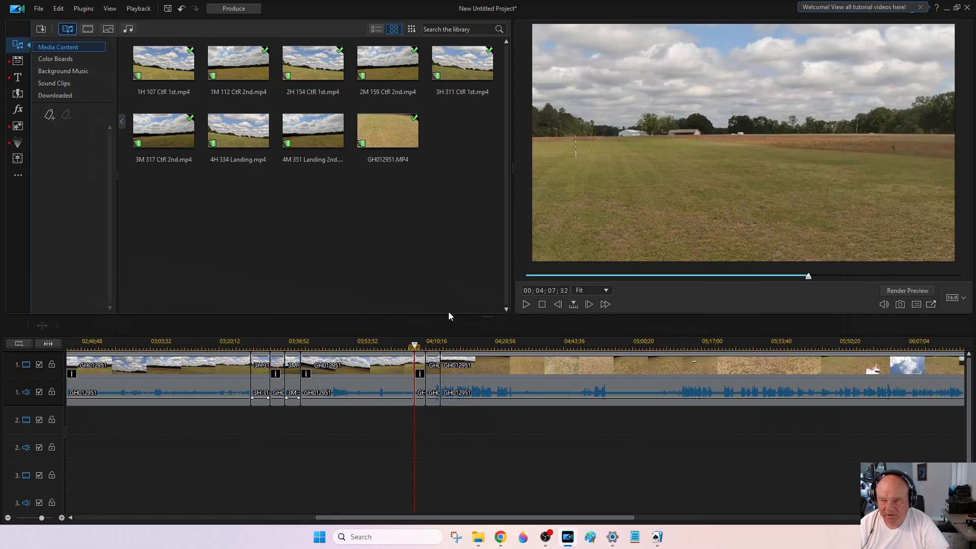
key(space)
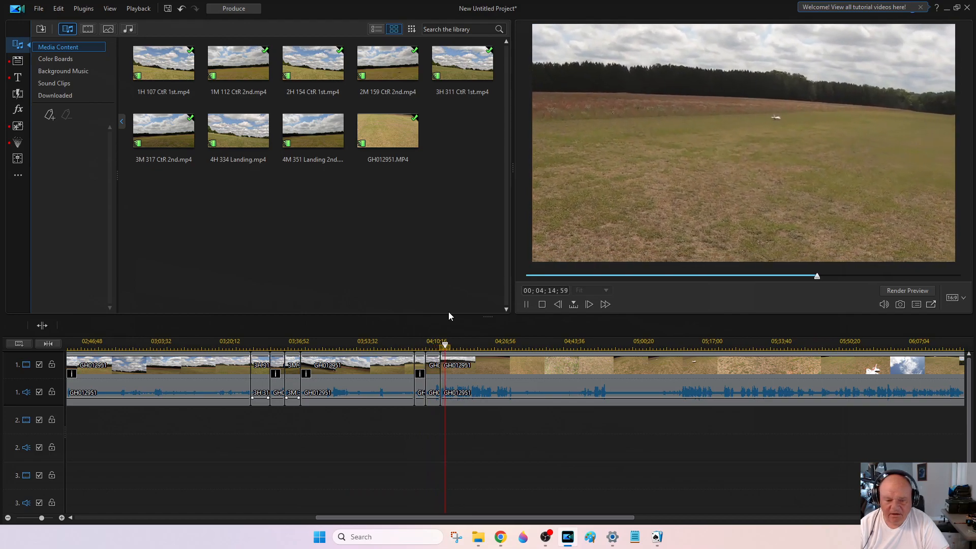
key(space)
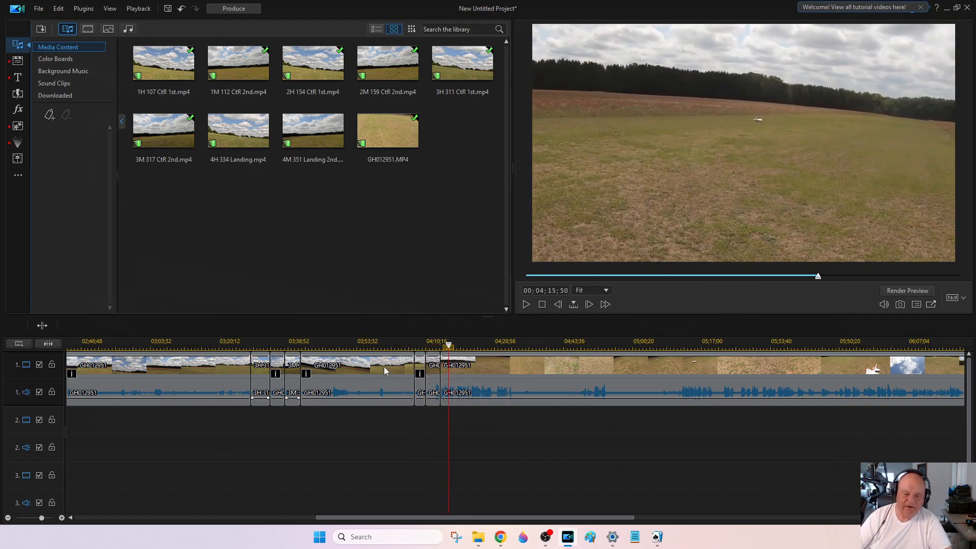
- Copy the GH012951 segment between 00;04;07;32 and 00;04;10;20 and paste-insert it at 00;04;13;48, moving all clips
click(381, 346)
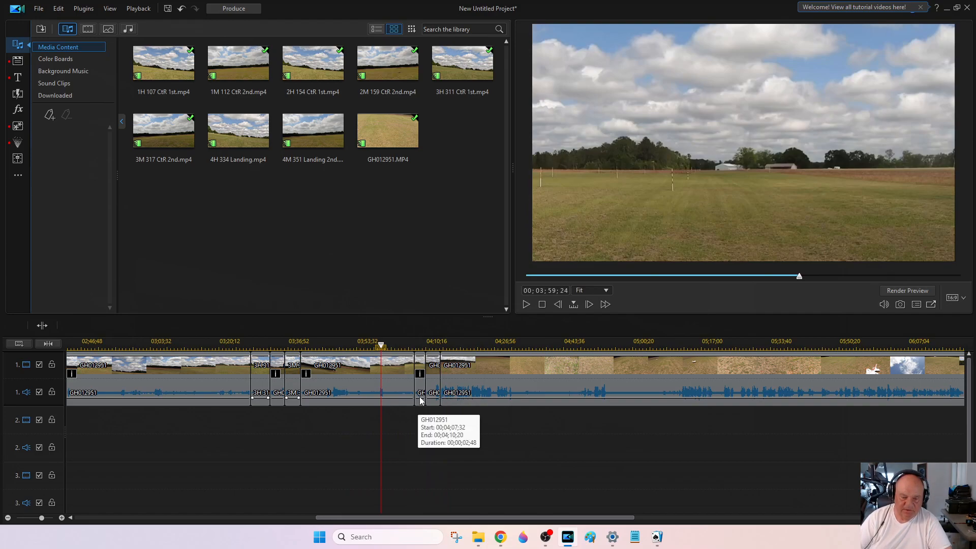
click(419, 397)
right_click(419, 397)
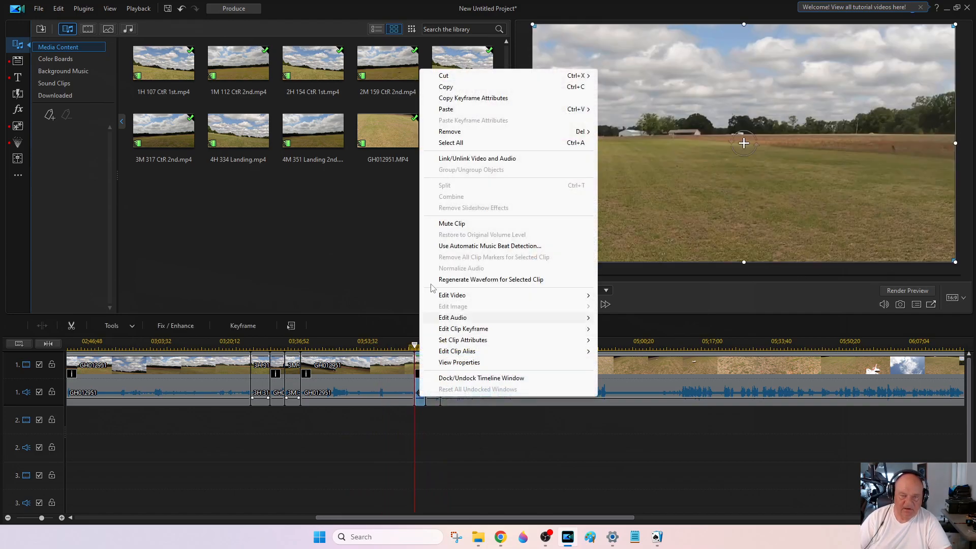
click(446, 87)
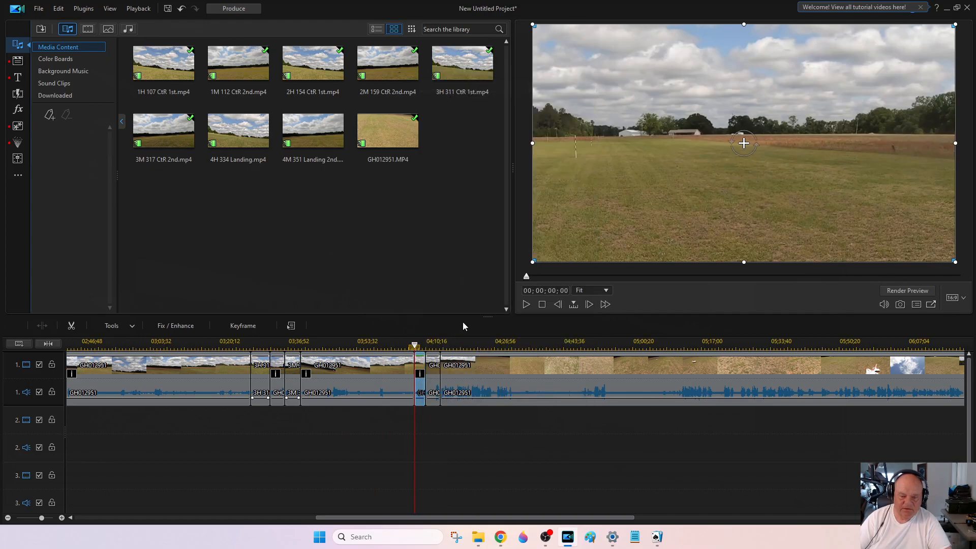
click(473, 375)
right_click(473, 374)
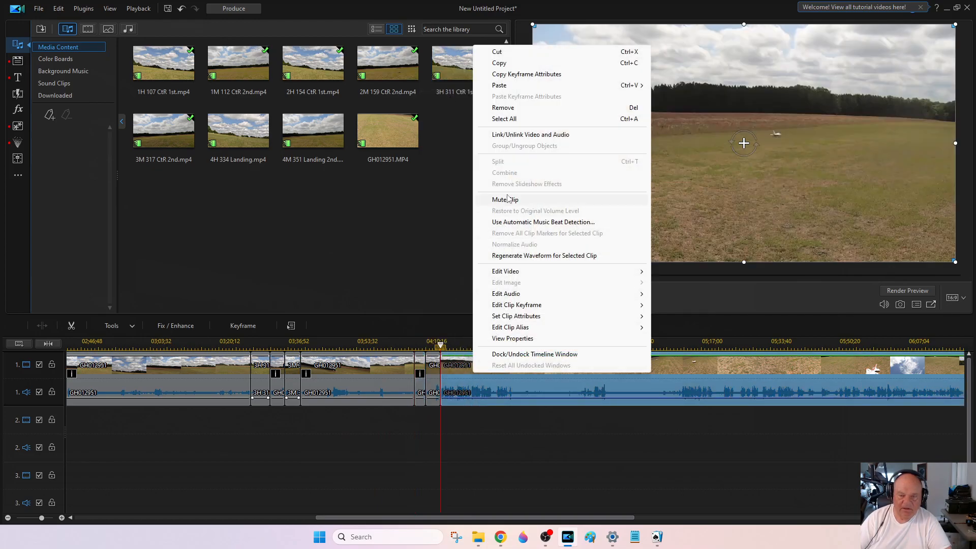
mouse_move(529, 86)
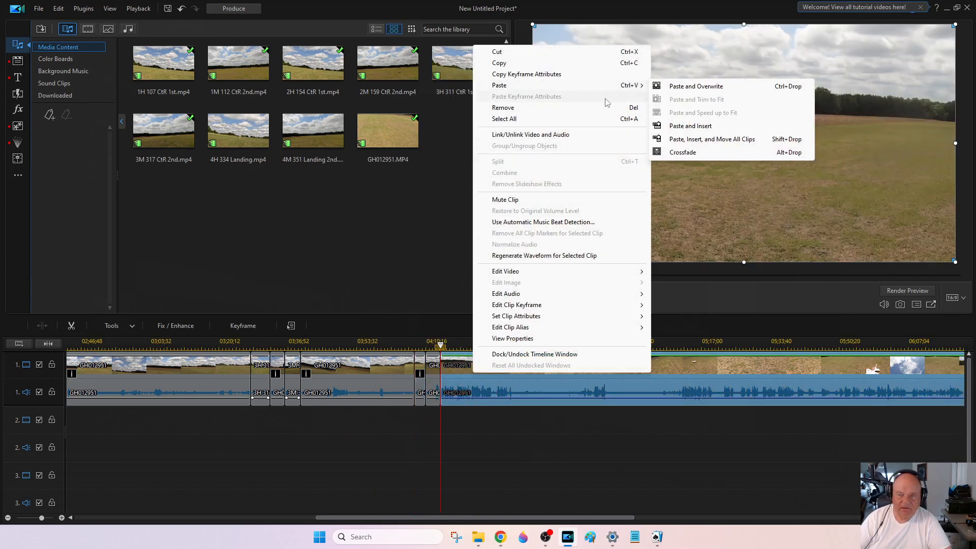
click(717, 138)
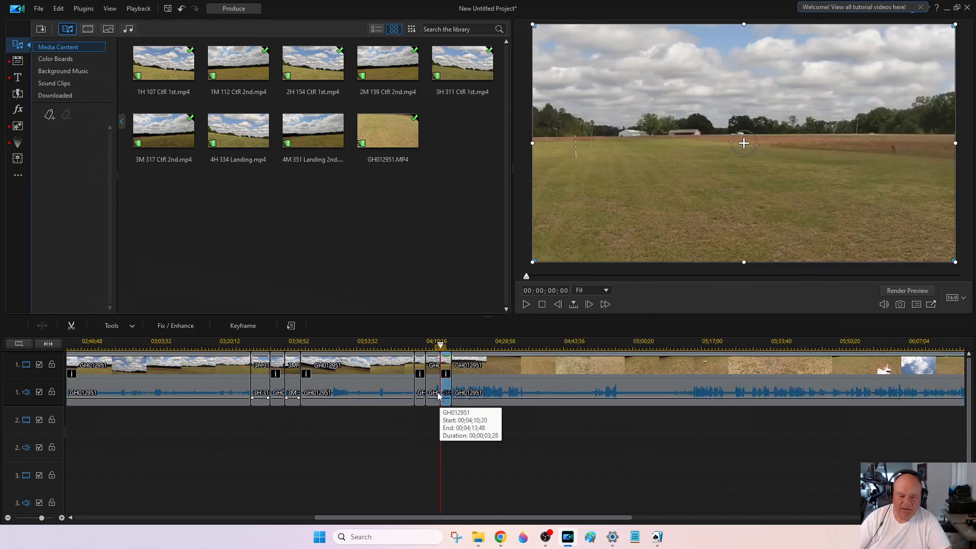
- Copy the GH012951 segment between 00;04;10;20 and 00;04;13;48 and paste-insert it directly after the first pasted copy, moving all clips
click(435, 395)
right_click(435, 395)
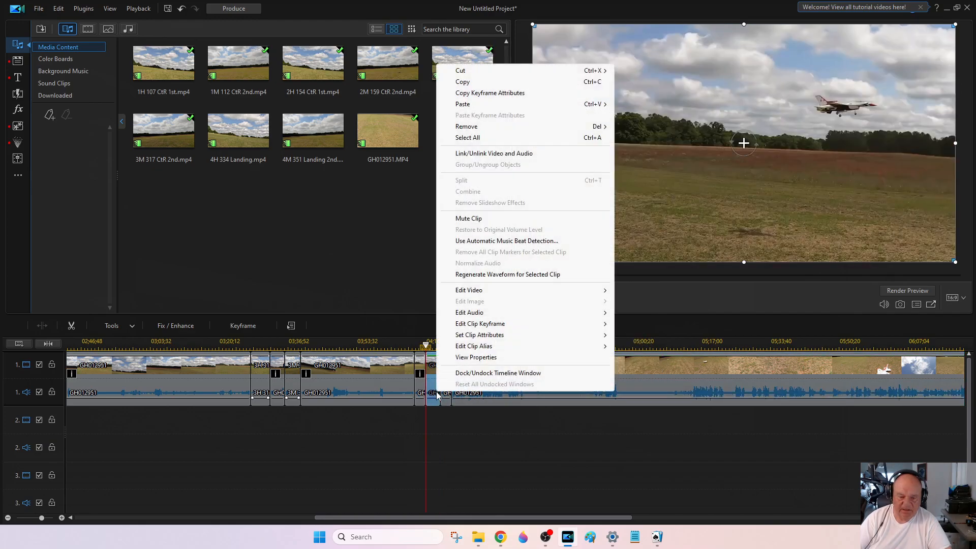
click(477, 82)
click(501, 376)
right_click(500, 375)
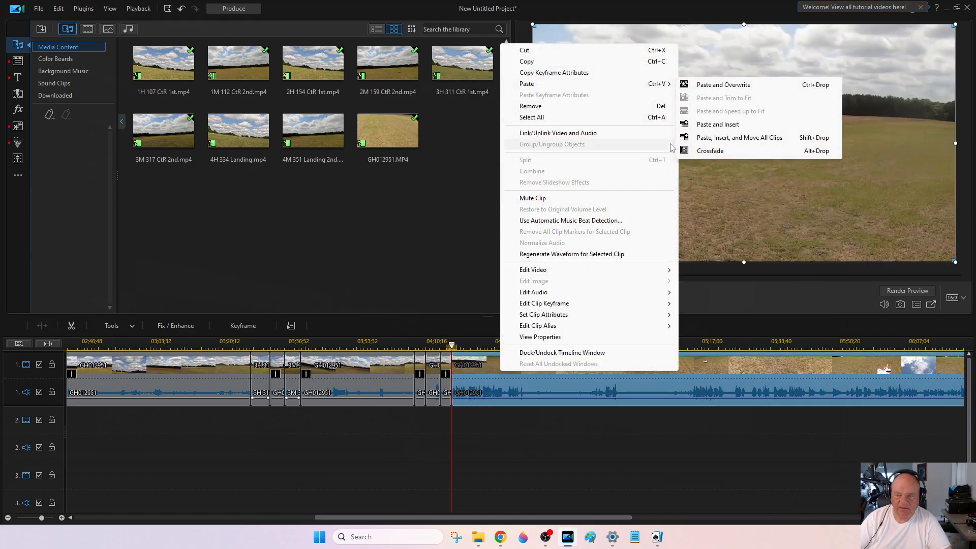
mouse_move(669, 85)
click(740, 138)
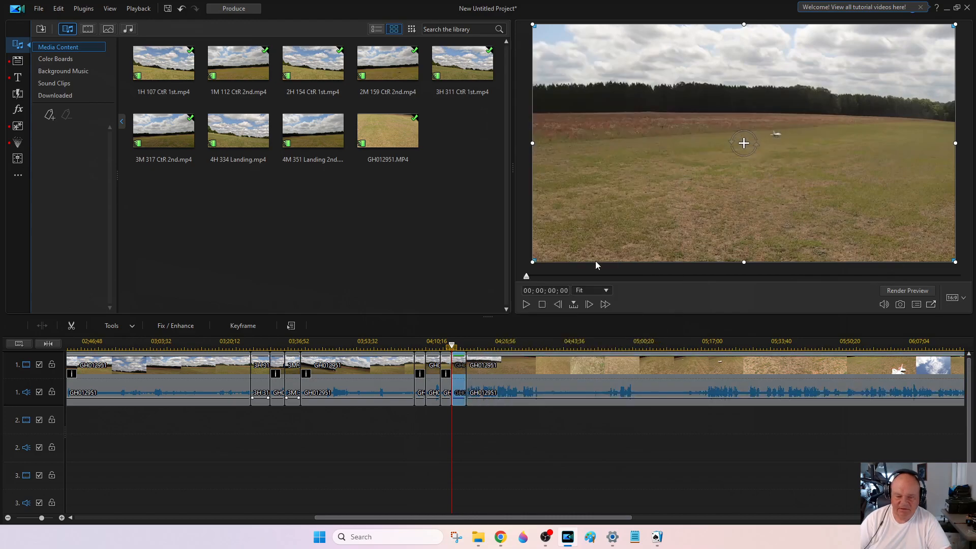
- Slow the first pasted GH012951 copy to a speed multiplier of 0.520 and select the second pasted copy
click(445, 382)
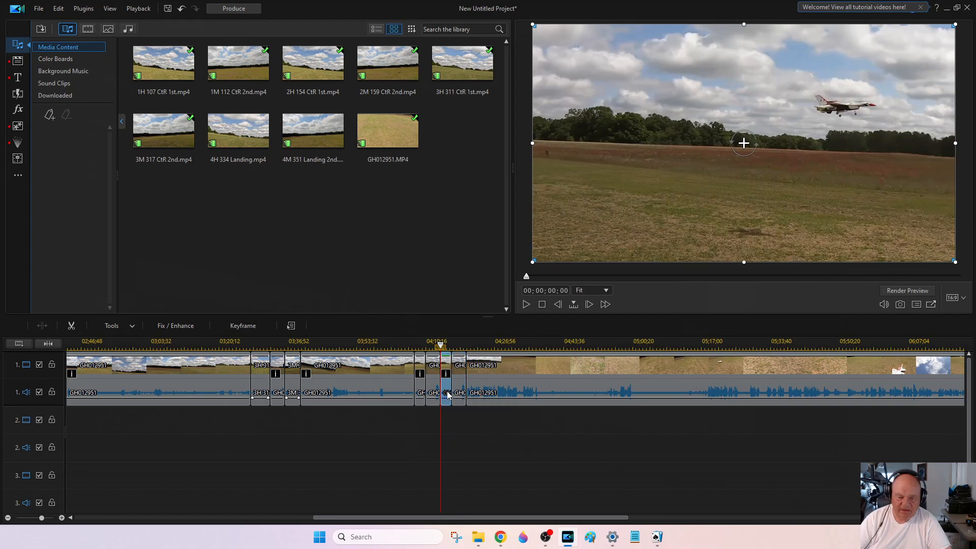
click(113, 328)
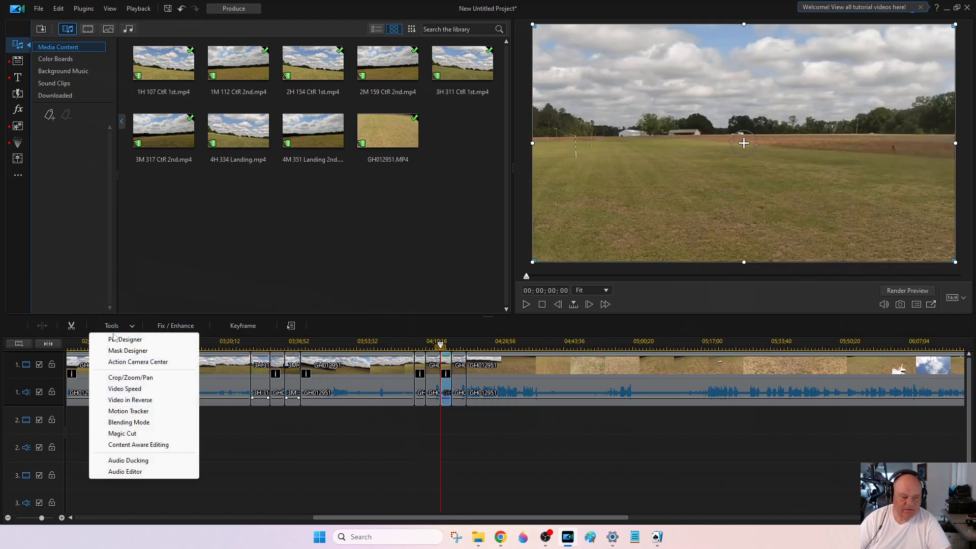
click(114, 389)
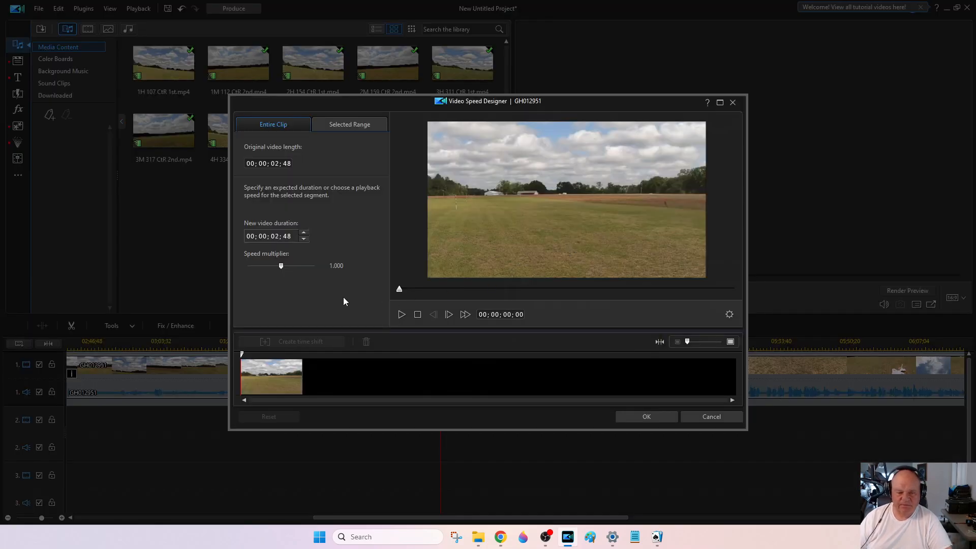
drag(282, 265, 269, 265)
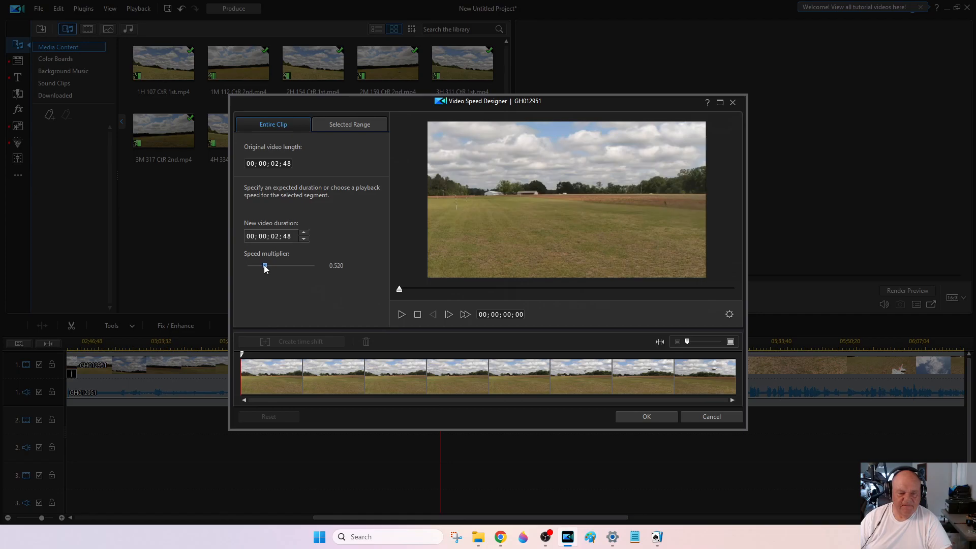
drag(264, 269, 264, 268)
click(664, 419)
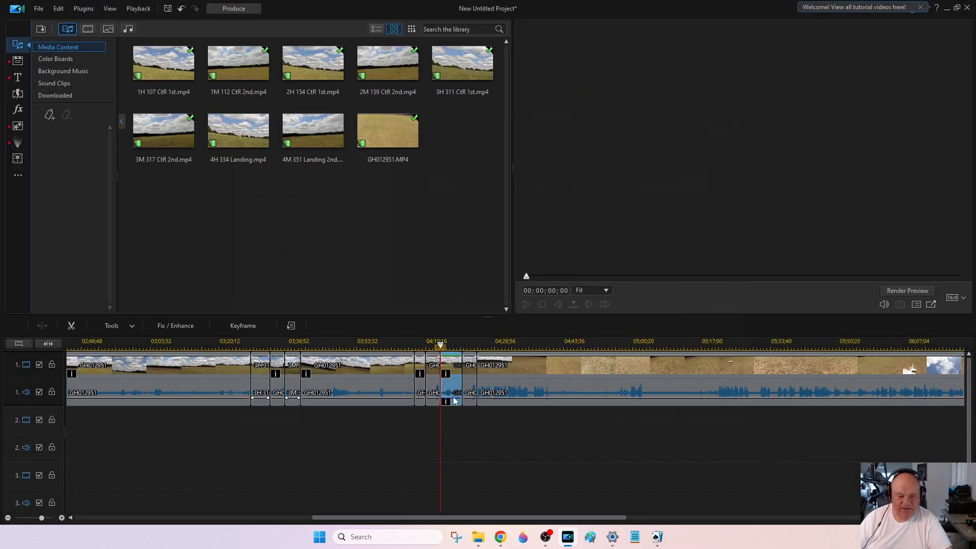
click(471, 386)
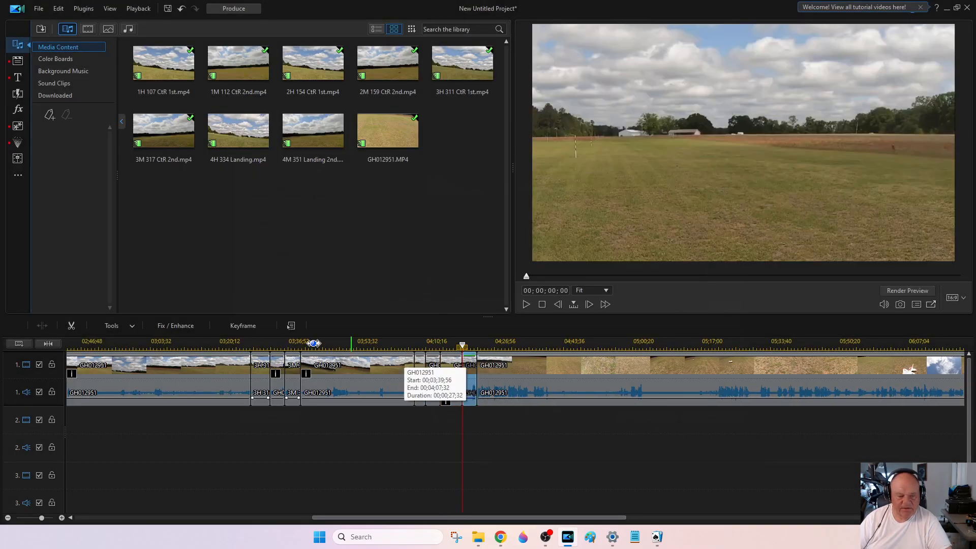
click(116, 327)
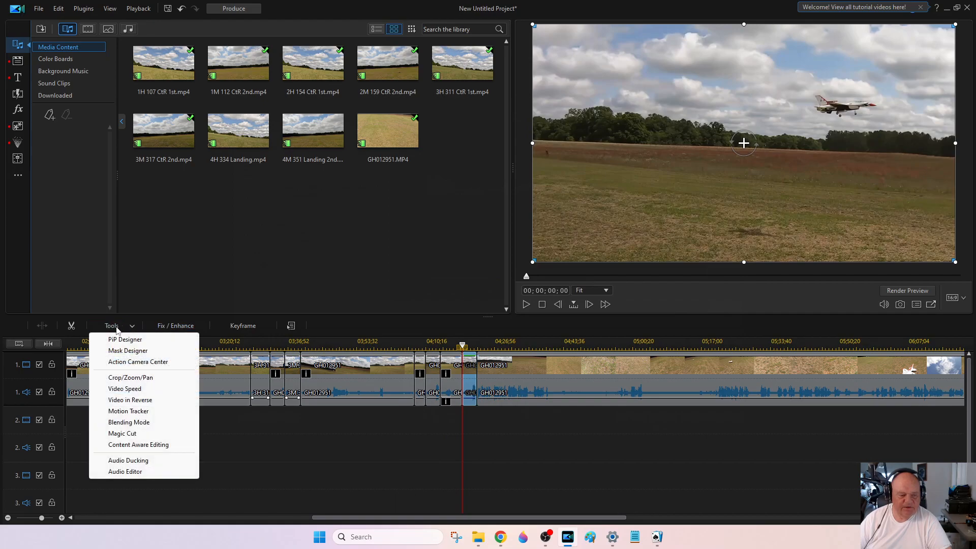
click(126, 379)
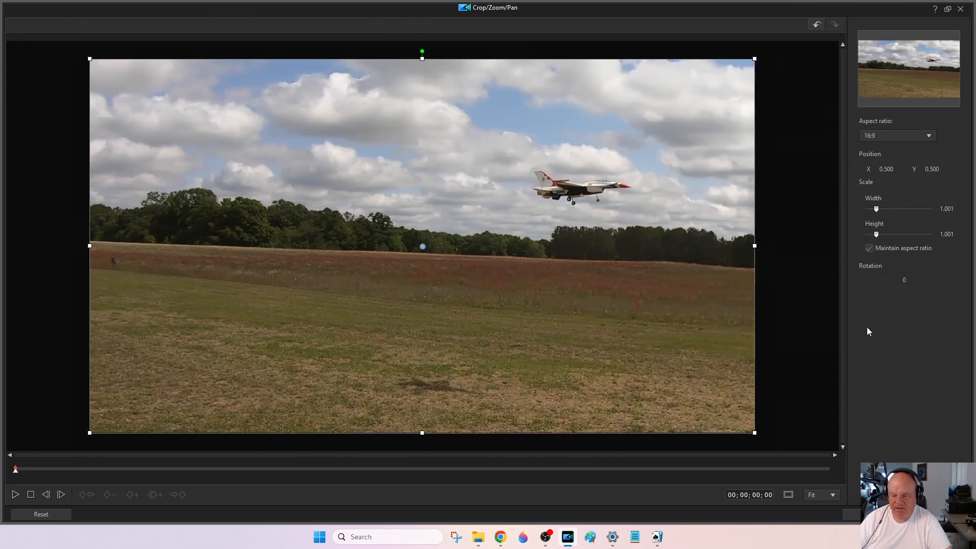
key(Escape)
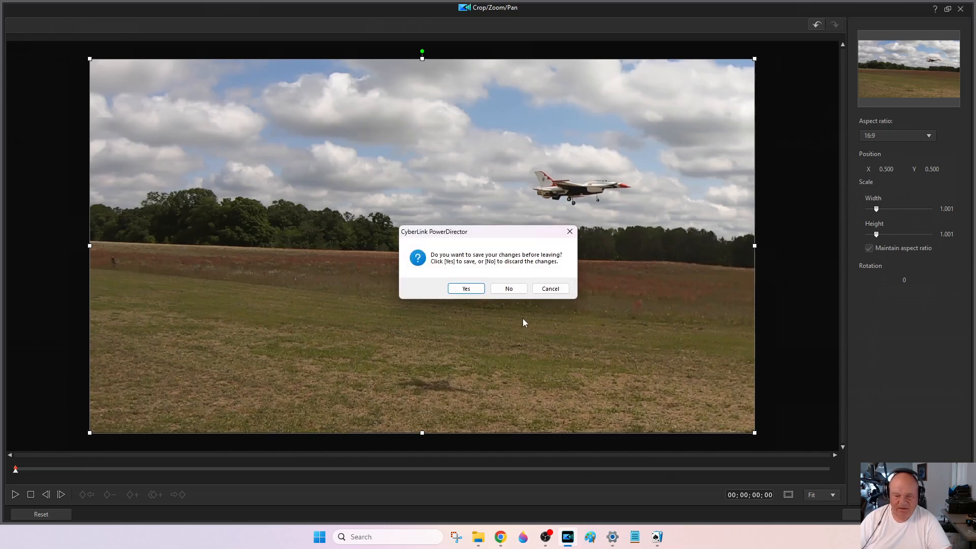
click(515, 293)
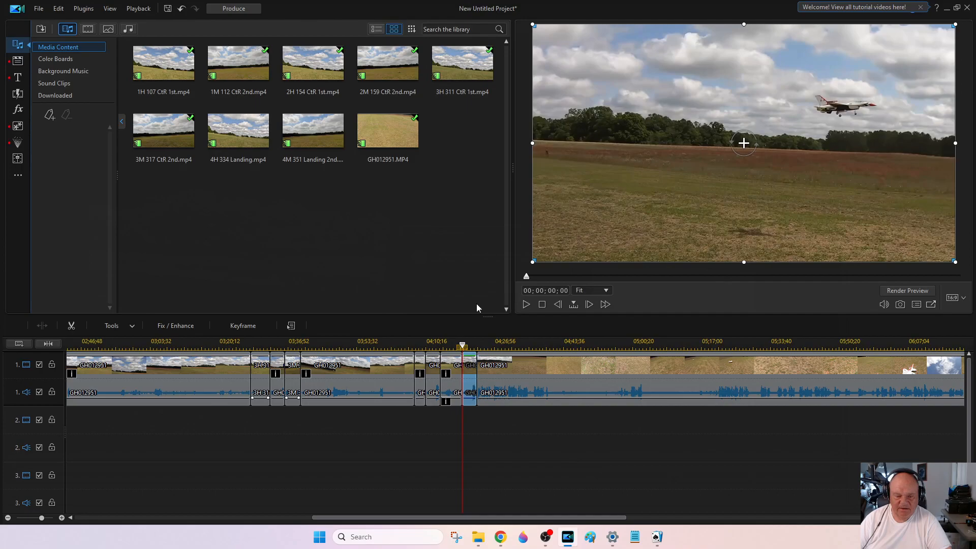
- Slow the second pasted GH012951 copy to a speed multiplier of 0.500 for the entire clip
click(113, 326)
click(122, 391)
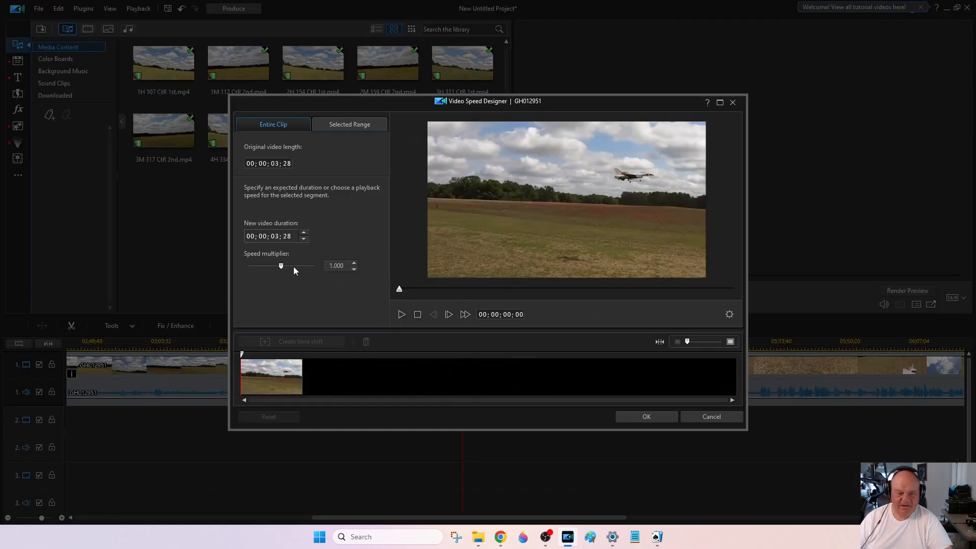
drag(279, 265, 265, 268)
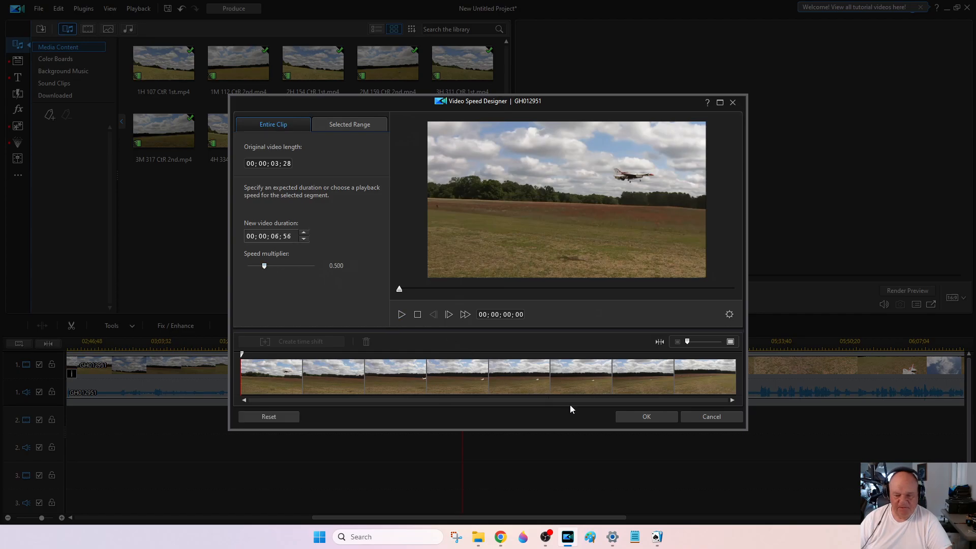
click(628, 417)
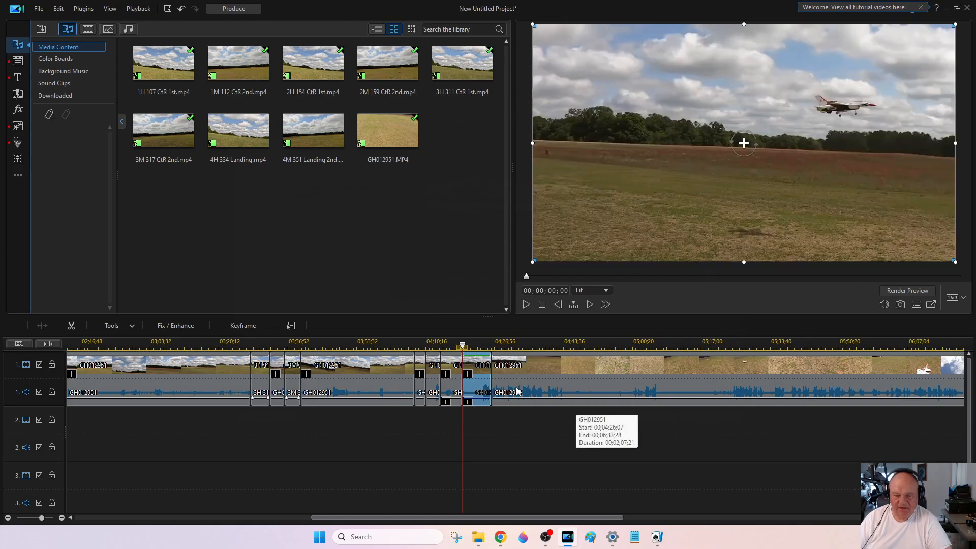
- Play the landing from shortly before 00;04;07;32 through both slowed copies and pause at 00;04;29;36
click(411, 345)
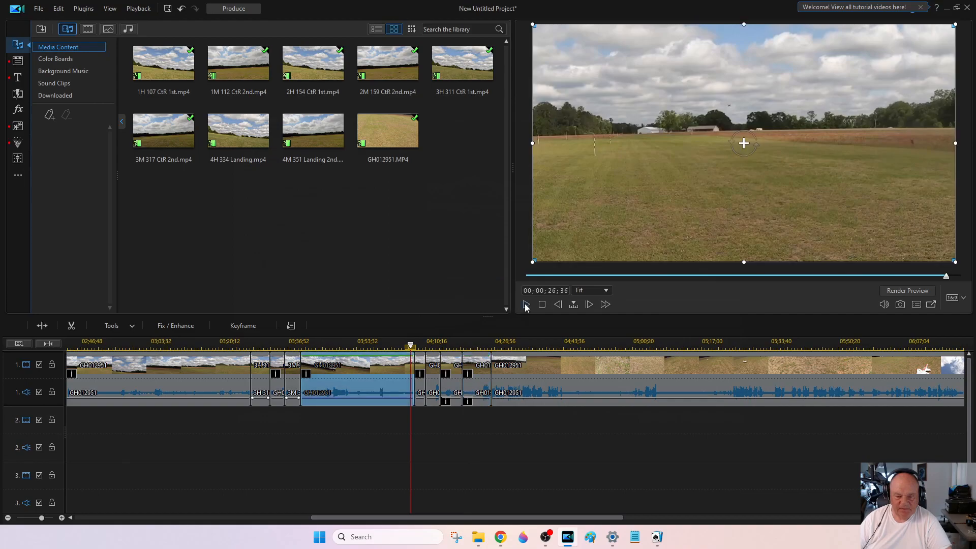
click(526, 304)
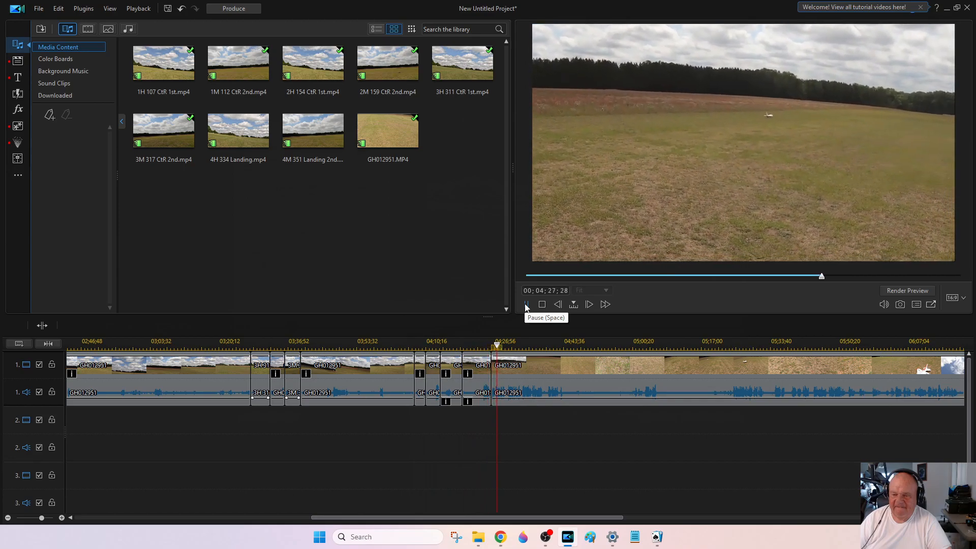
click(526, 304)
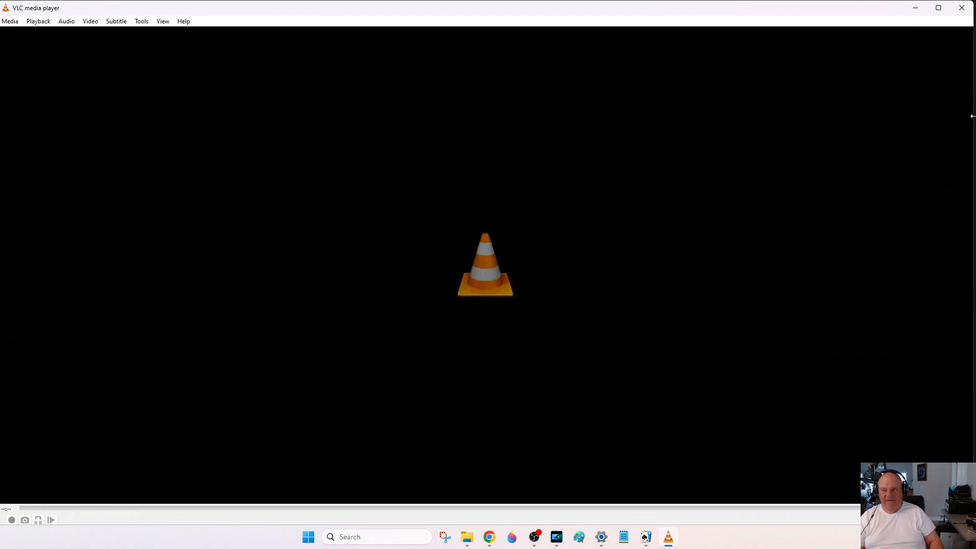
- Preview 4M 351 Landing 2nd.mp4 in VLC media player, close it, and insert the clip after the second slowed copy, moving all clips
click(963, 8)
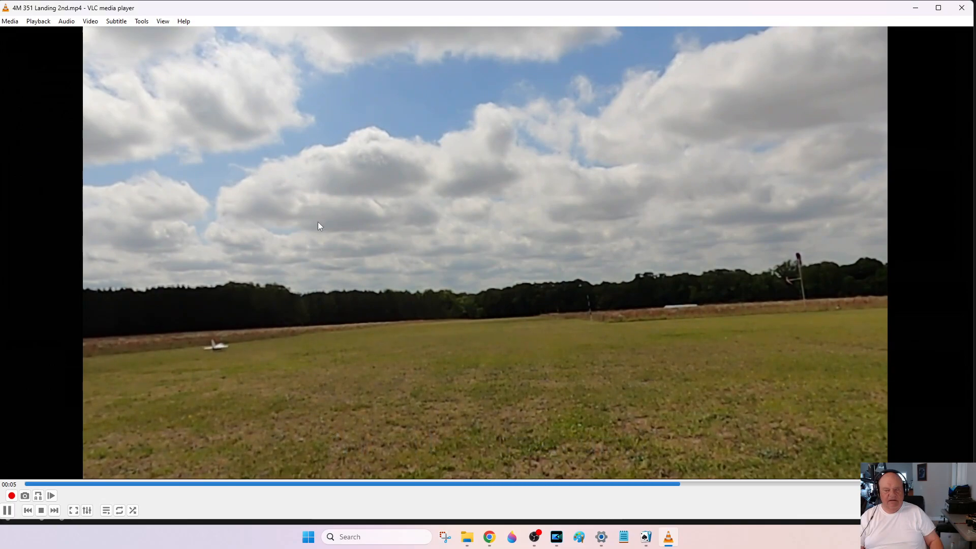
click(964, 9)
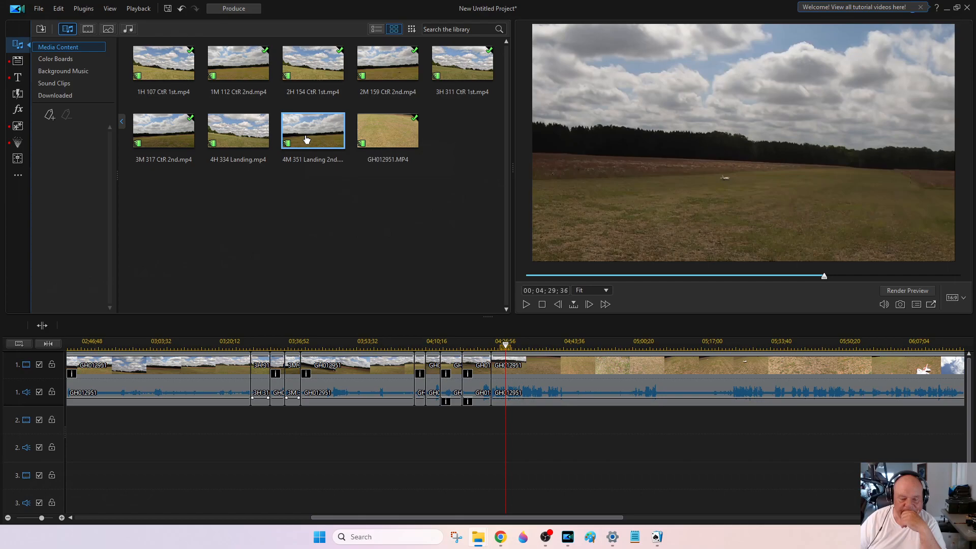
drag(307, 139, 489, 372)
click(547, 406)
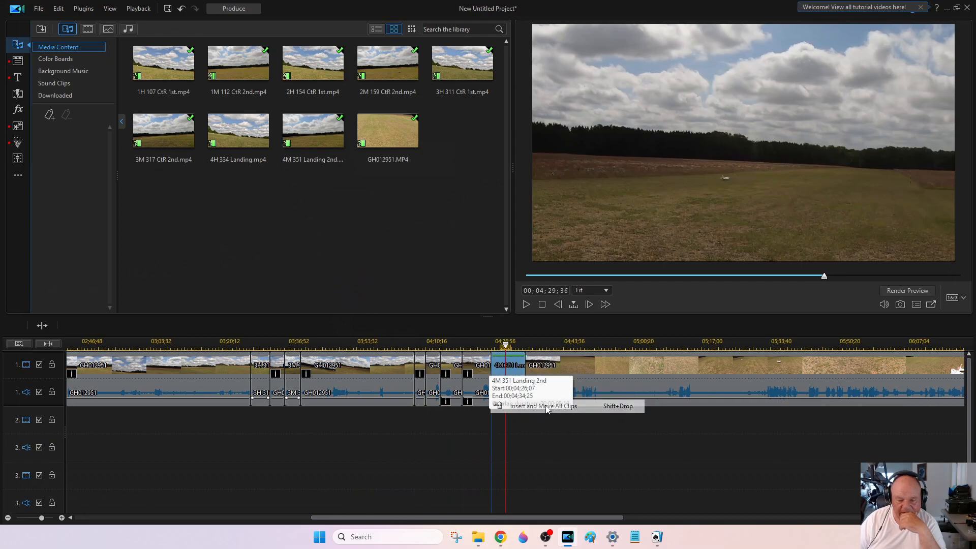
- Play the landing sequence from 00;04;02;25 and split the 4M 351 Landing 2nd clip at 00;04;33;34
click(394, 339)
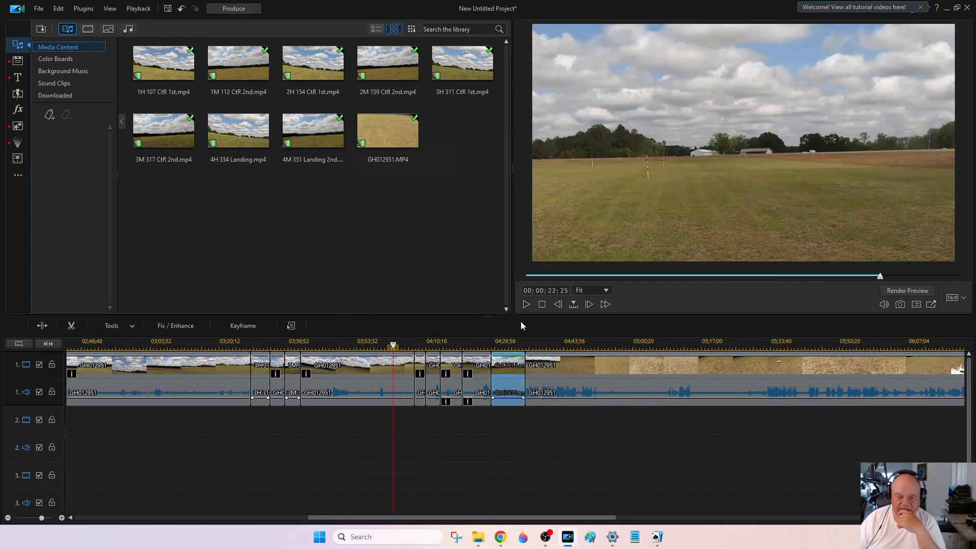
click(526, 306)
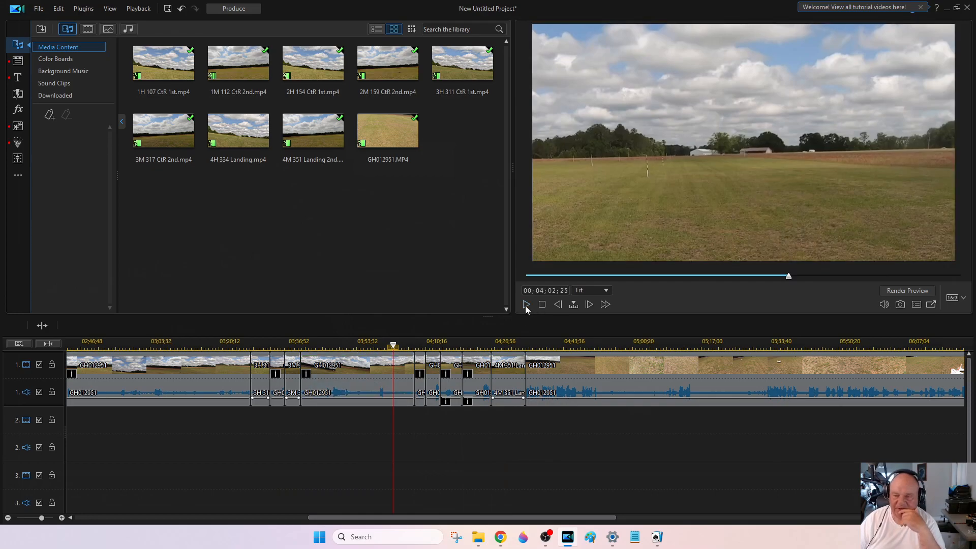
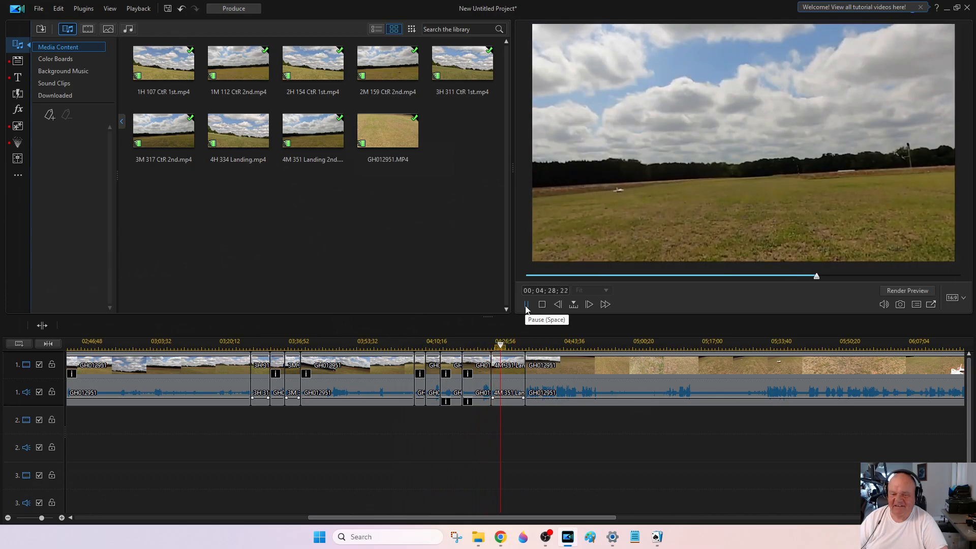
click(526, 305)
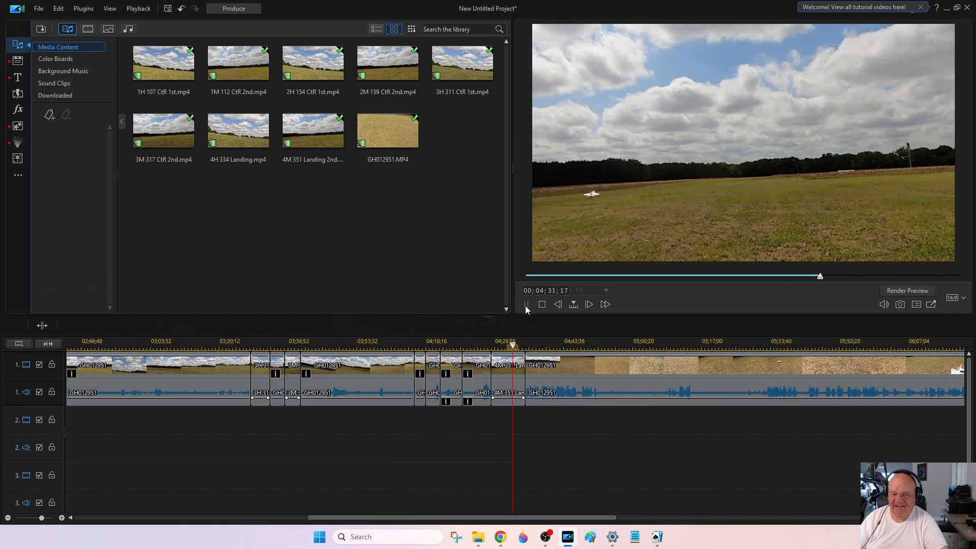
click(526, 305)
click(37, 325)
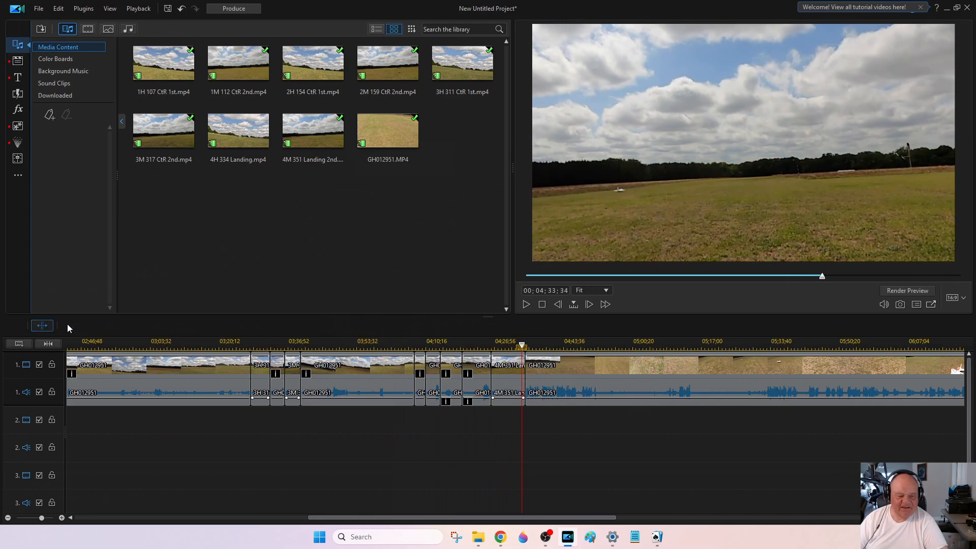
- Remove the leftover end of the 4M 351 Landing 2nd clip after 00;04;33;34, filling the gap and moving all clips
right_click(525, 378)
mouse_move(577, 116)
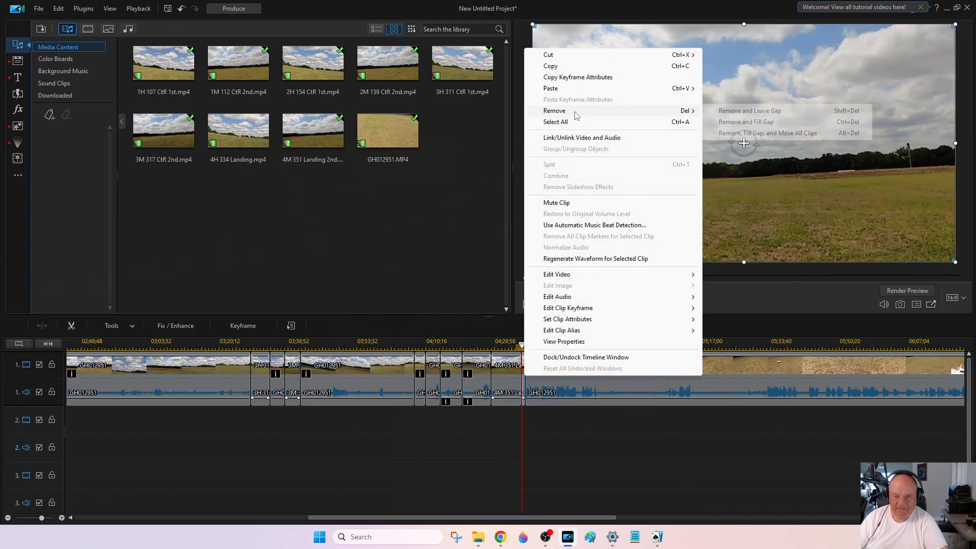
click(728, 134)
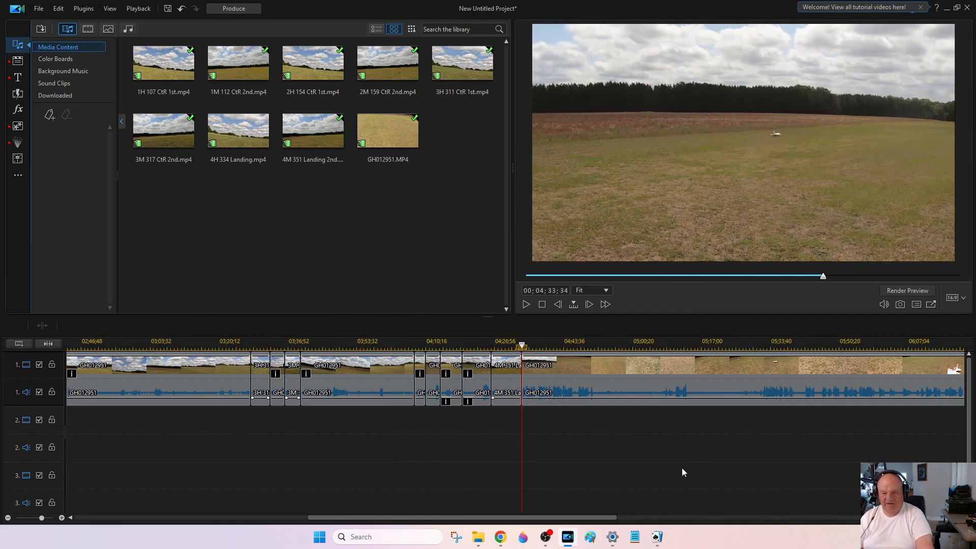
- Review the GH012951 footage following the 4M 351 Landing 2nd clip and split it at 00;04;46;08
key(space)
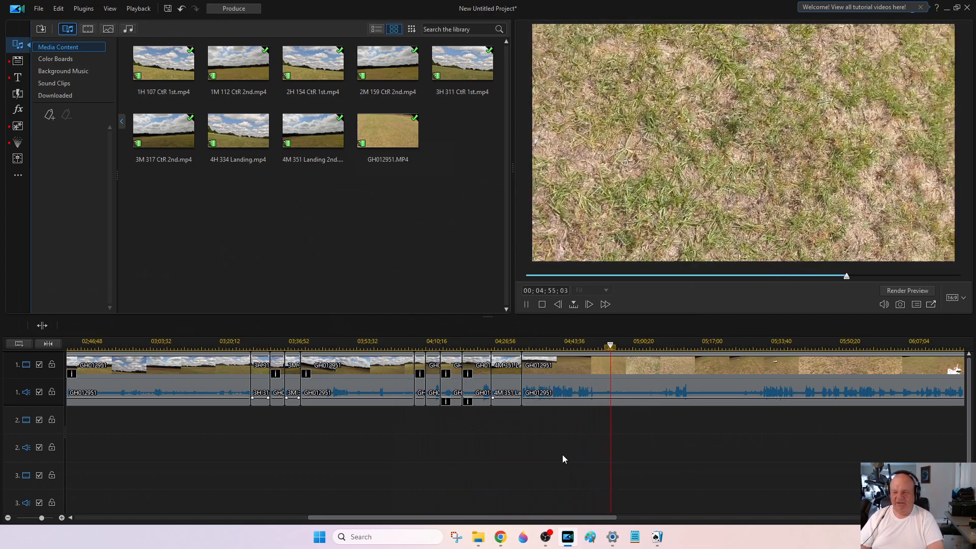
key(space)
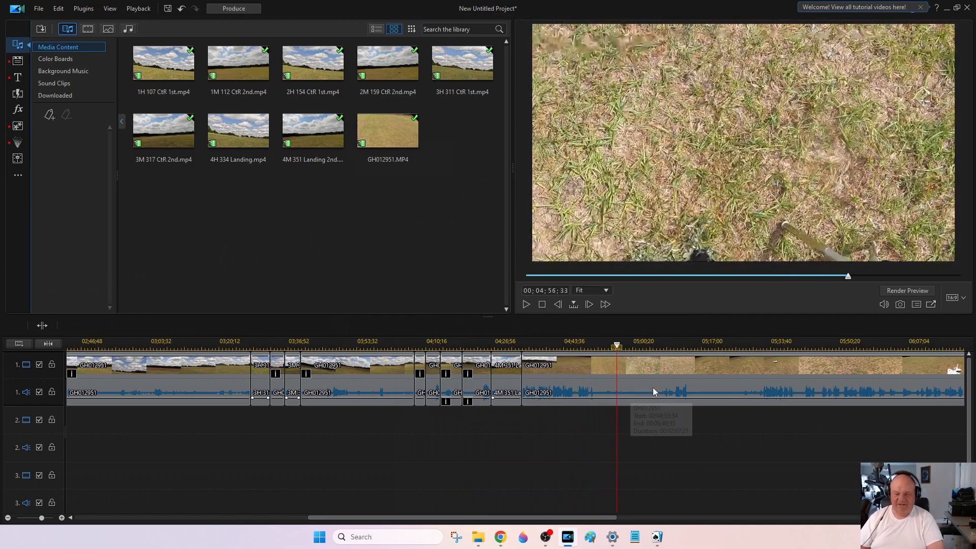
click(588, 346)
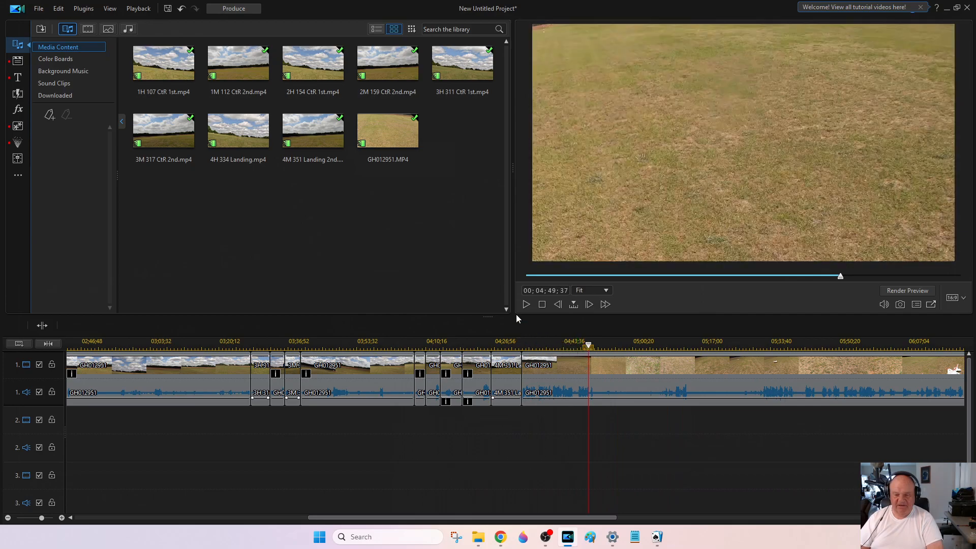
click(573, 345)
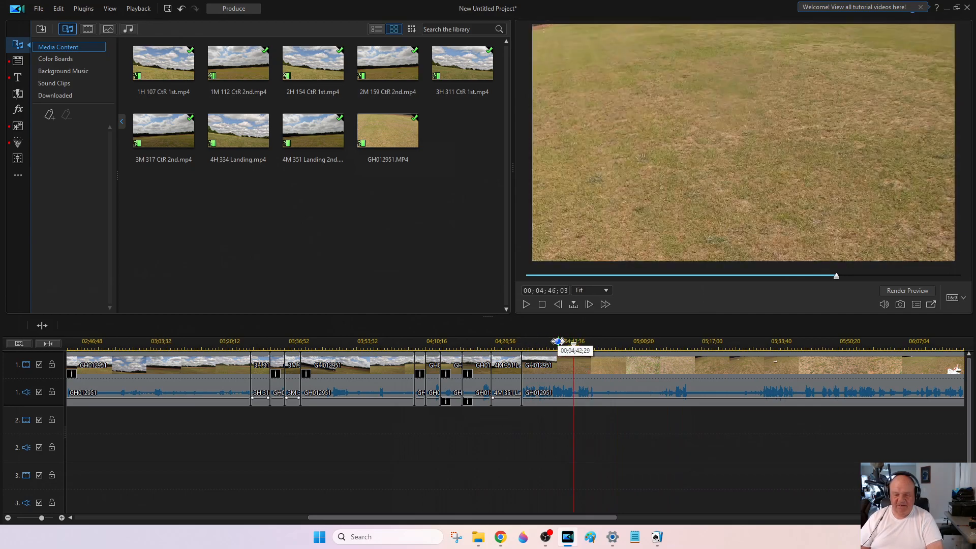
click(525, 308)
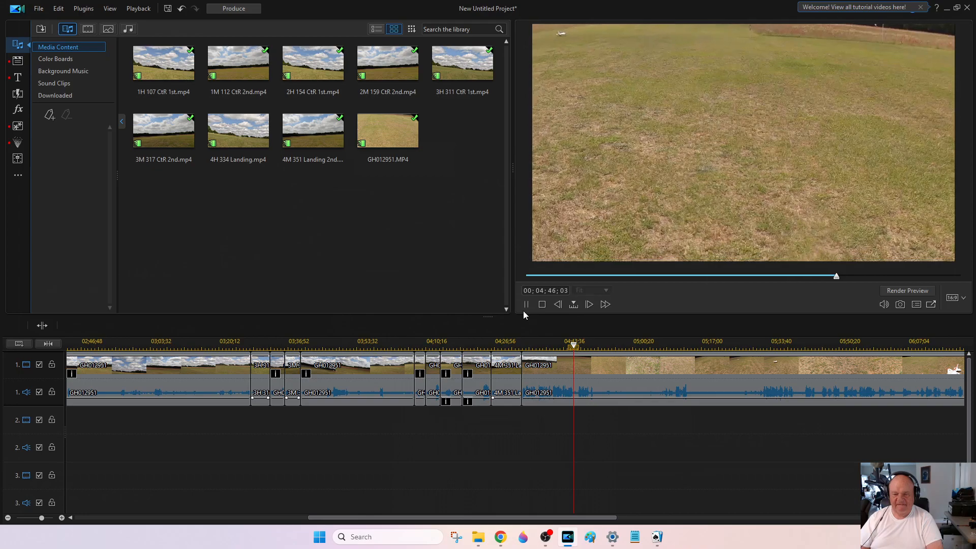
click(557, 347)
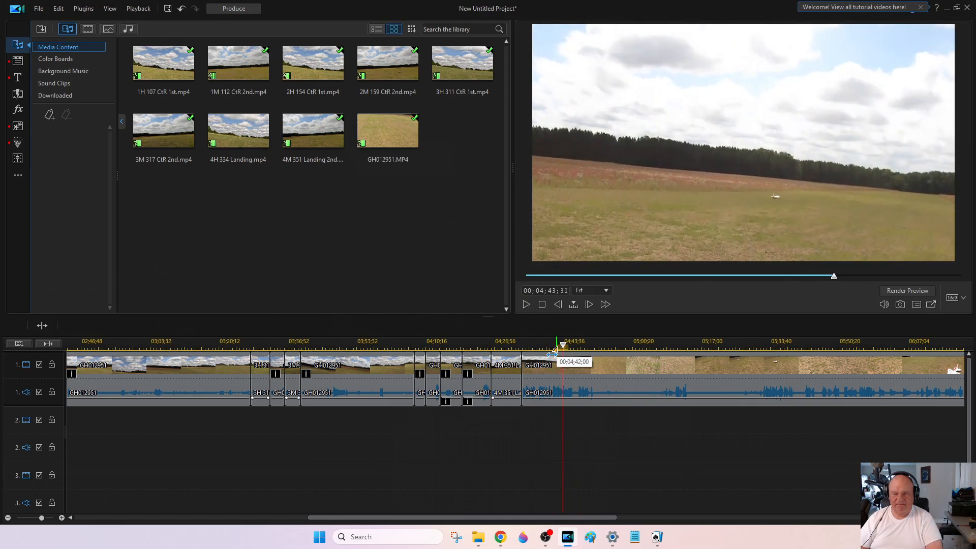
key(space)
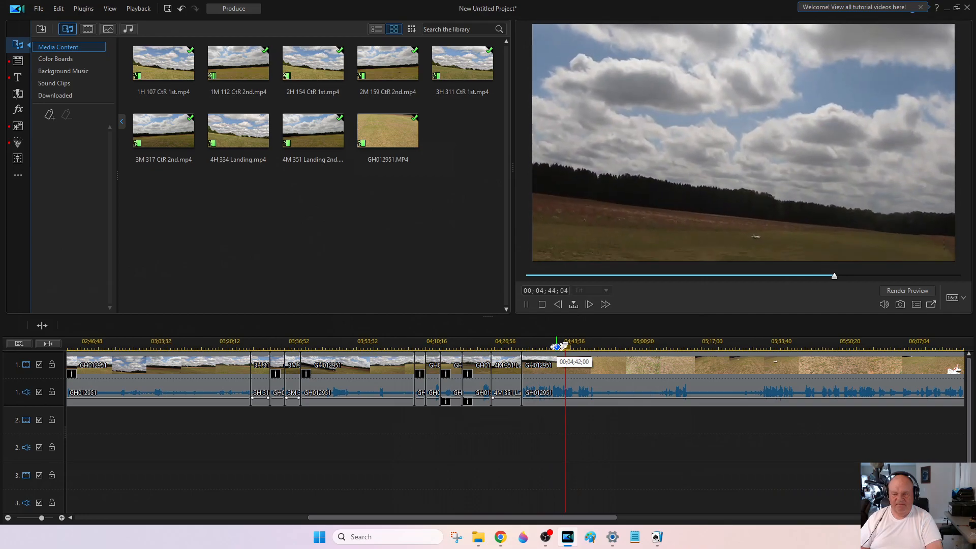
key(space)
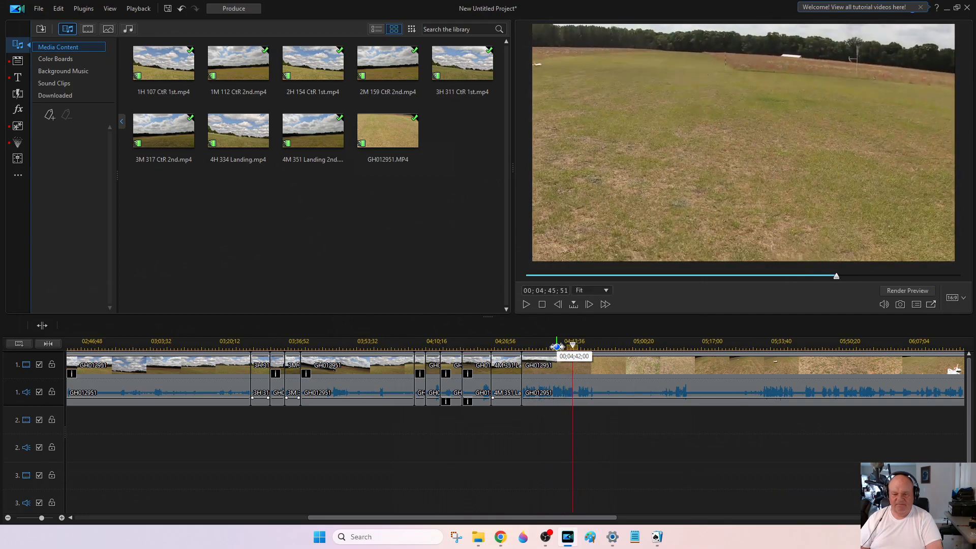
key(space)
key(space)
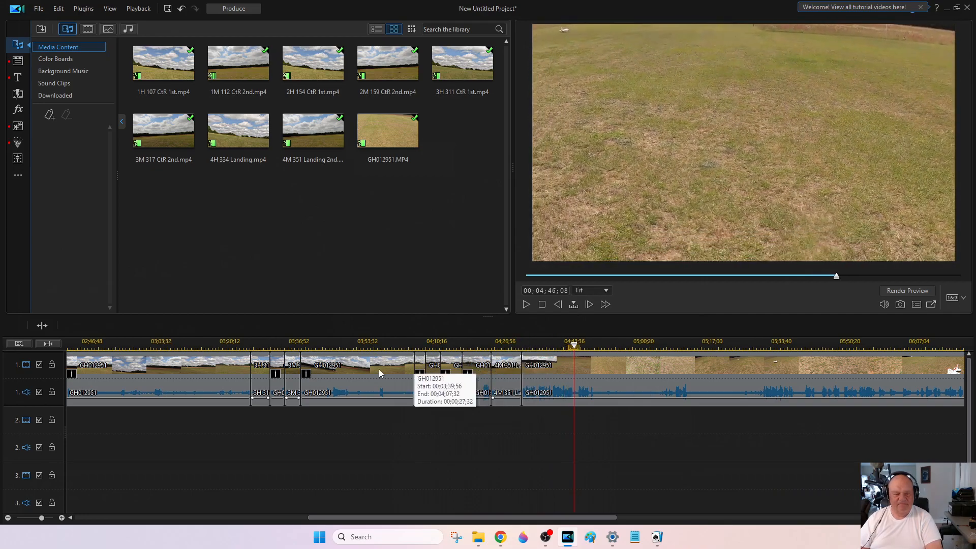
click(46, 328)
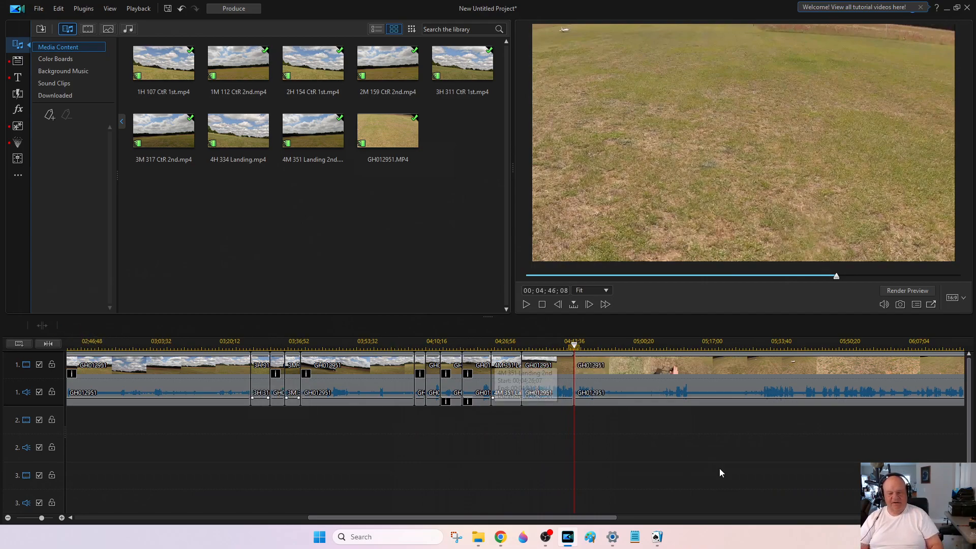
- Play on from 00;04;46;08 to the plane on the grass and split the GH012951 clip at 00;05;32;47
click(527, 304)
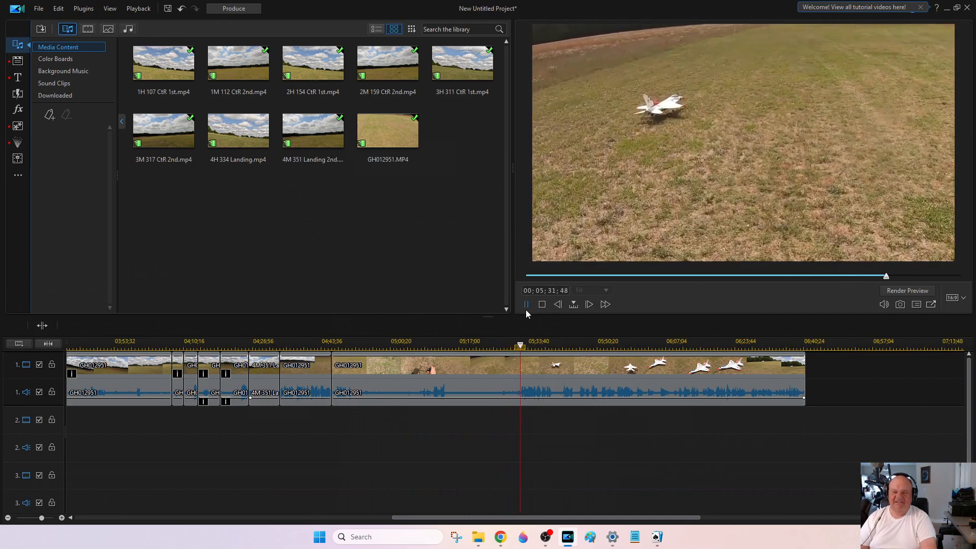
click(527, 310)
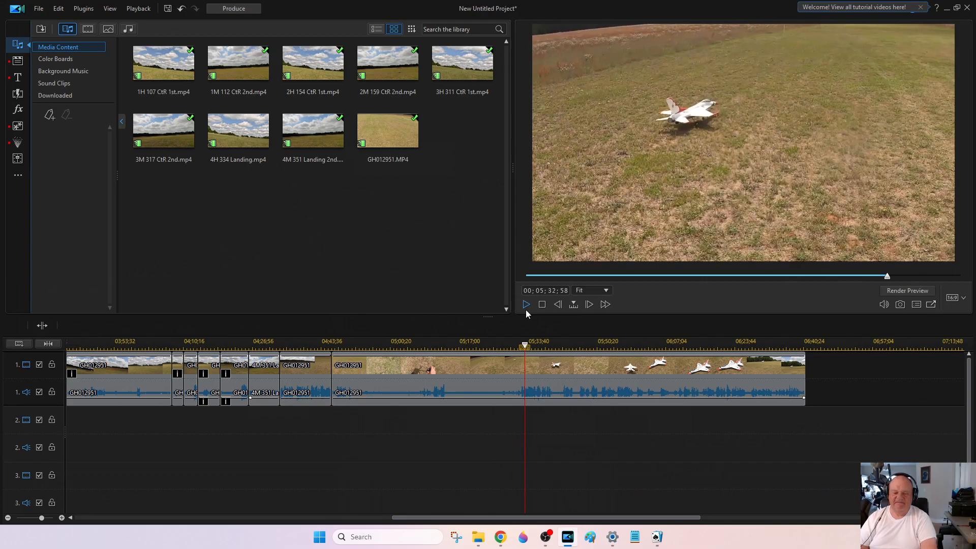
click(526, 305)
click(526, 305)
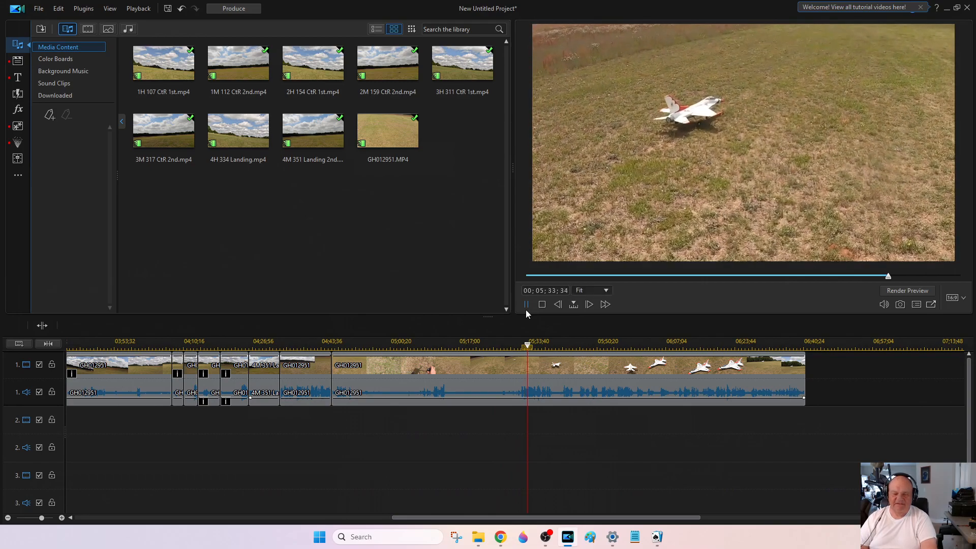
click(514, 345)
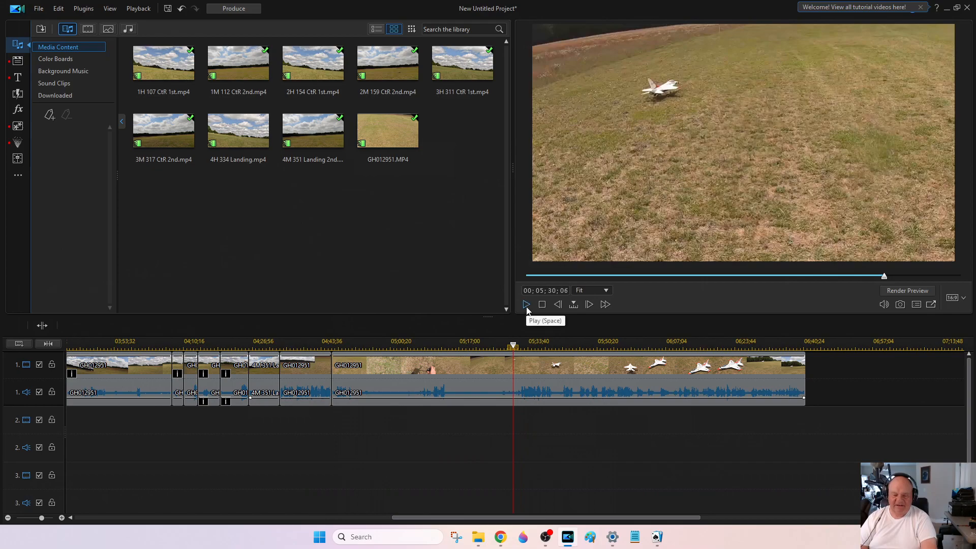
click(527, 308)
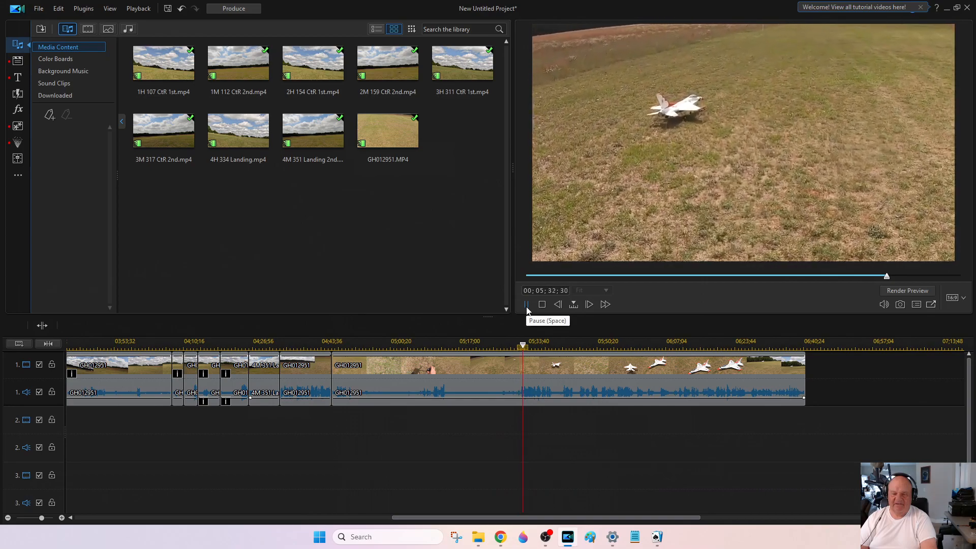
click(528, 308)
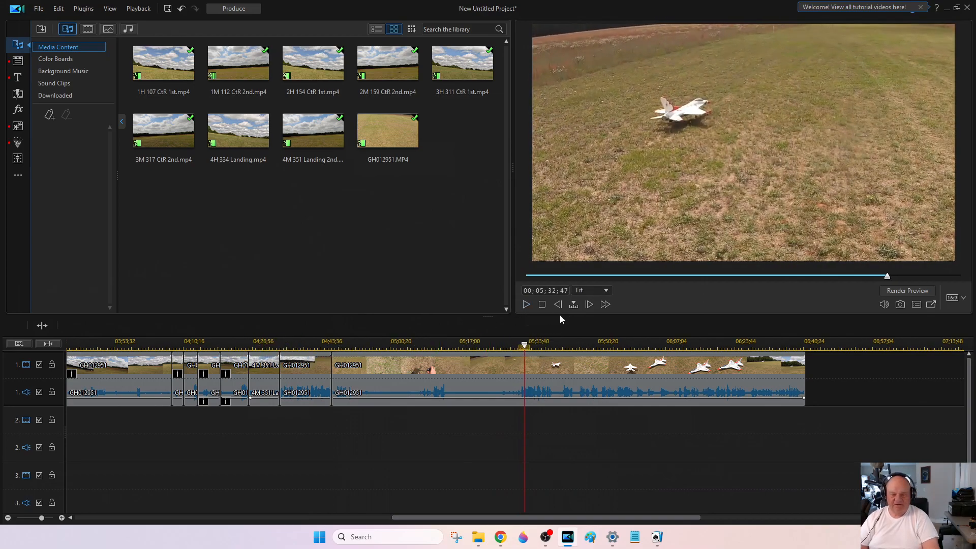
click(46, 329)
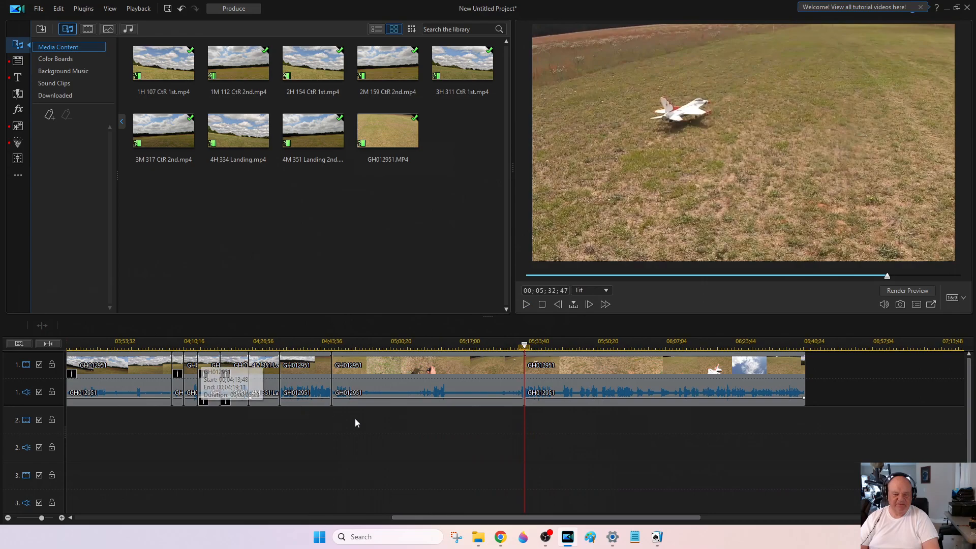
- Remove the GH012951 section between 00;04;46;08 and 00;05;32;47, filling the gap and moving all clips
click(448, 385)
right_click(448, 385)
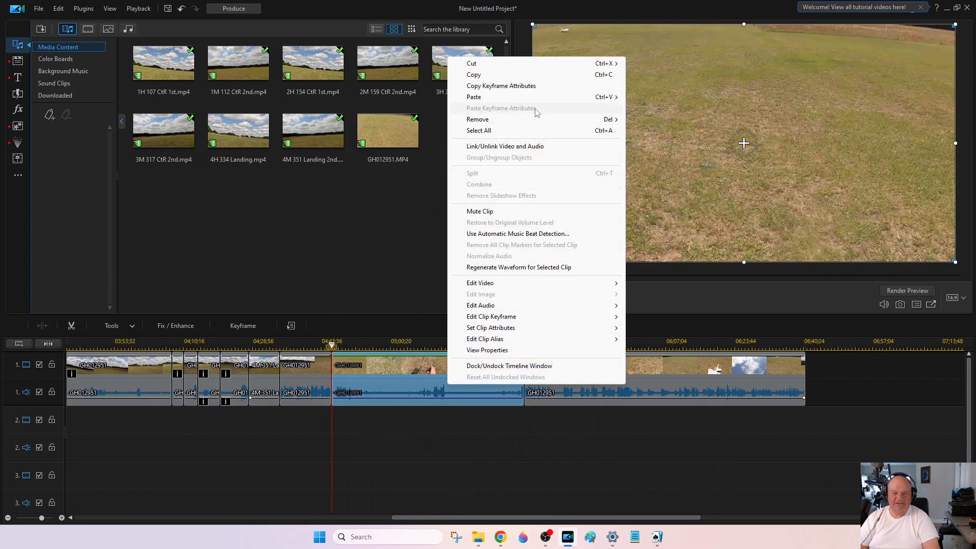
mouse_move(613, 124)
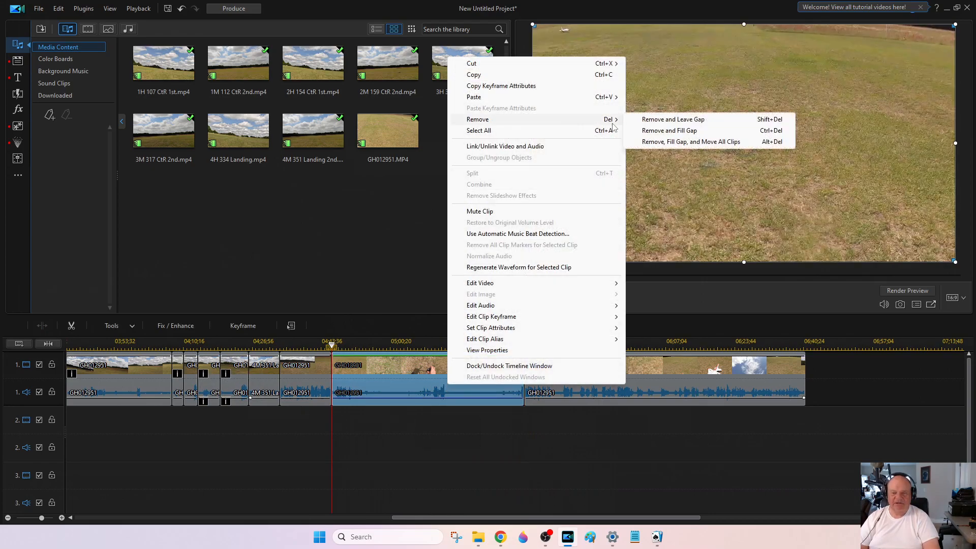
click(687, 142)
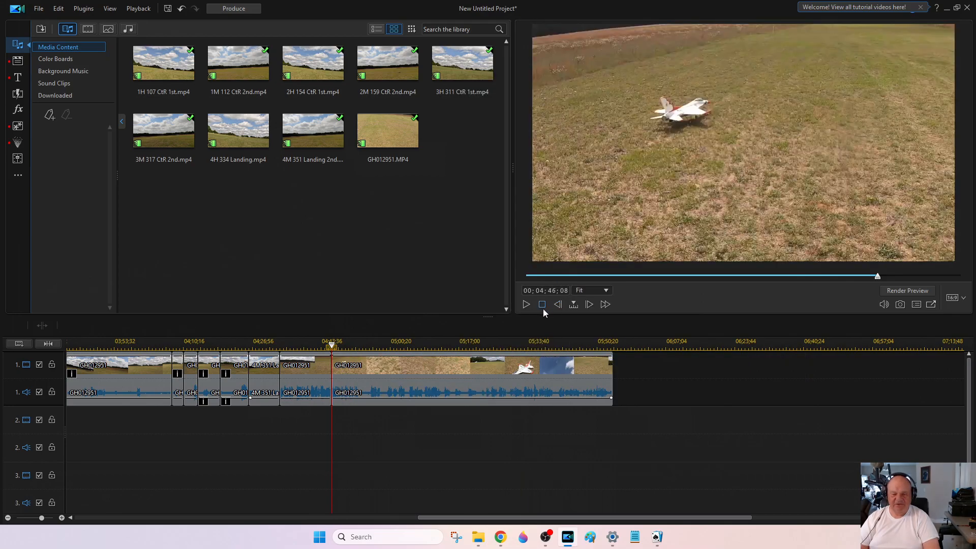
- Play the closing footage, split the last GH012951 clip at 00;05;52;52, and remove the leftover end
click(526, 309)
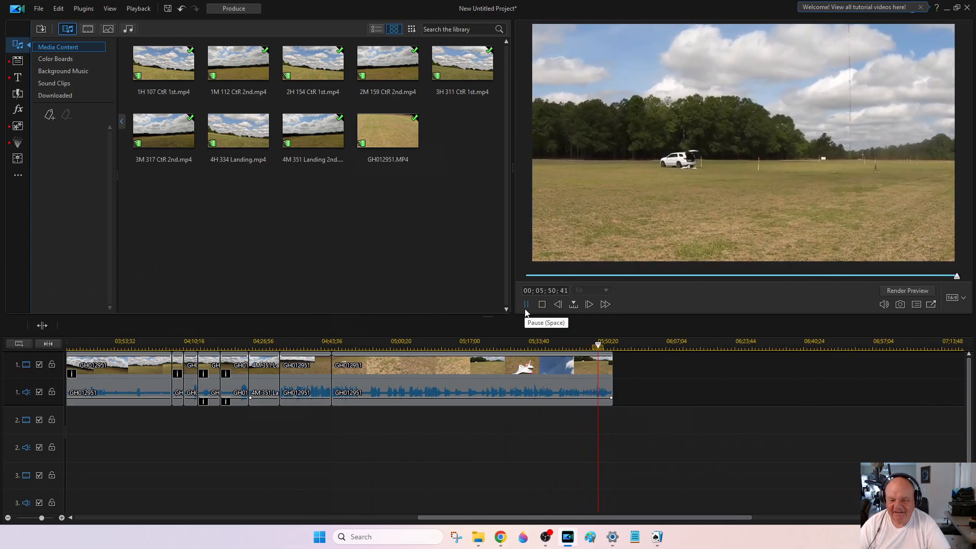
click(526, 309)
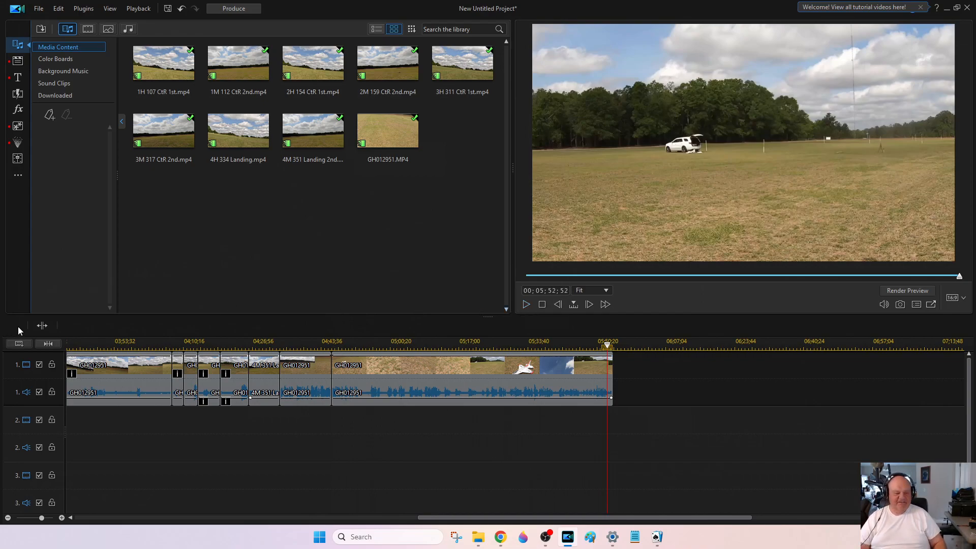
click(41, 326)
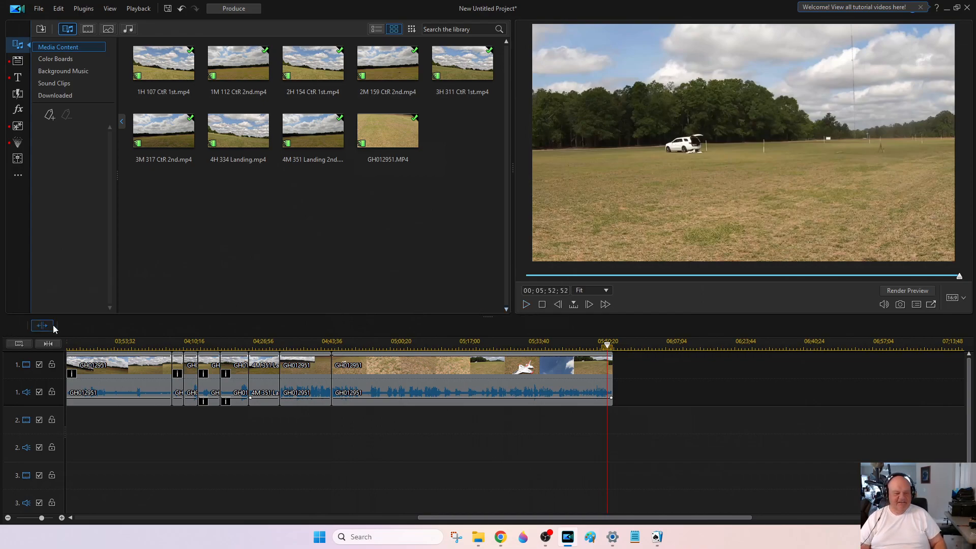
right_click(611, 396)
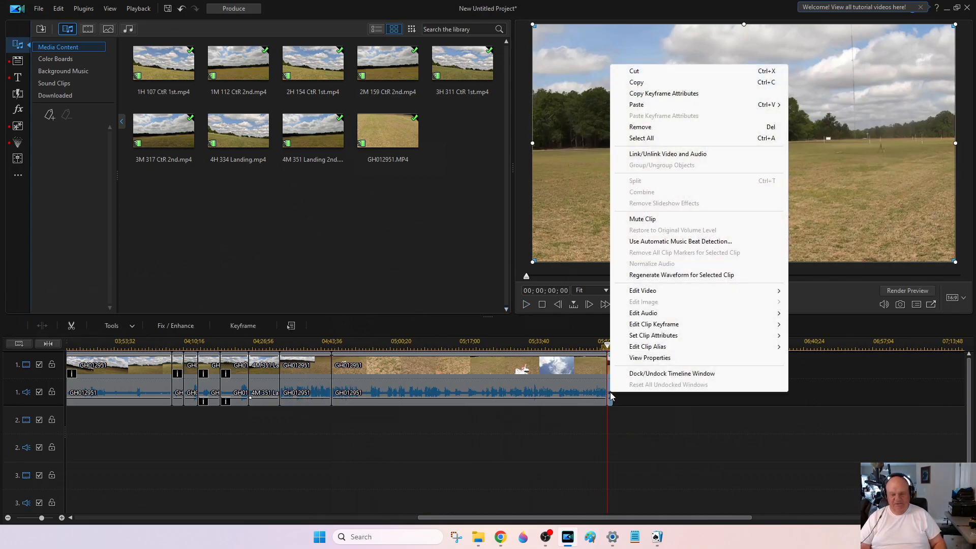
click(649, 130)
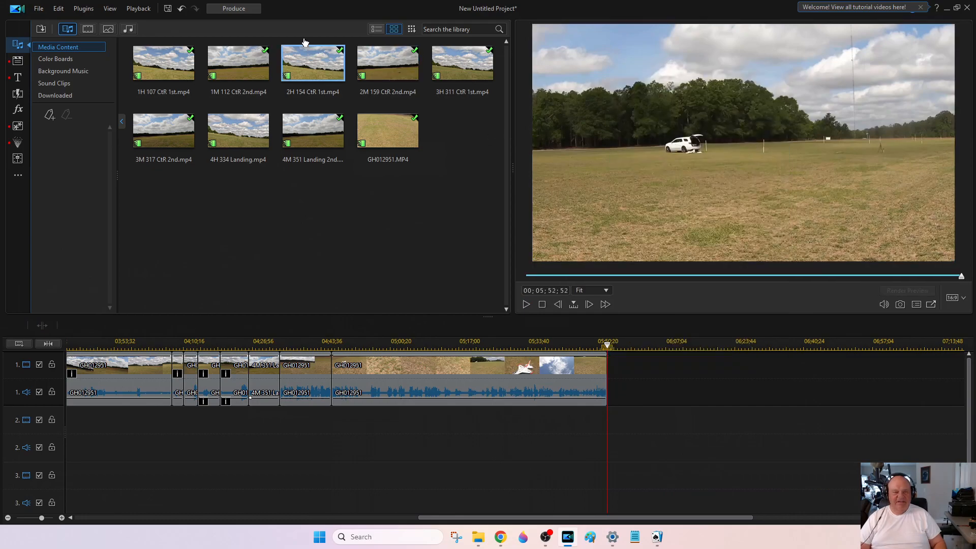
- Set the production output to the 26Apr23 folder as "Eflite F16 Thunderbird 6s 3300 Zoom Zoom Liberty Landing LA" and start rendering
click(237, 11)
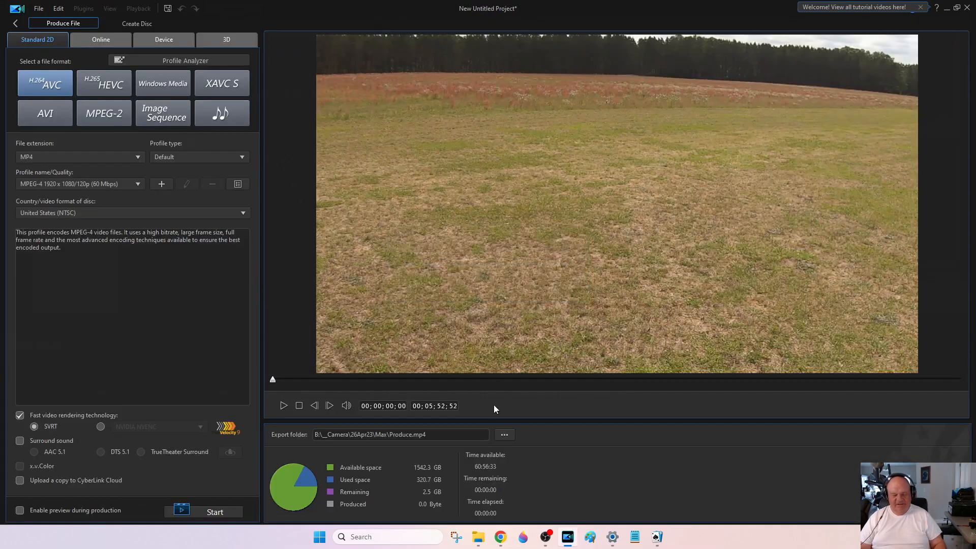
click(505, 434)
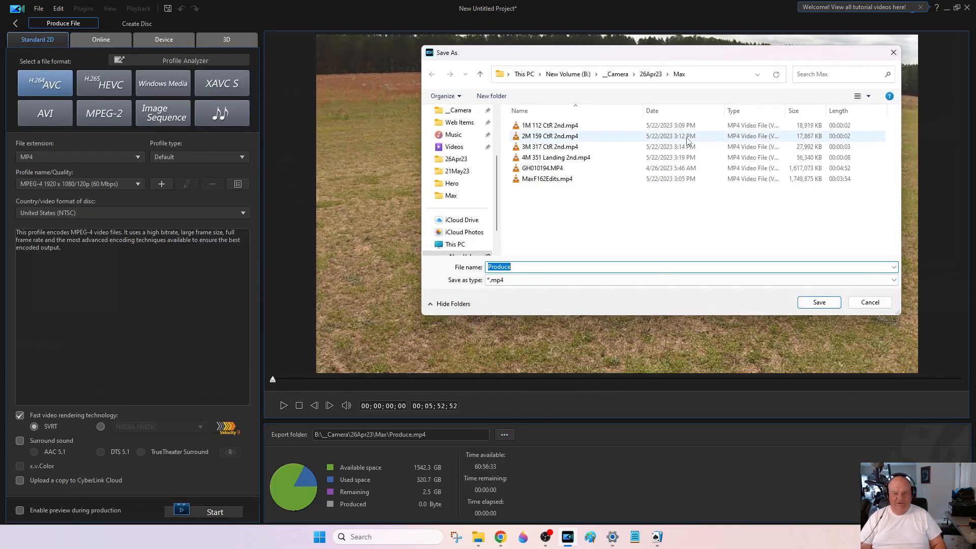
click(650, 74)
click(588, 268)
double_click(710, 270)
text(Eflite F16 Thunderbird 6s 3300)
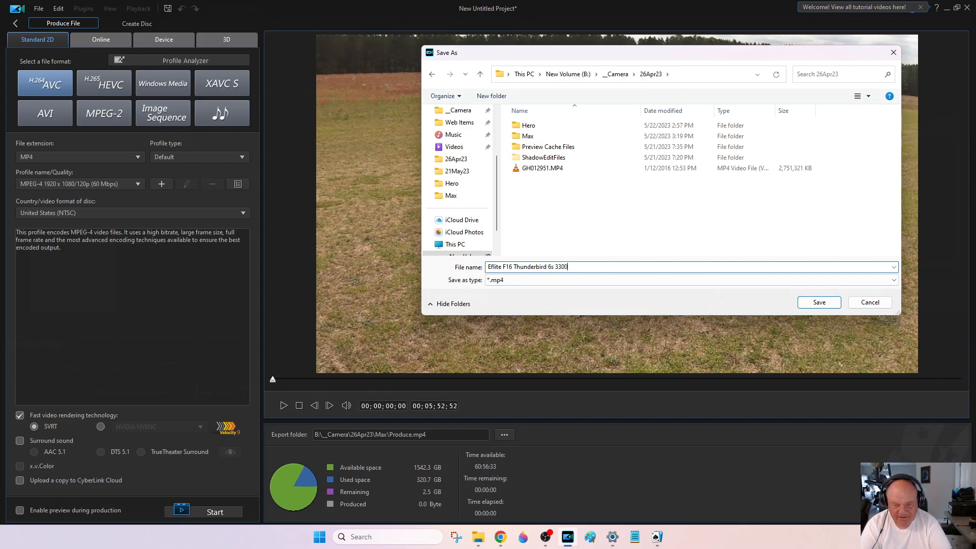
text(Zoom Zoom Liberty Landing LA)
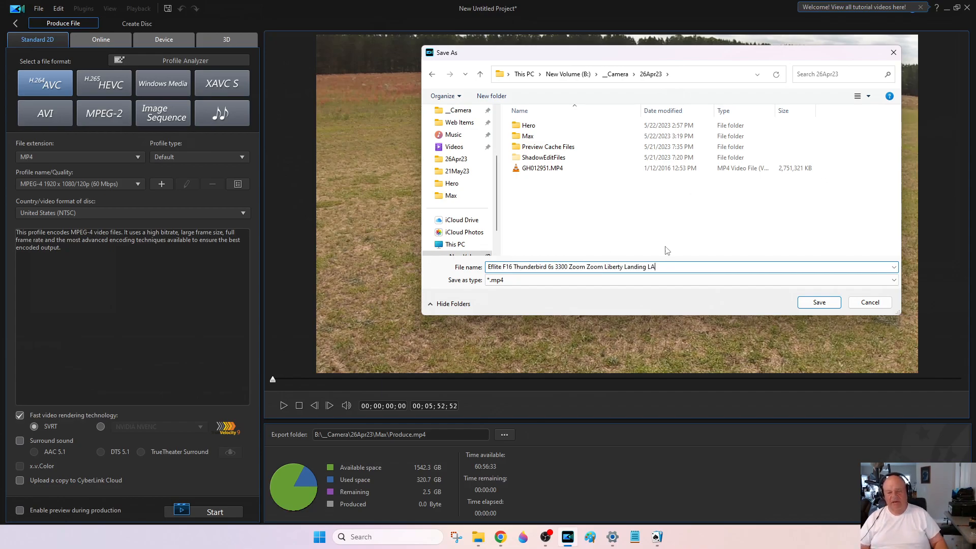
click(815, 304)
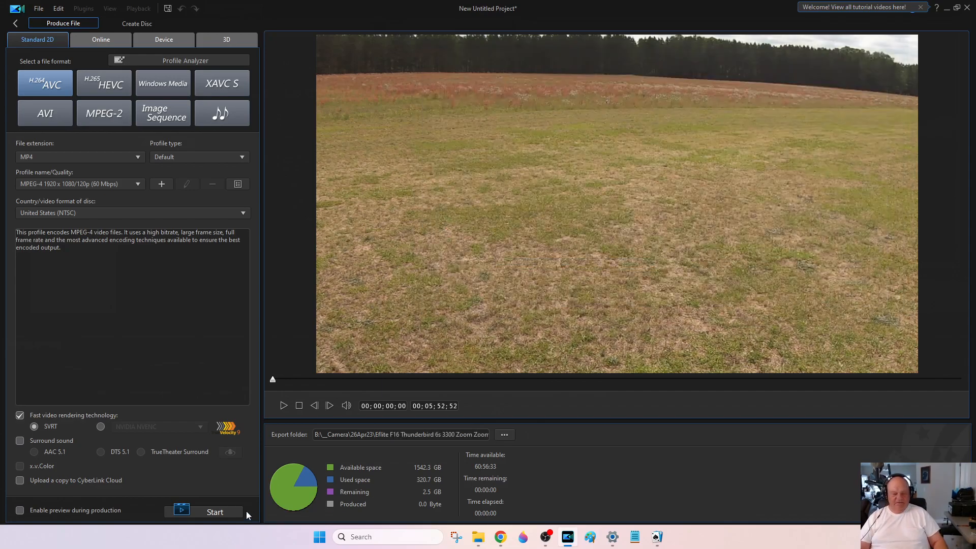
click(239, 509)
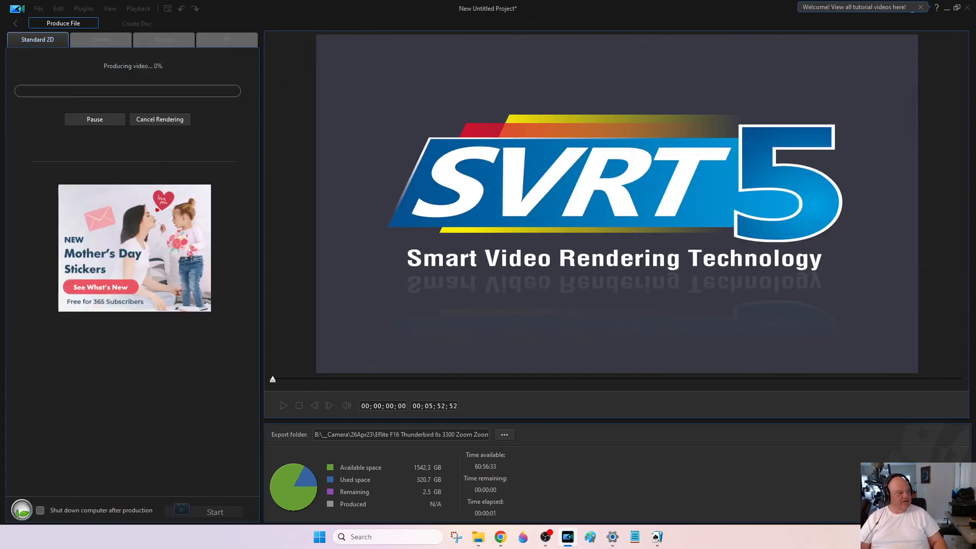